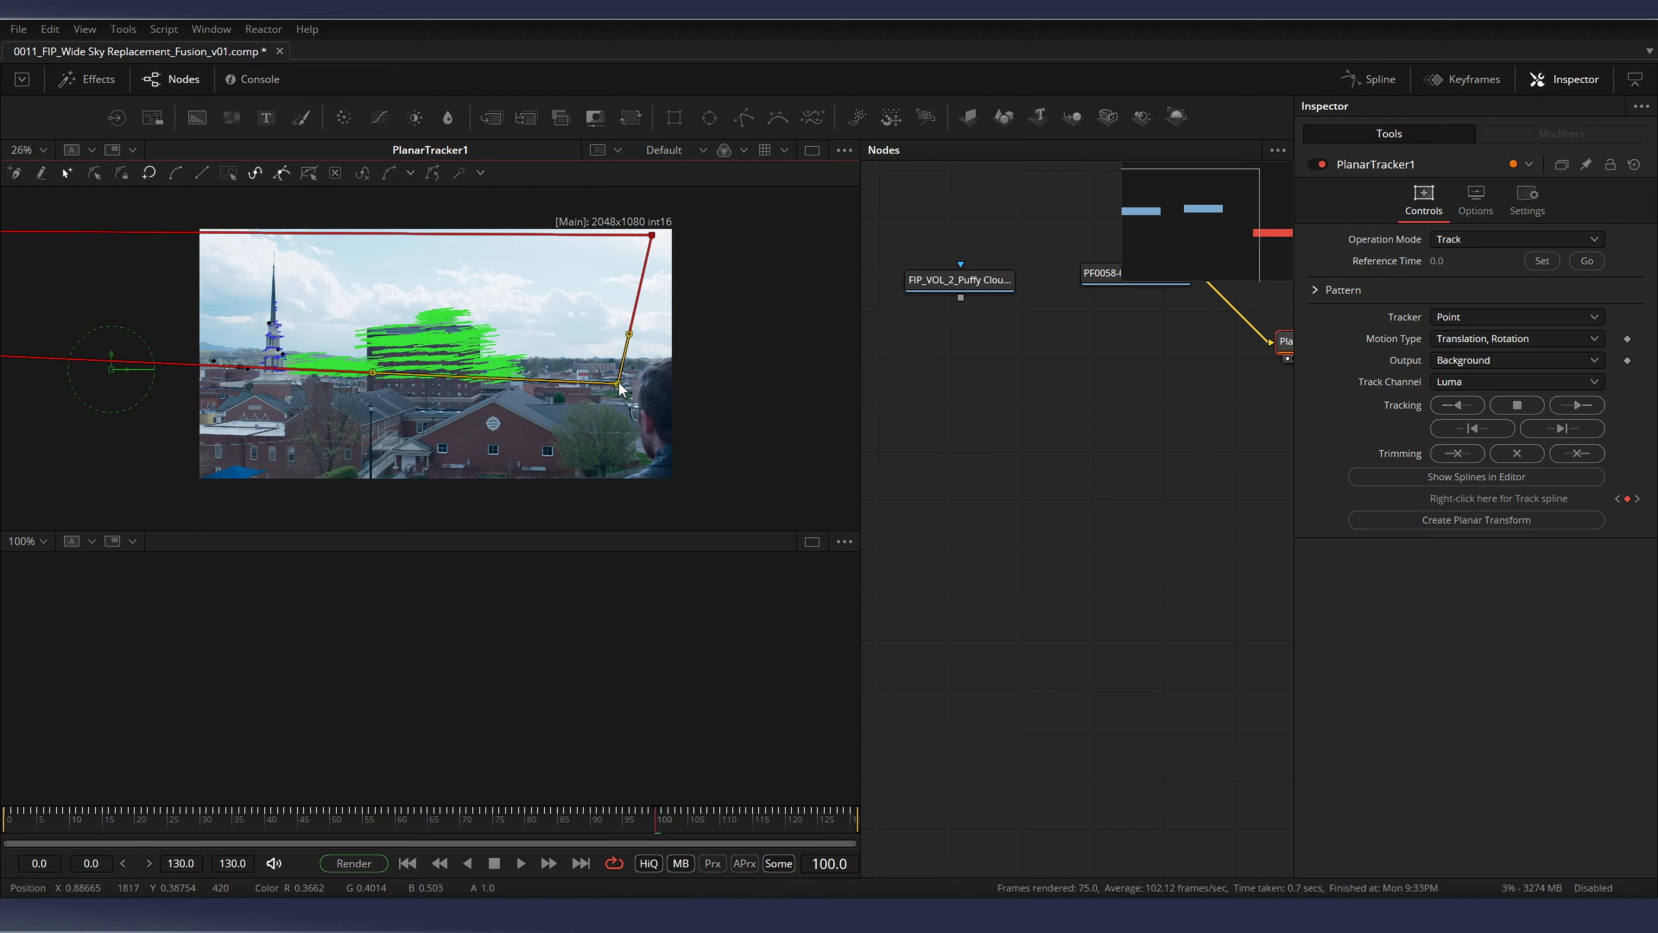
Track the selected background pattern forward from frame 100 through the end of the shot at frame 130
{"action": "left_click", "coordinate": [1580, 406]}
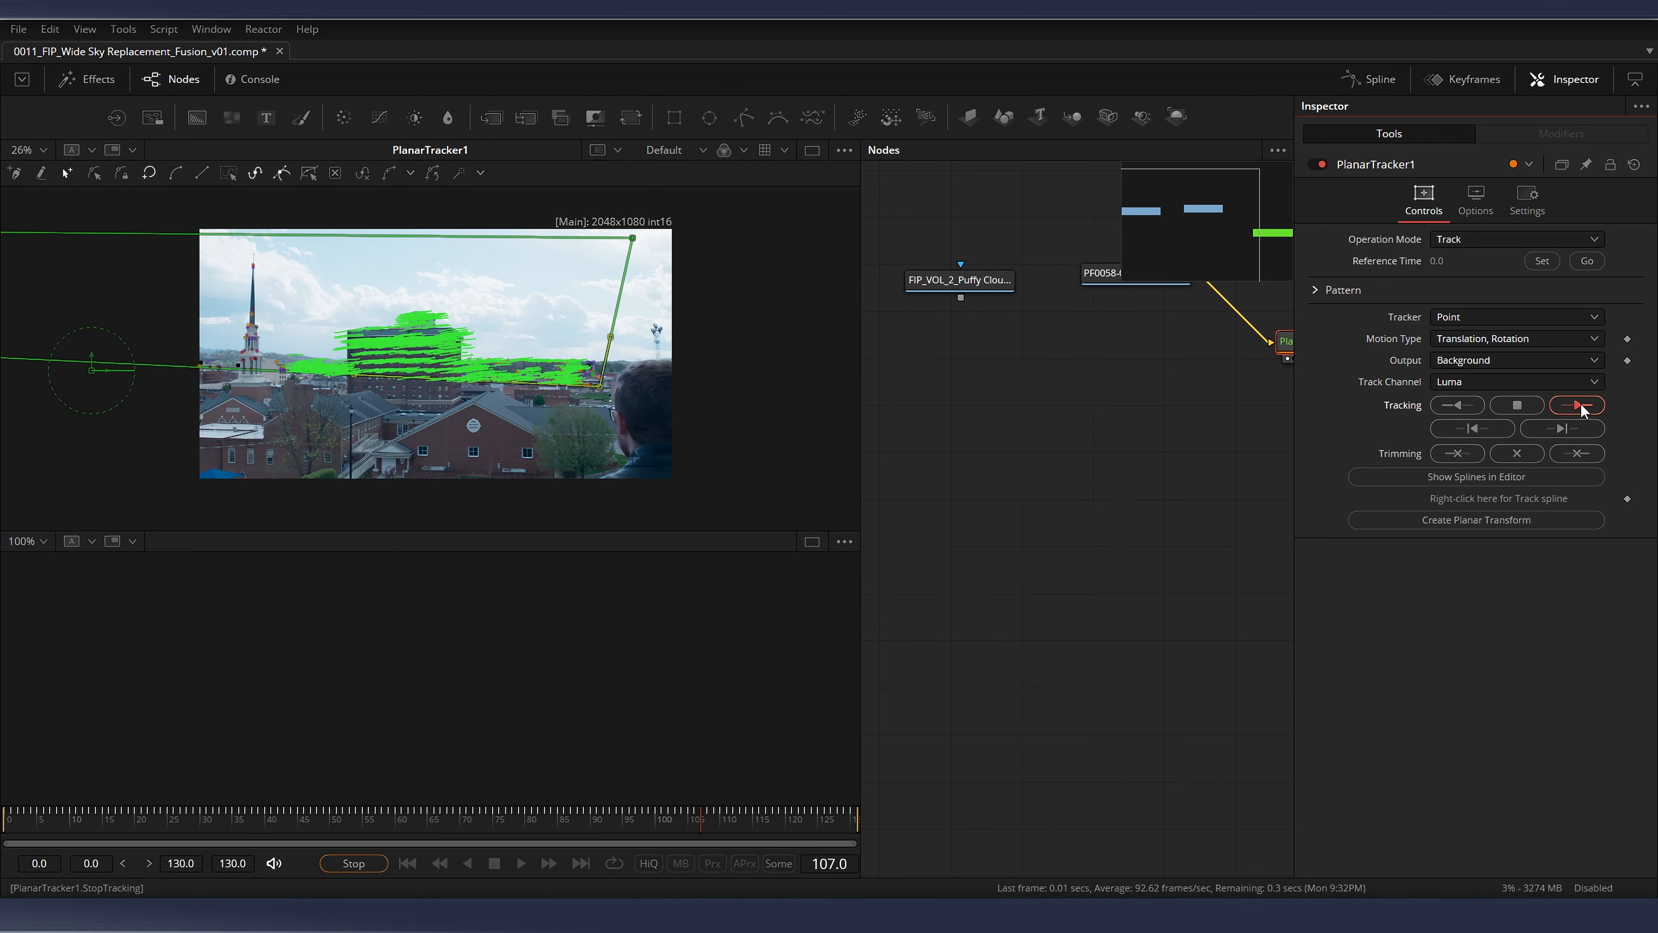
{"action": "left_click_drag", "start_coordinate": [825, 825], "coordinate": [1233, 602]}
{"action": "scroll", "coordinate": [1194, 411], "scroll_direction": "down", "scroll_amount": 3}
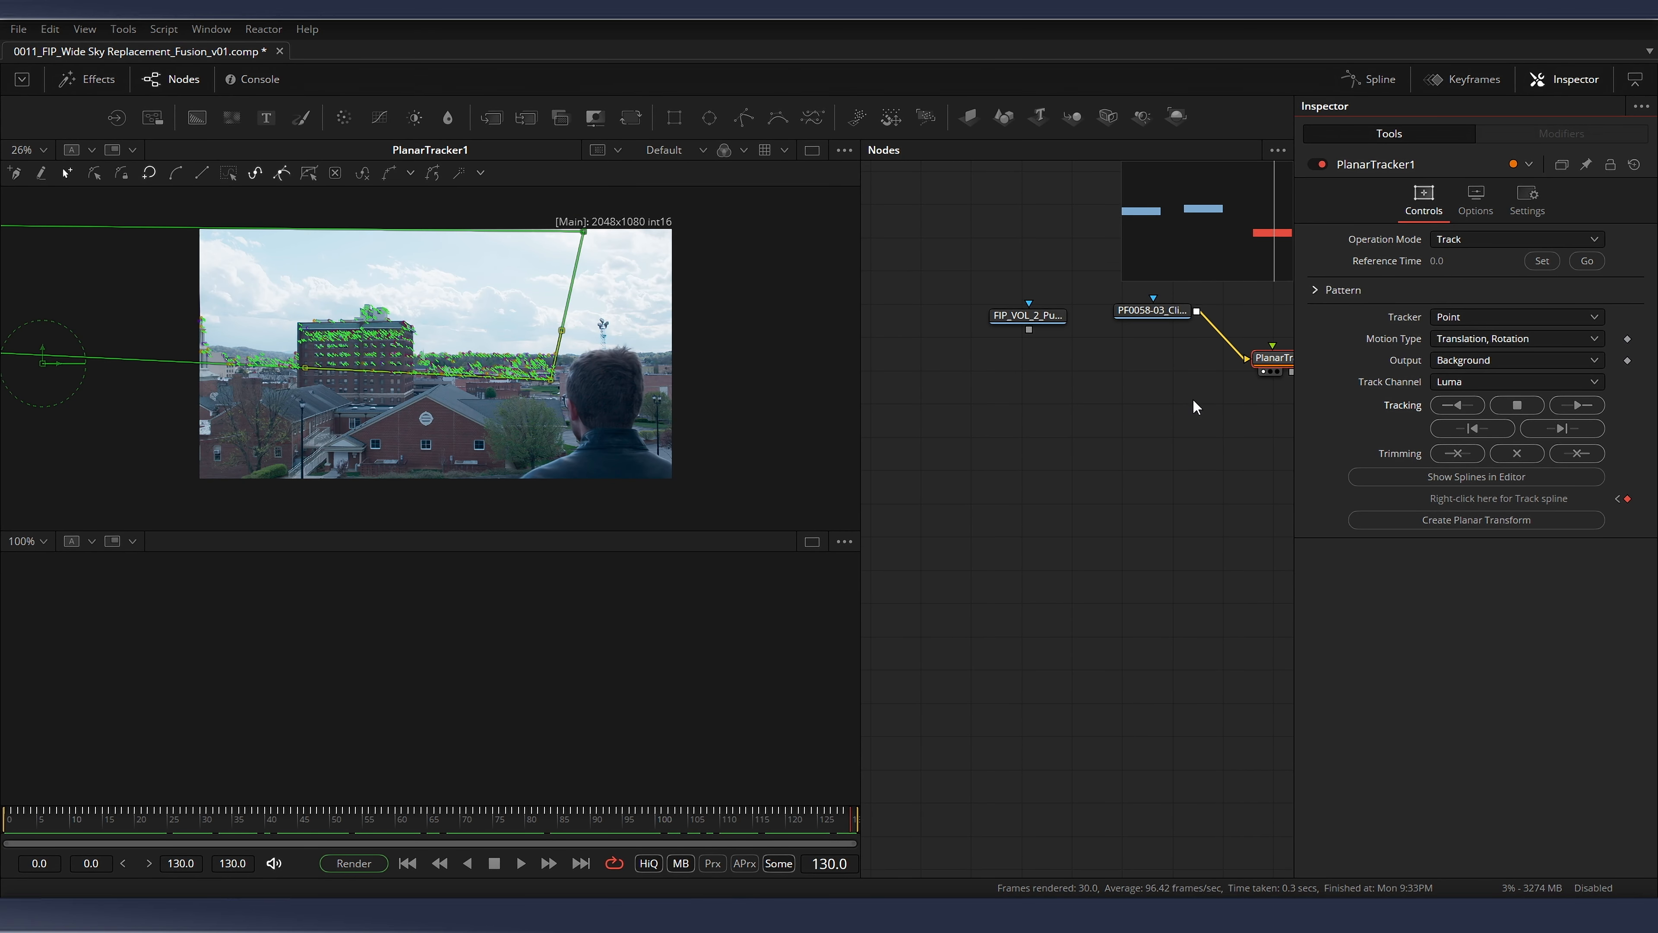
{"action": "left_click_drag", "start_coordinate": [1193, 399], "coordinate": [1093, 377]}
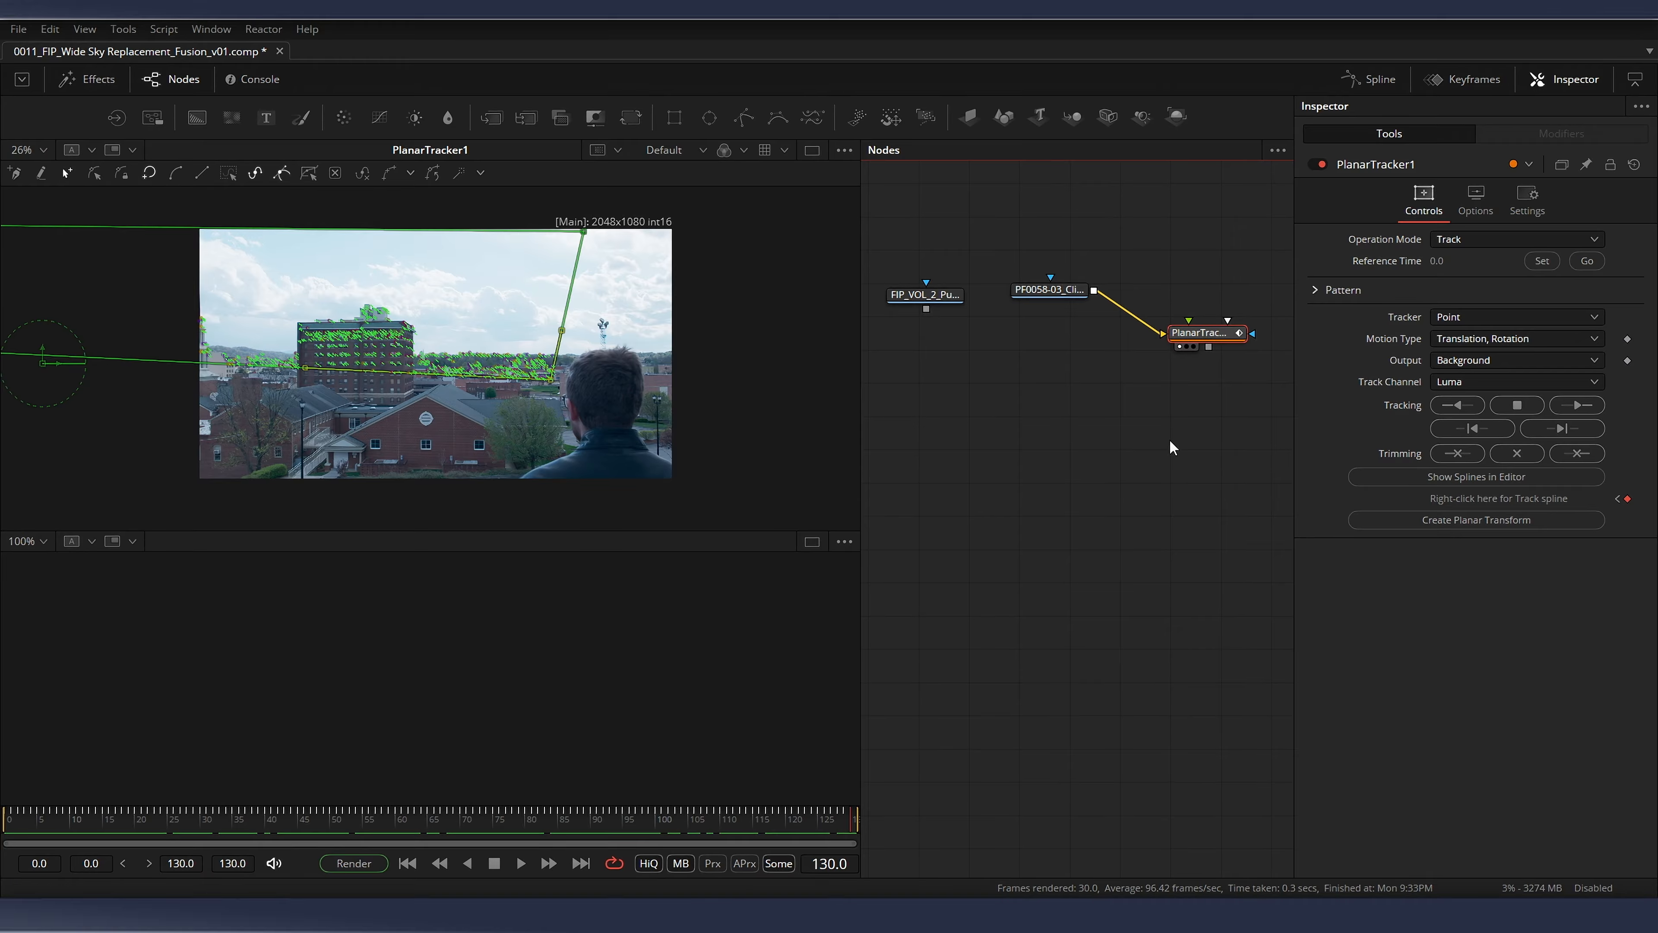
Create a Planar Transform from the tracker and place it below the Puffy Clouds panorama loader
{"action": "left_click", "coordinate": [1491, 521]}
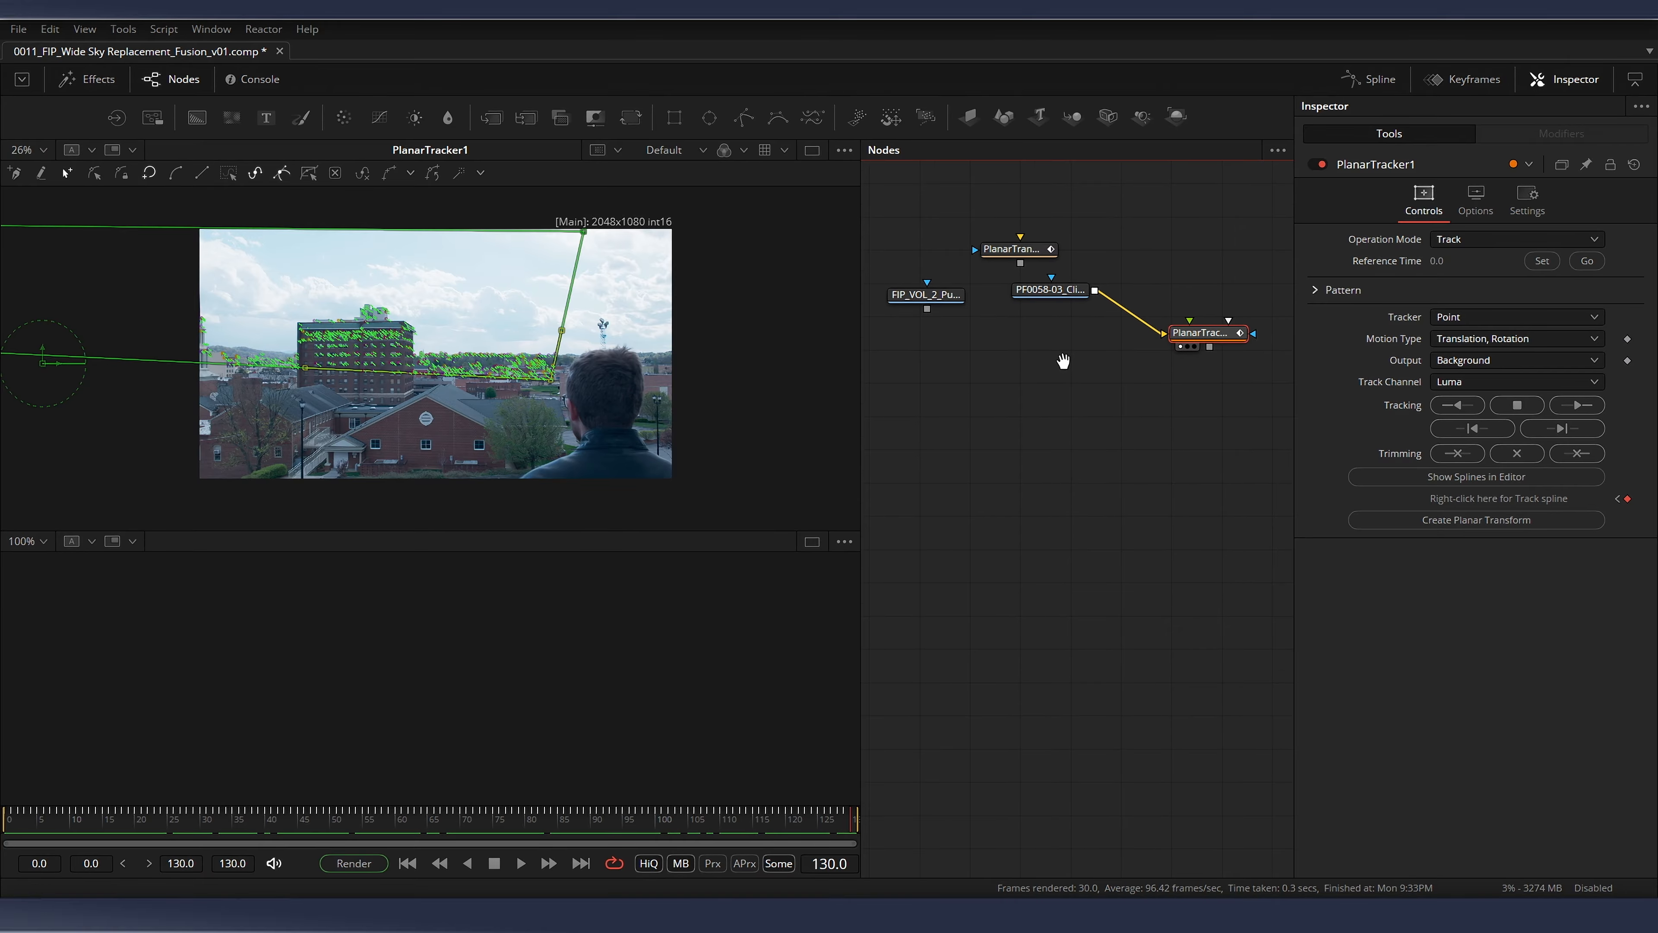
{"action": "left_click_drag", "start_coordinate": [1228, 321], "coordinate": [1240, 280]}
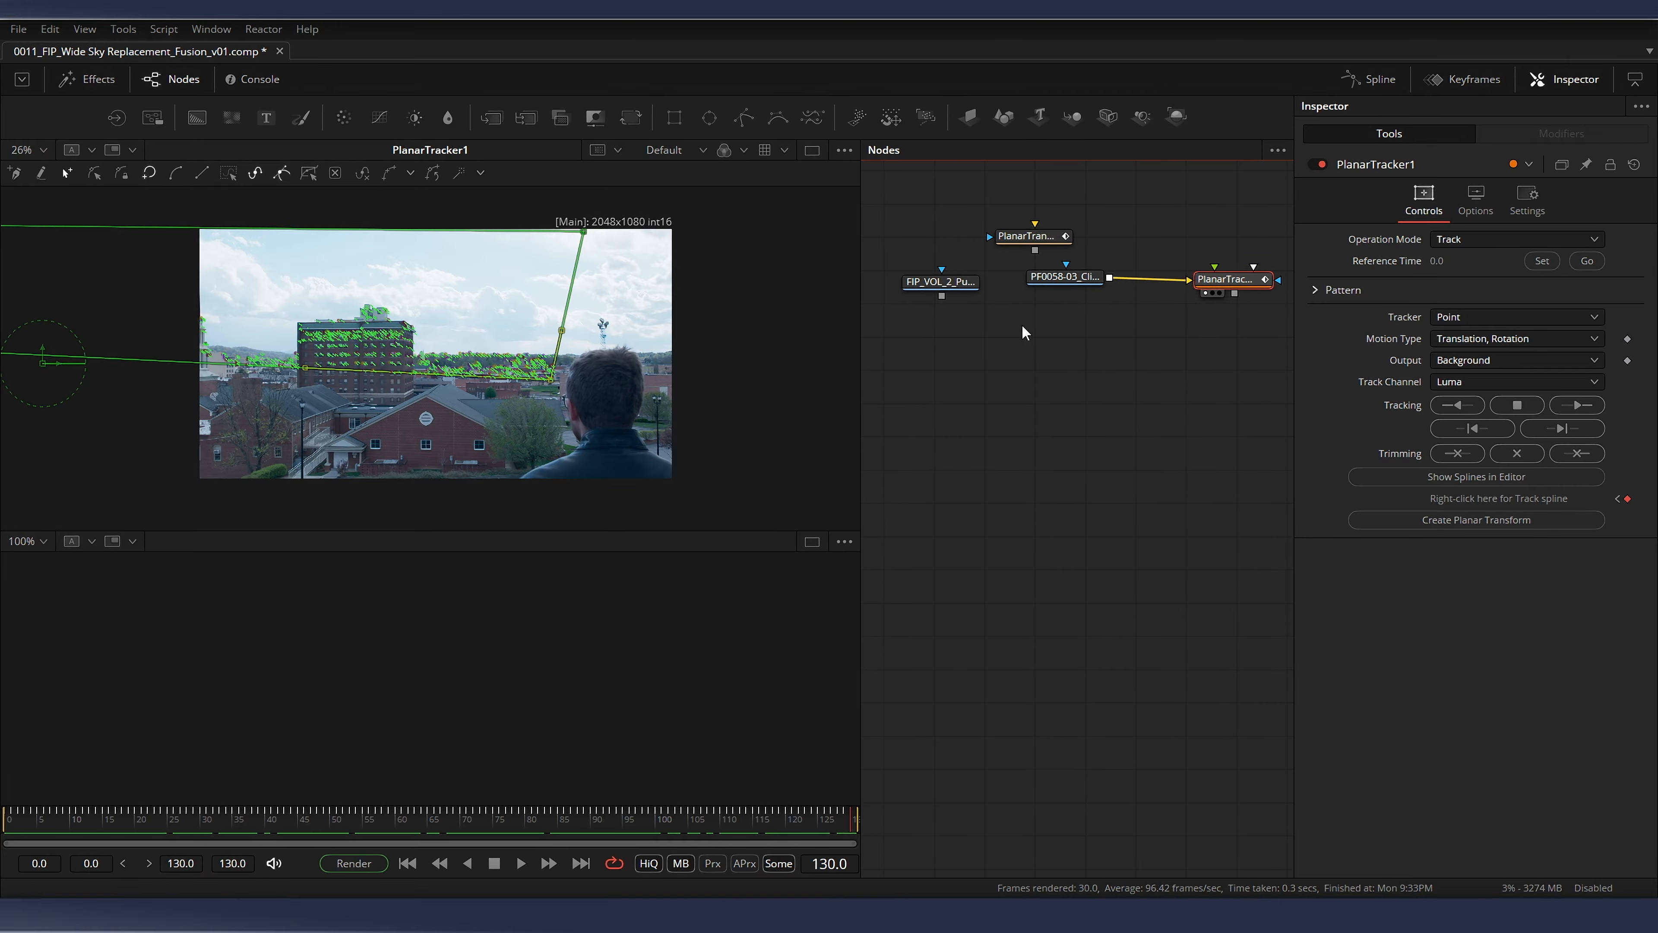
{"action": "left_click_drag", "start_coordinate": [1022, 323], "coordinate": [1055, 330]}
{"action": "left_click_drag", "start_coordinate": [1057, 241], "coordinate": [990, 373]}
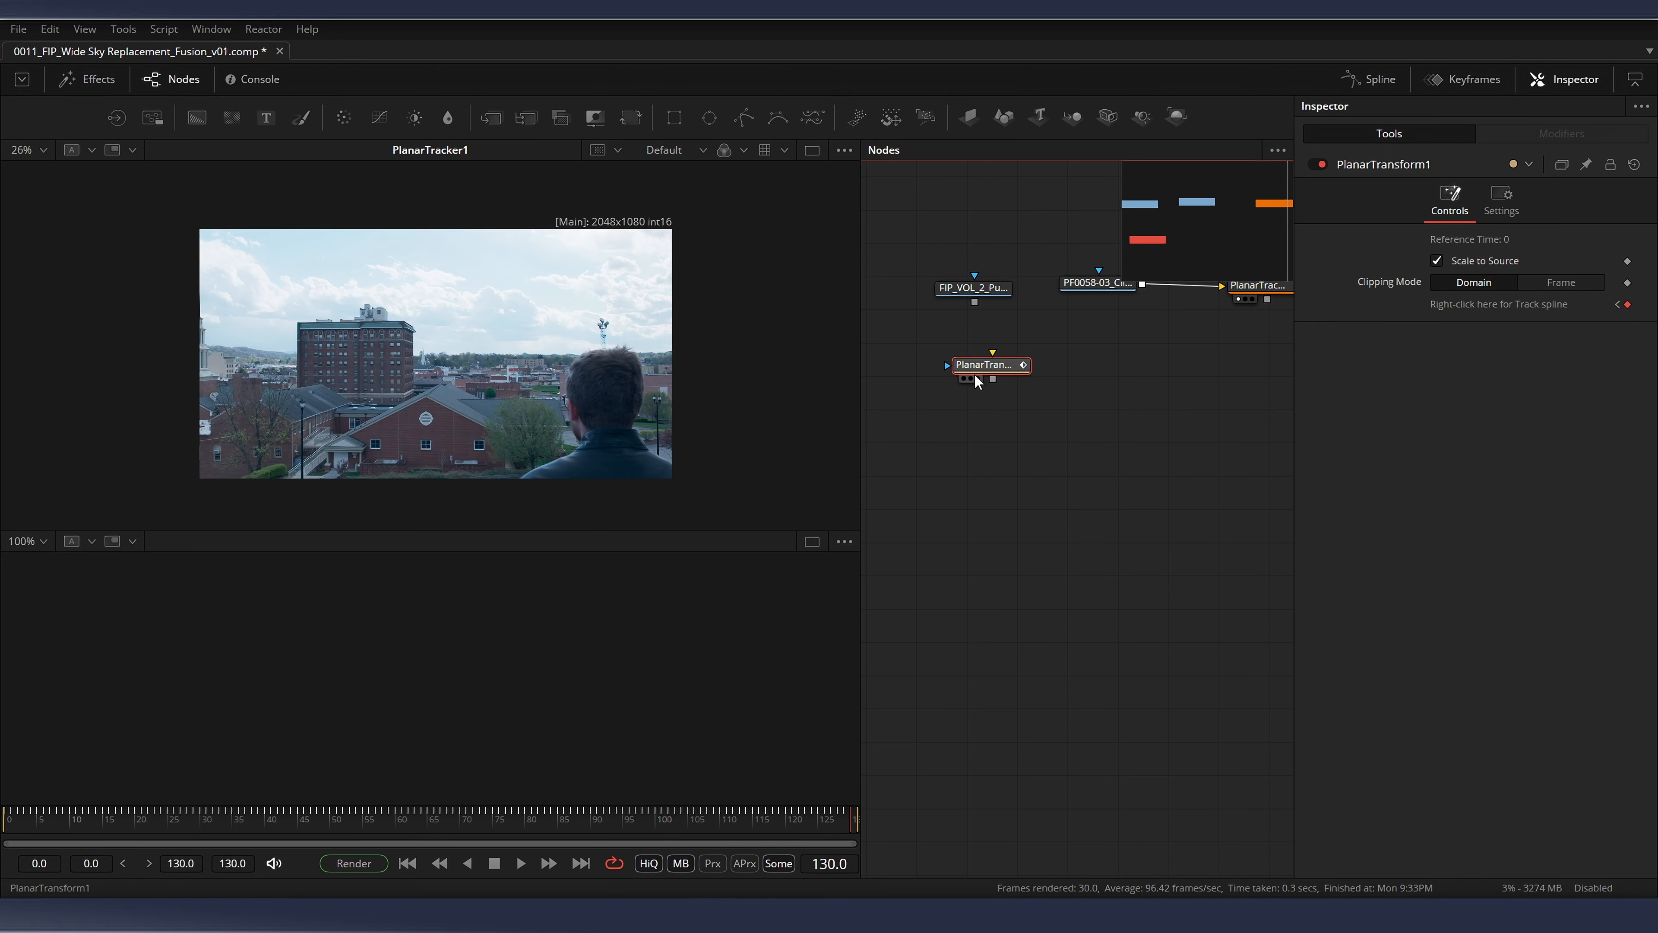
{"action": "left_click_drag", "start_coordinate": [1080, 406], "coordinate": [983, 449]}
Display the Puffy Clouds panorama in the viewer and connect its output to the Planar Transform
{"action": "left_click_drag", "start_coordinate": [1163, 334], "coordinate": [1179, 334]}
{"action": "left_click_drag", "start_coordinate": [934, 395], "coordinate": [995, 404]}
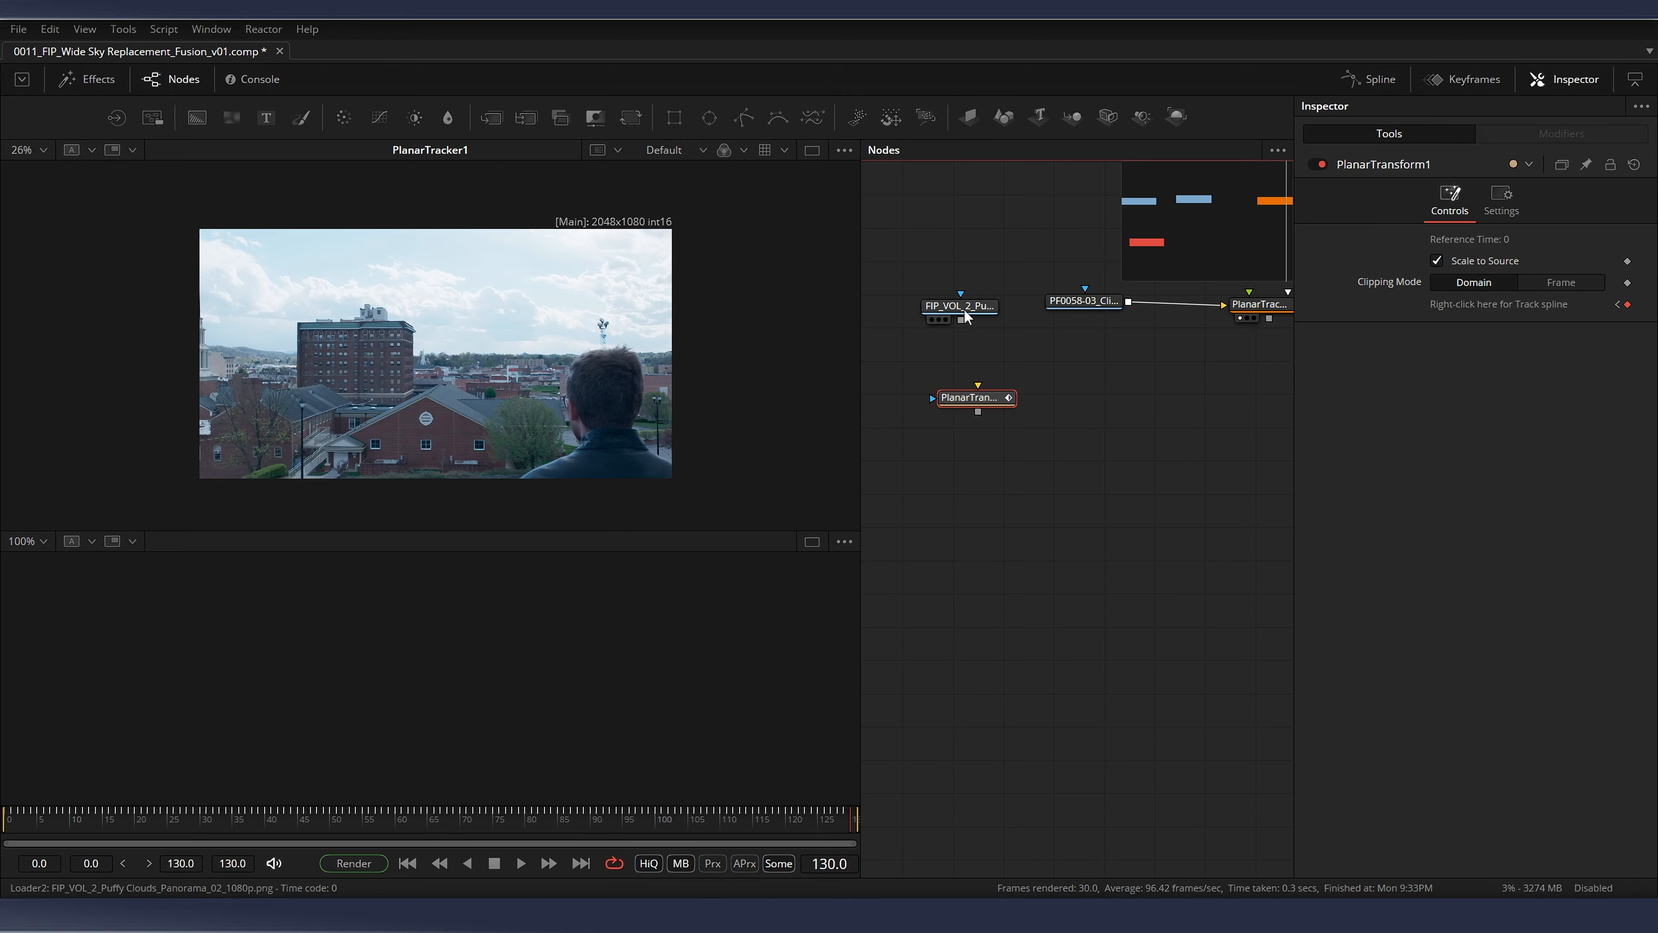
{"action": "left_click_drag", "start_coordinate": [963, 308], "coordinate": [604, 320]}
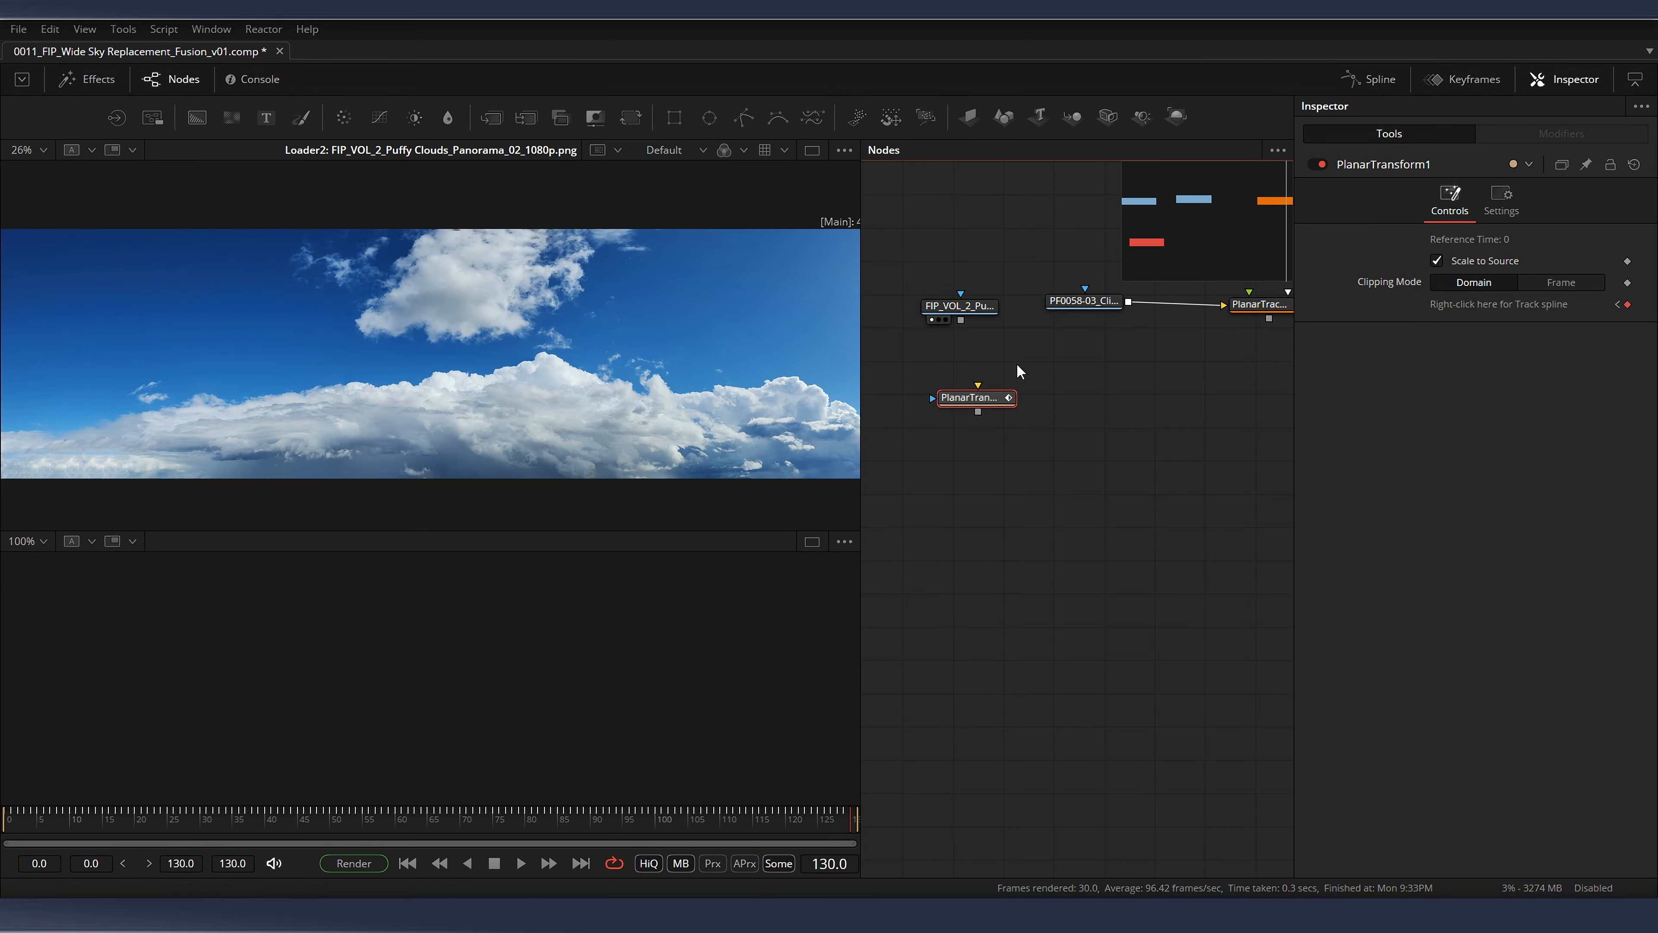
{"action": "left_click_drag", "start_coordinate": [982, 405], "coordinate": [1031, 401]}
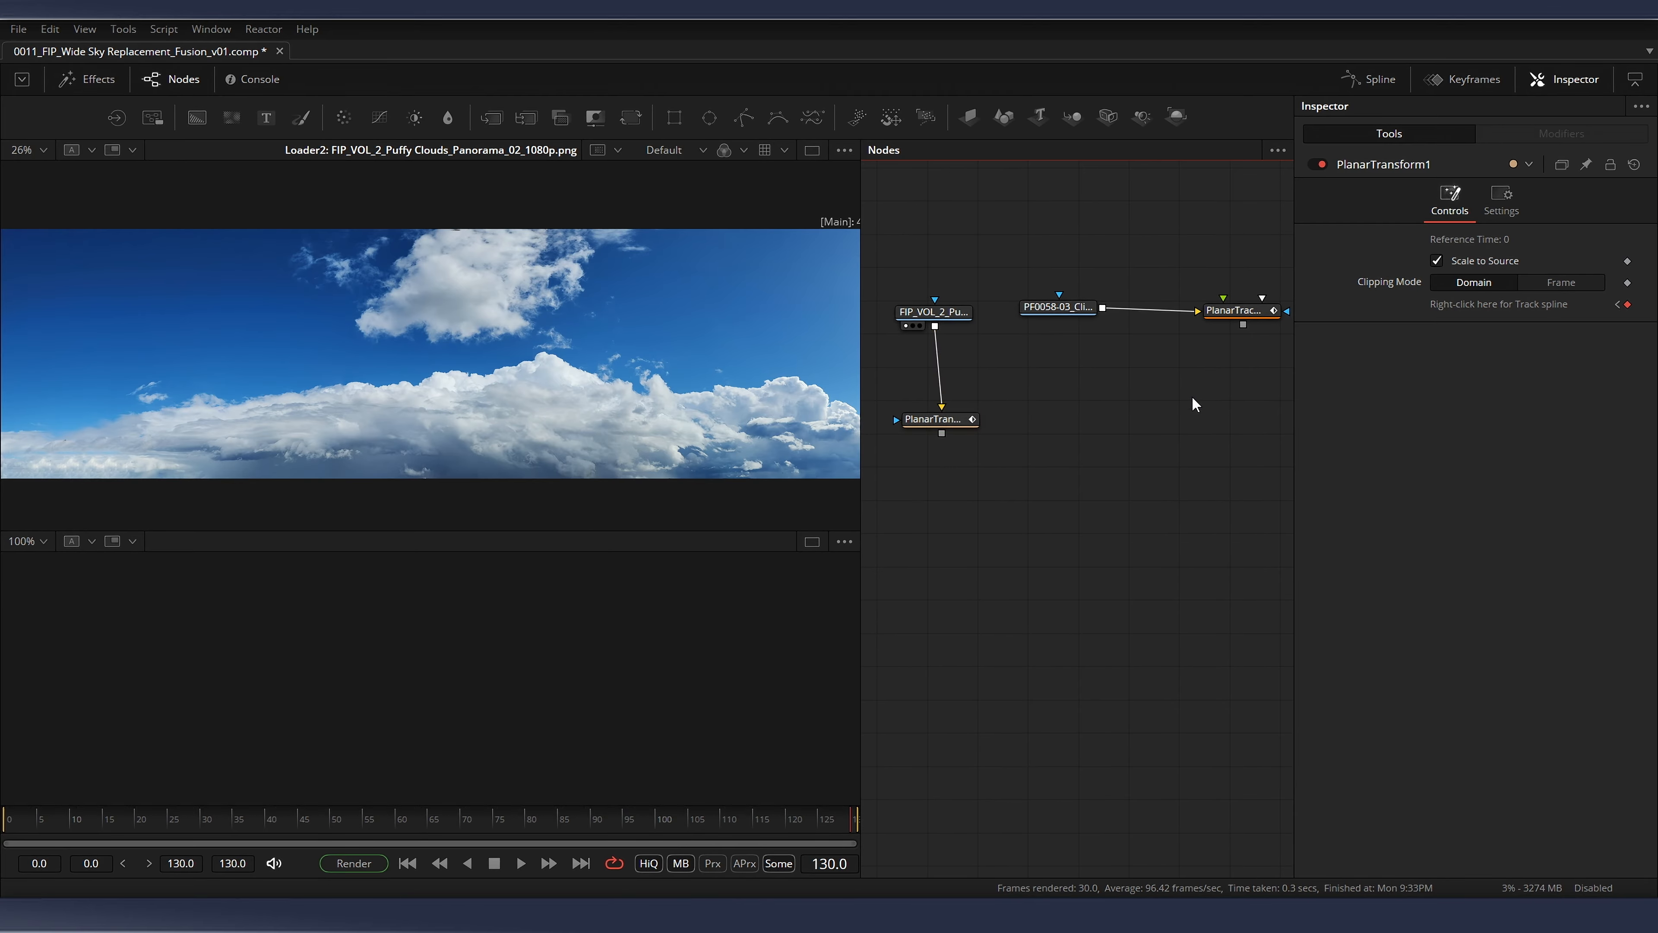
Add a Merge node to the composition
{"action": "scroll", "coordinate": [1110, 408], "scroll_direction": "right", "scroll_amount": 2}
{"action": "key", "text": "shift+space"}
{"action": "type", "text": "mer"}
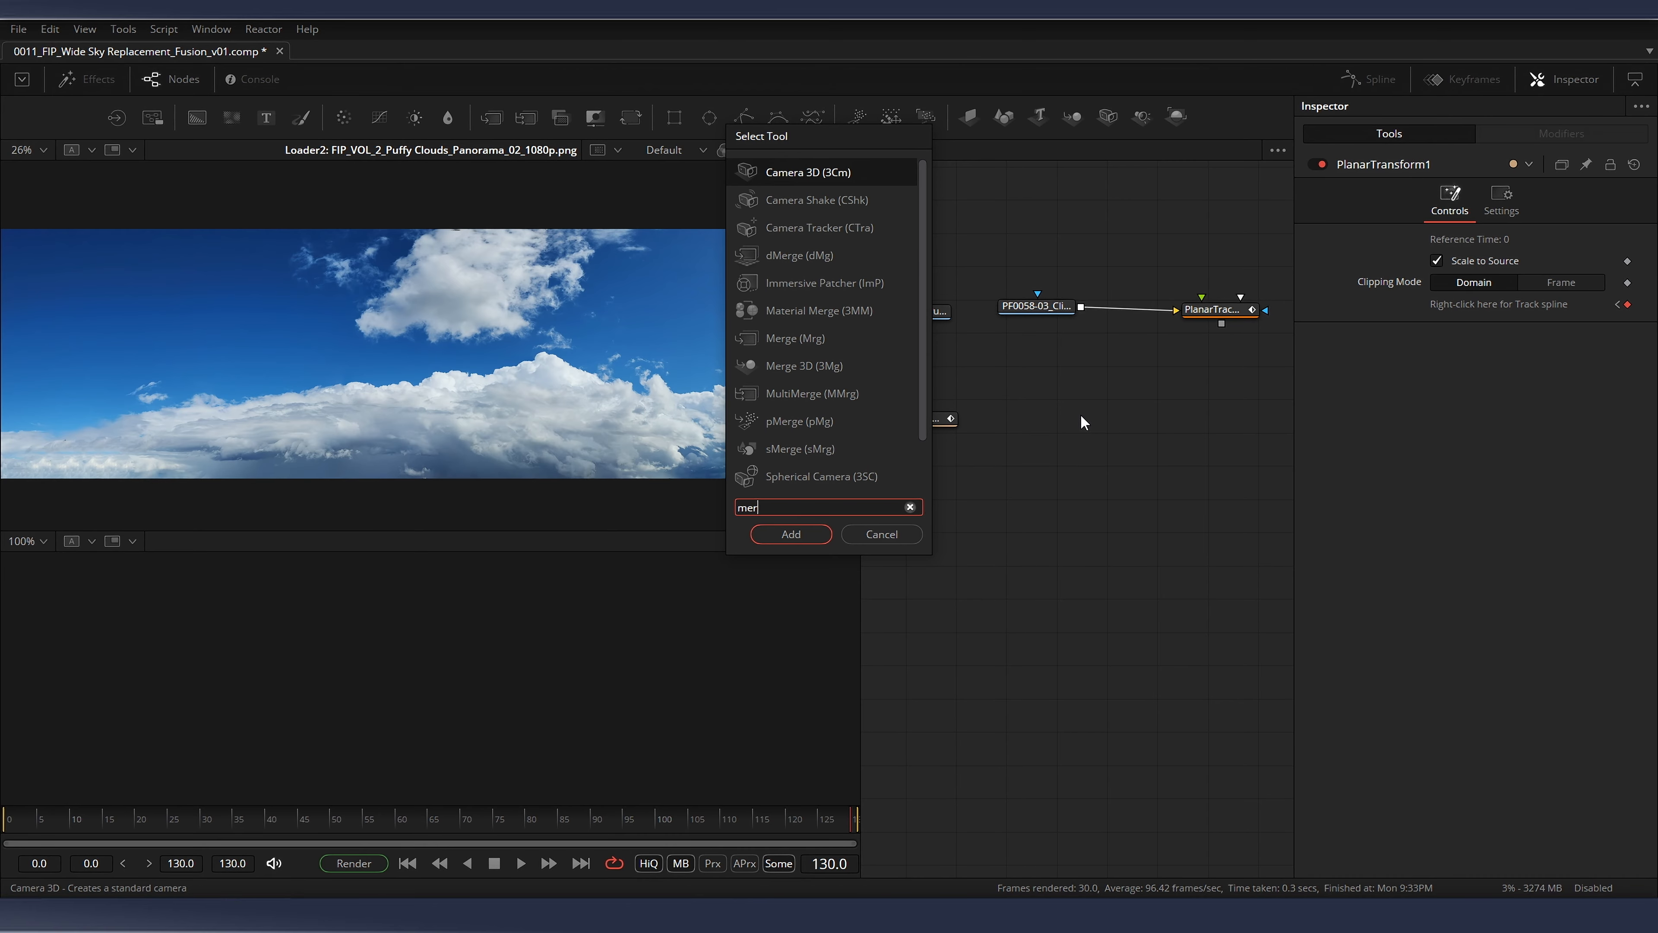
{"action": "type", "text": "ge"}
{"action": "key", "text": "Return"}
Connect the PF0058-03 clip to the Merge's background and the Planar Transform to its foreground
{"action": "left_click_drag", "start_coordinate": [1082, 423], "coordinate": [1053, 439]}
{"action": "left_click_drag", "start_coordinate": [1080, 306], "coordinate": [1037, 434]}
{"action": "left_click_drag", "start_coordinate": [1037, 436], "coordinate": [1053, 442]}
{"action": "left_click_drag", "start_coordinate": [937, 424], "coordinate": [921, 427]}
{"action": "left_click_drag", "start_coordinate": [948, 422], "coordinate": [986, 459]}
Select the Merge node and play the composite from frame 0 to check how the tracked sky moves
{"action": "scroll", "coordinate": [365, 400], "scroll_direction": "down", "scroll_amount": 4}
{"action": "left_click", "coordinate": [5, 821]}
{"action": "left_click", "coordinate": [1017, 455]}
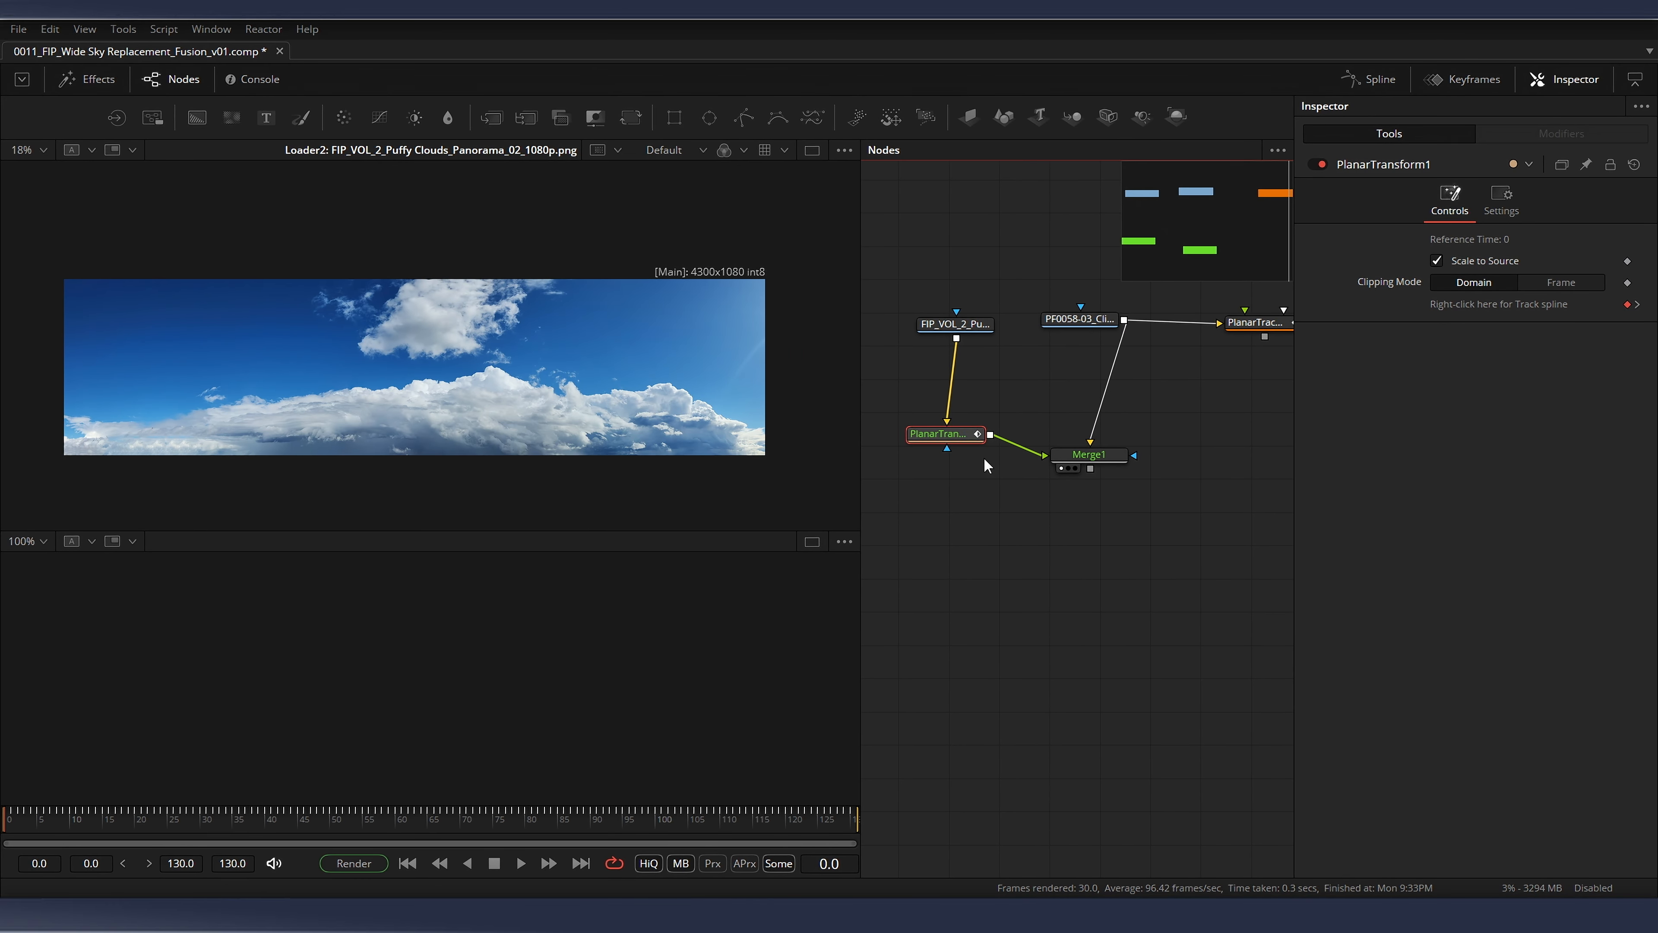
{"action": "left_click", "coordinate": [1069, 435]}
{"action": "key", "text": "space"}
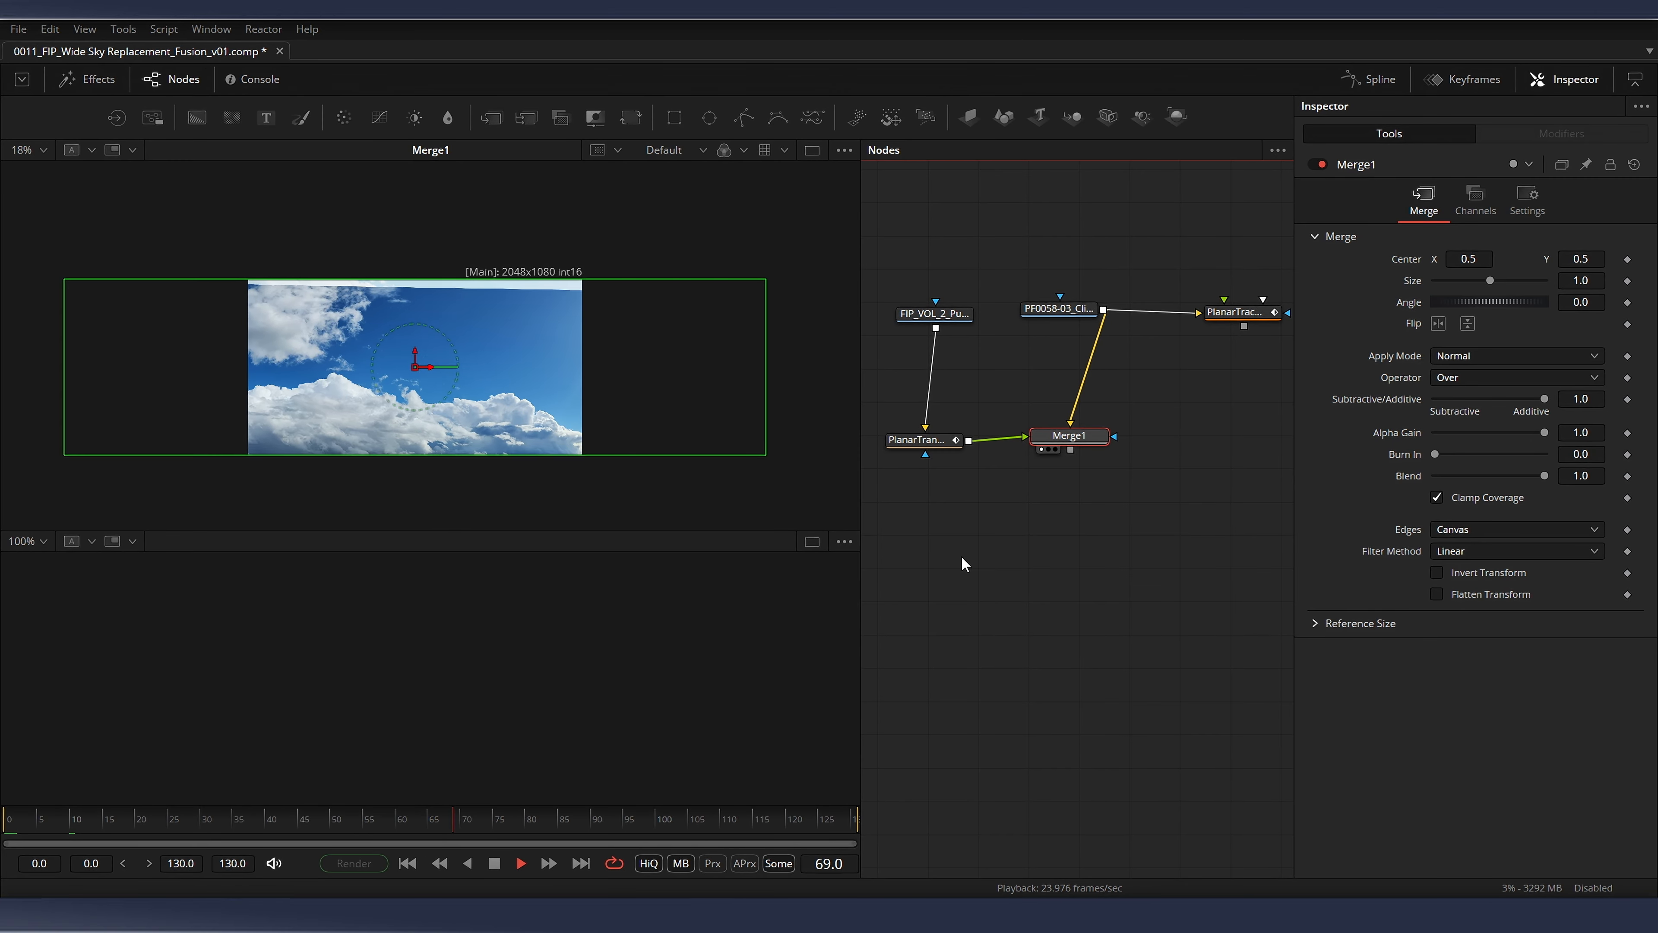
{"action": "key", "text": "space"}
Insert a Transform node between the Puffy Clouds loader and the Planar Transform
{"action": "left_click_drag", "start_coordinate": [1177, 468], "coordinate": [1236, 489]}
{"action": "left_click_drag", "start_coordinate": [990, 337], "coordinate": [978, 343]}
{"action": "key", "text": "shift+space"}
{"action": "type", "text": "transform"}
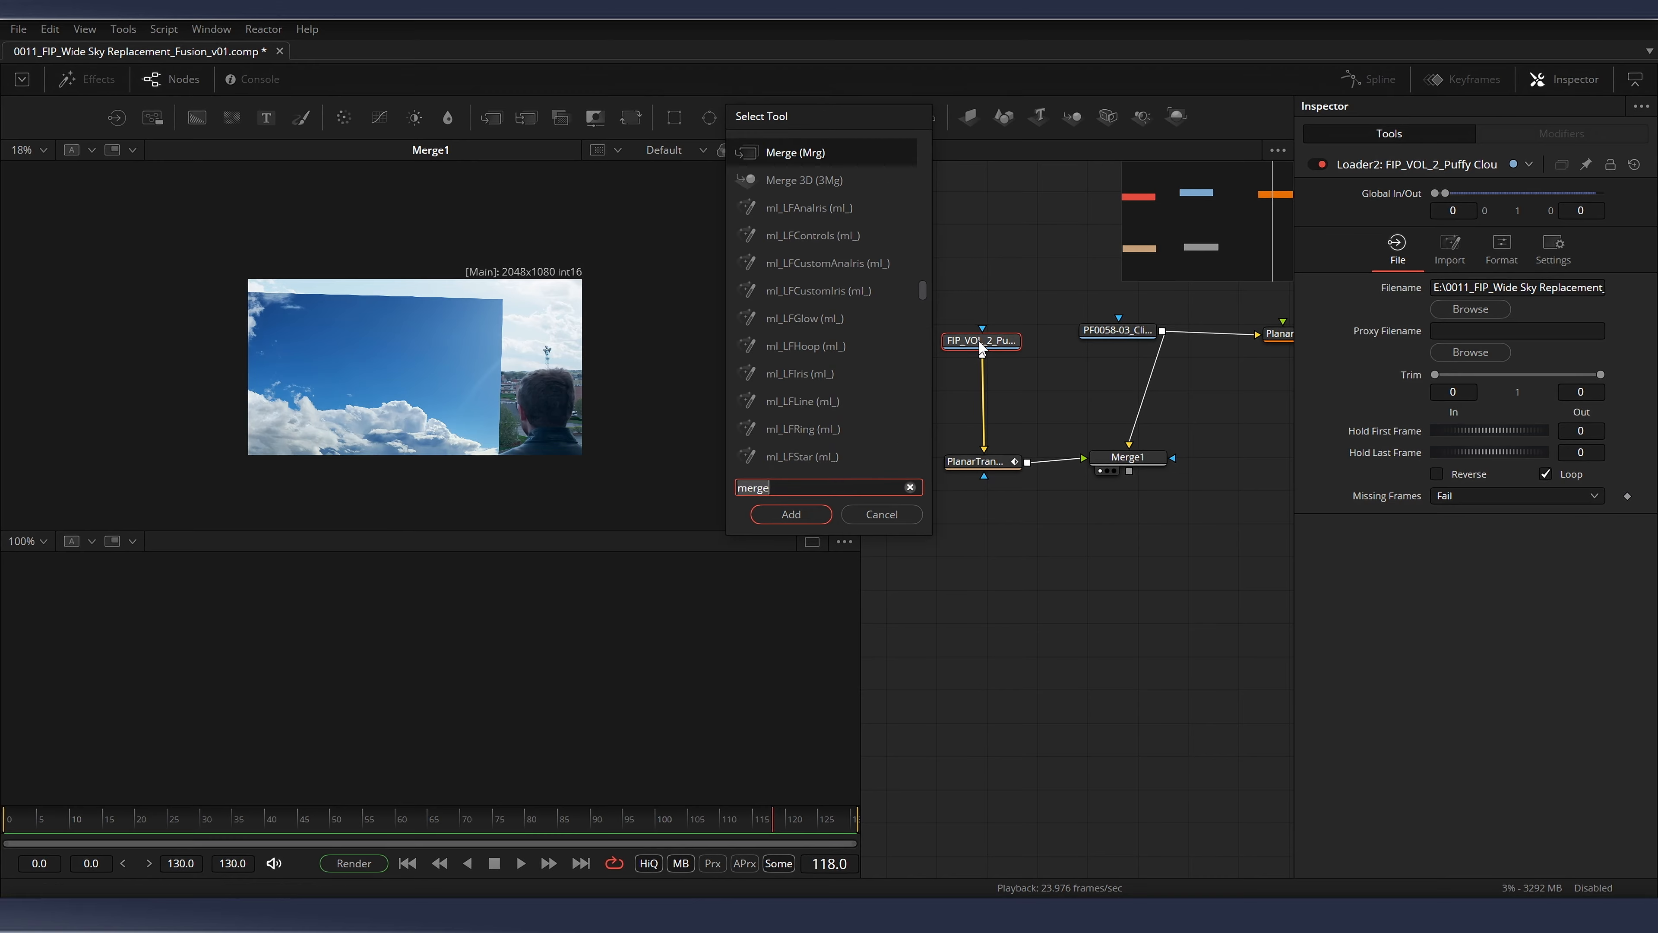
{"action": "key", "text": "Return"}
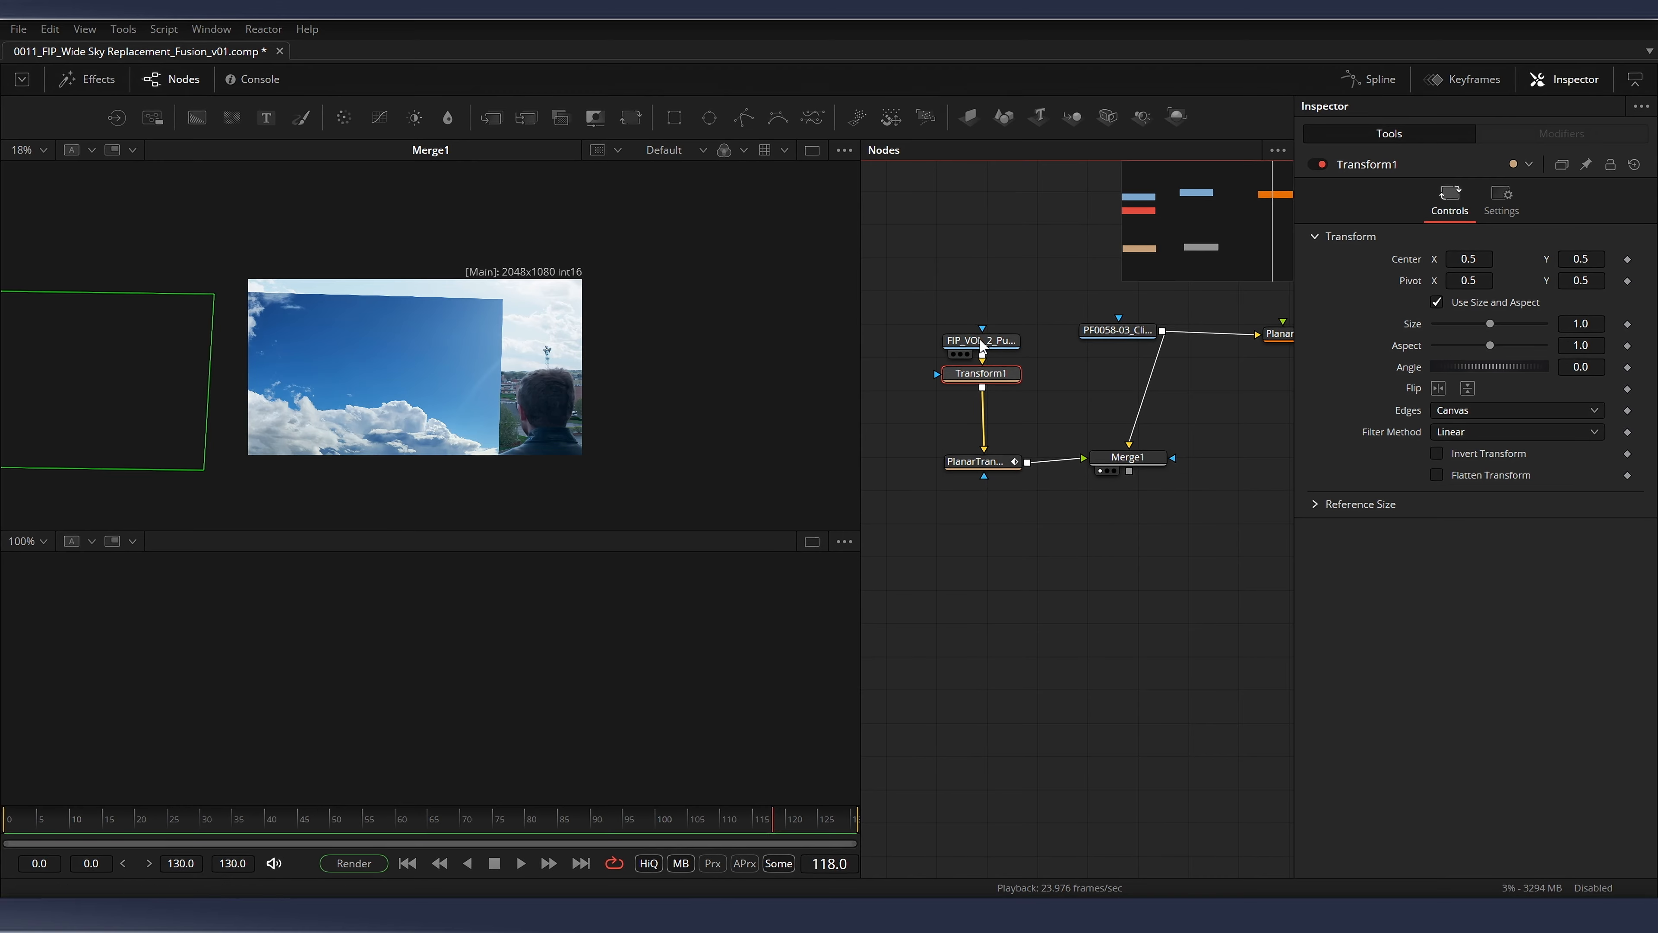
{"action": "left_click_drag", "start_coordinate": [983, 379], "coordinate": [984, 390]}
Lower the Merge's Blend to about 0.408 and switch to a single enlarged viewer
{"action": "left_click_drag", "start_coordinate": [1139, 459], "coordinate": [1156, 461]}
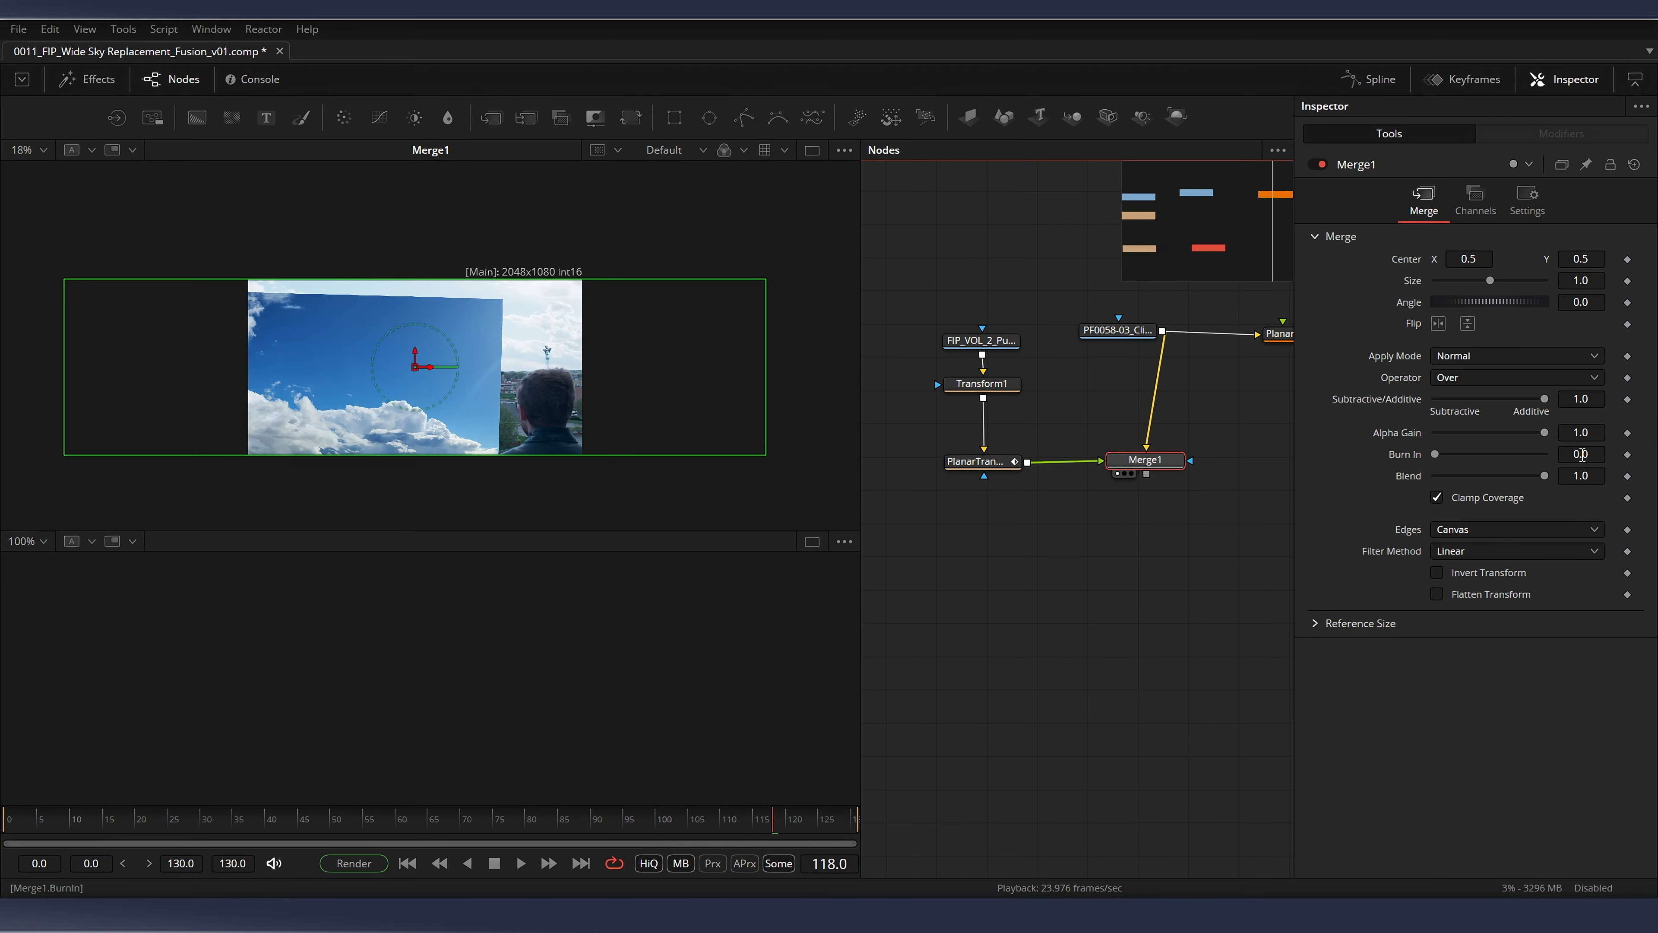
{"action": "left_click_drag", "start_coordinate": [1539, 476], "coordinate": [1483, 476]}
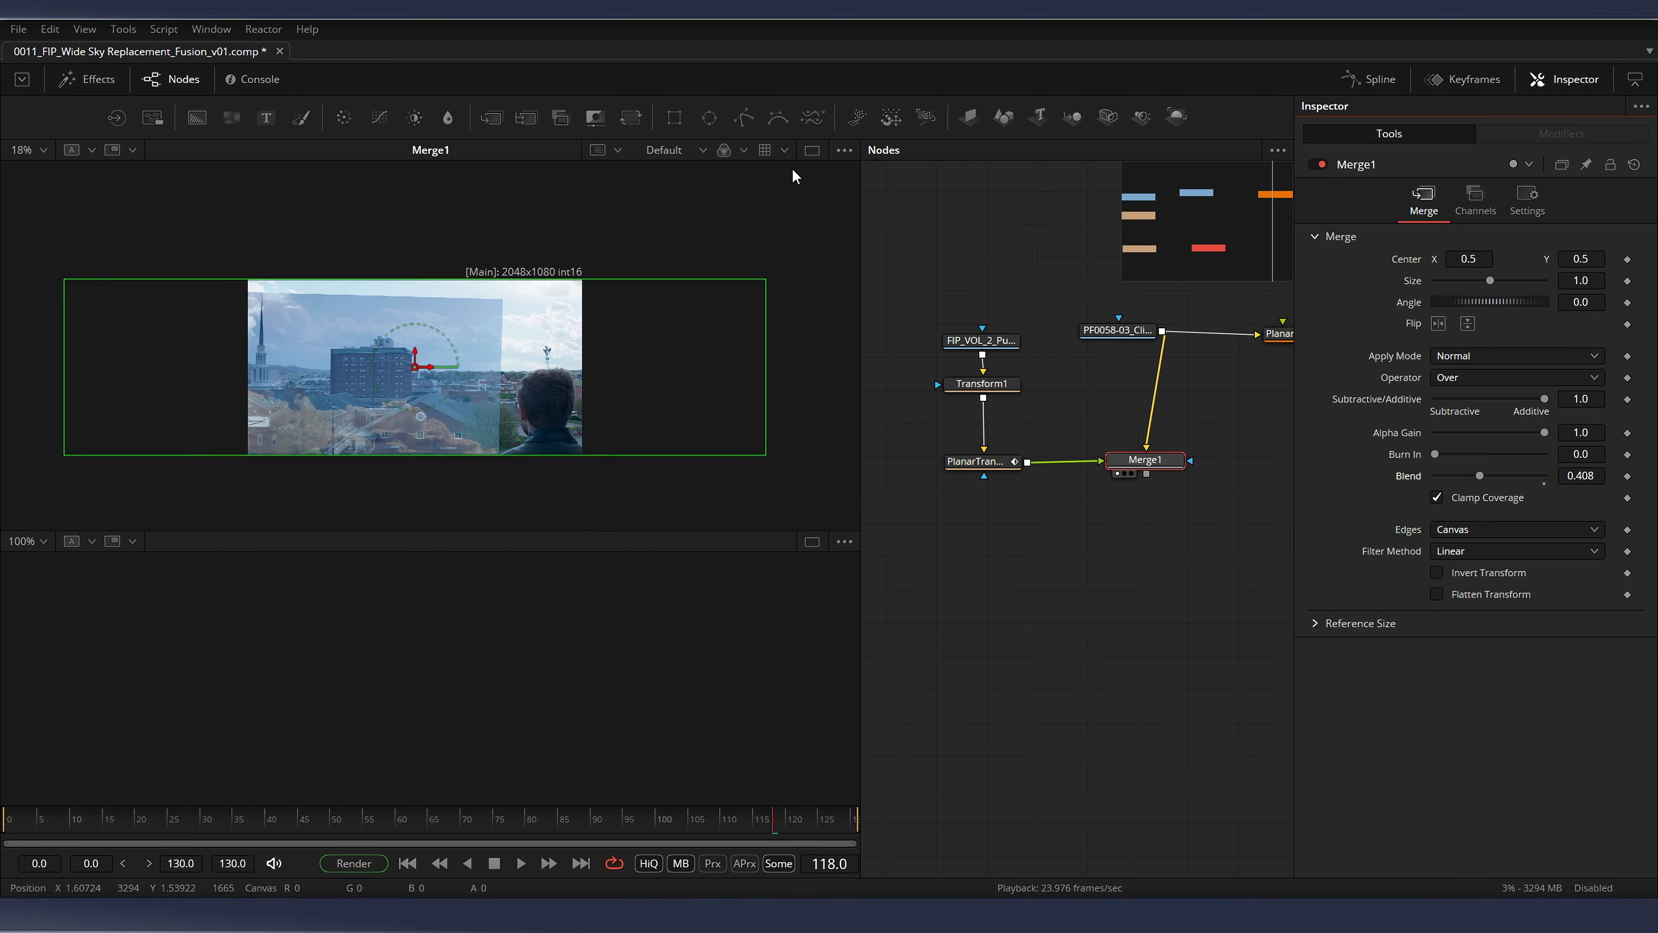
{"action": "left_click", "coordinate": [813, 149]}
{"action": "scroll", "coordinate": [444, 524], "scroll_direction": "up", "scroll_amount": 4}
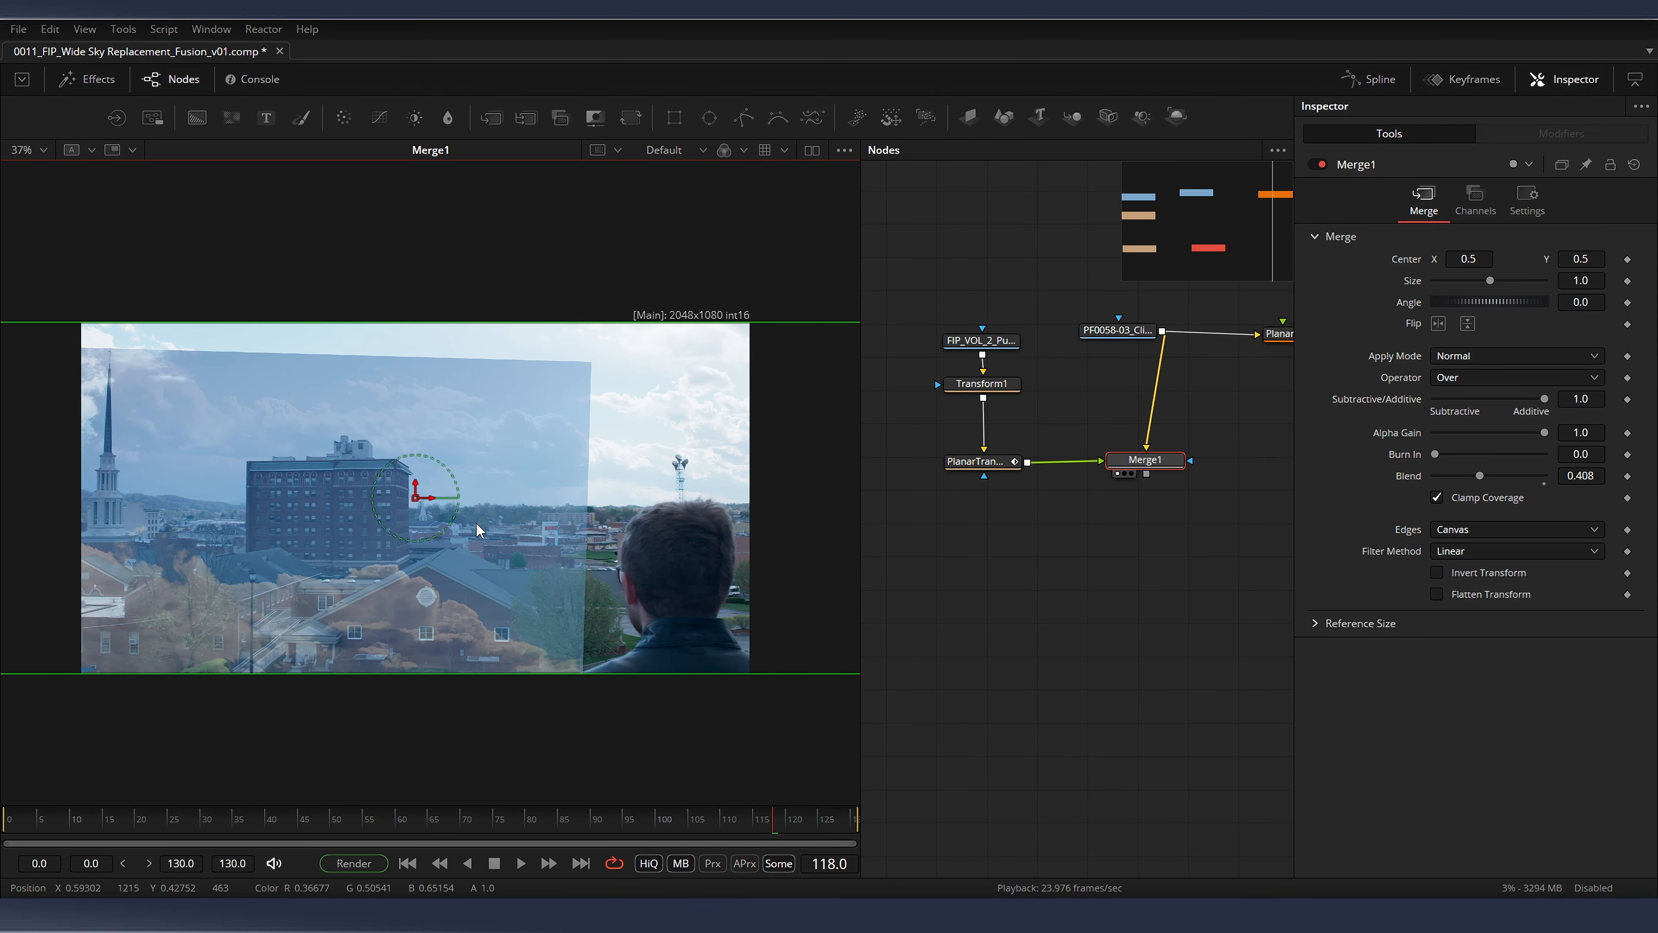
At frame 0, reposition the sky with the Transform node to a Center of about X 0.759, Y 1.047
{"action": "mouse_move", "coordinate": [16, 817]}
{"action": "left_mouse_down"}
{"action": "mouse_move", "coordinate": [541, 810]}
{"action": "mouse_move", "coordinate": [5, 810]}
{"action": "mouse_move", "coordinate": [148, 816]}
{"action": "mouse_move", "coordinate": [2, 828]}
{"action": "left_mouse_up"}
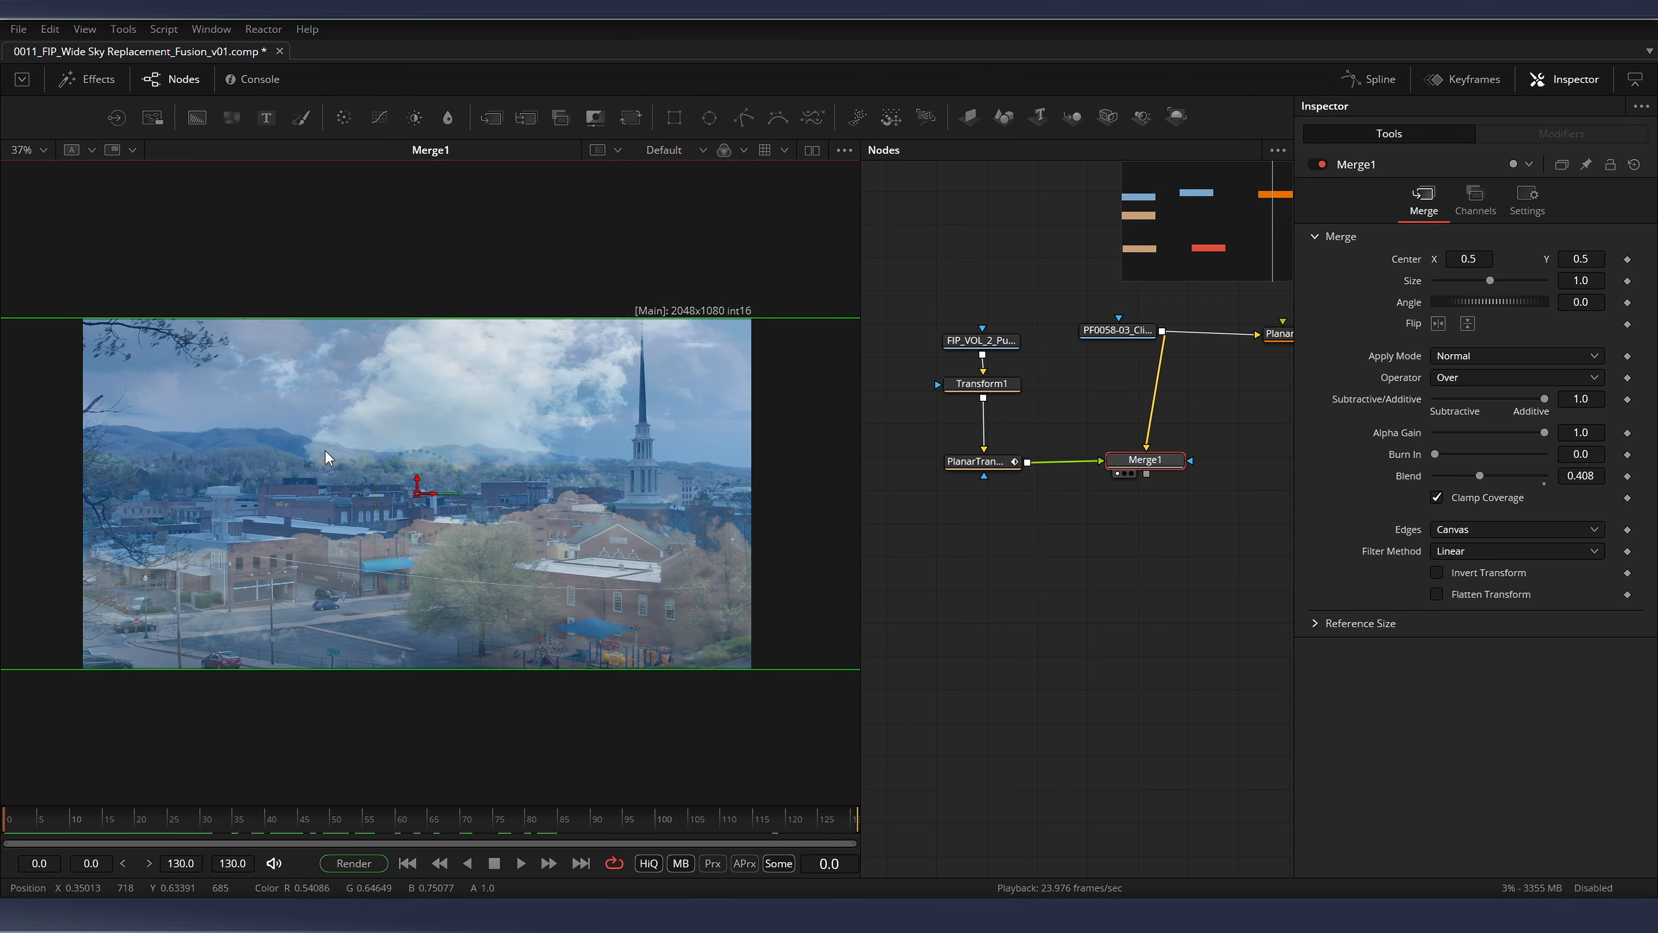
{"action": "scroll", "coordinate": [328, 450], "scroll_direction": "down", "scroll_amount": 1}
{"action": "left_click_drag", "start_coordinate": [389, 421], "coordinate": [370, 348]}
{"action": "left_click", "coordinate": [974, 385]}
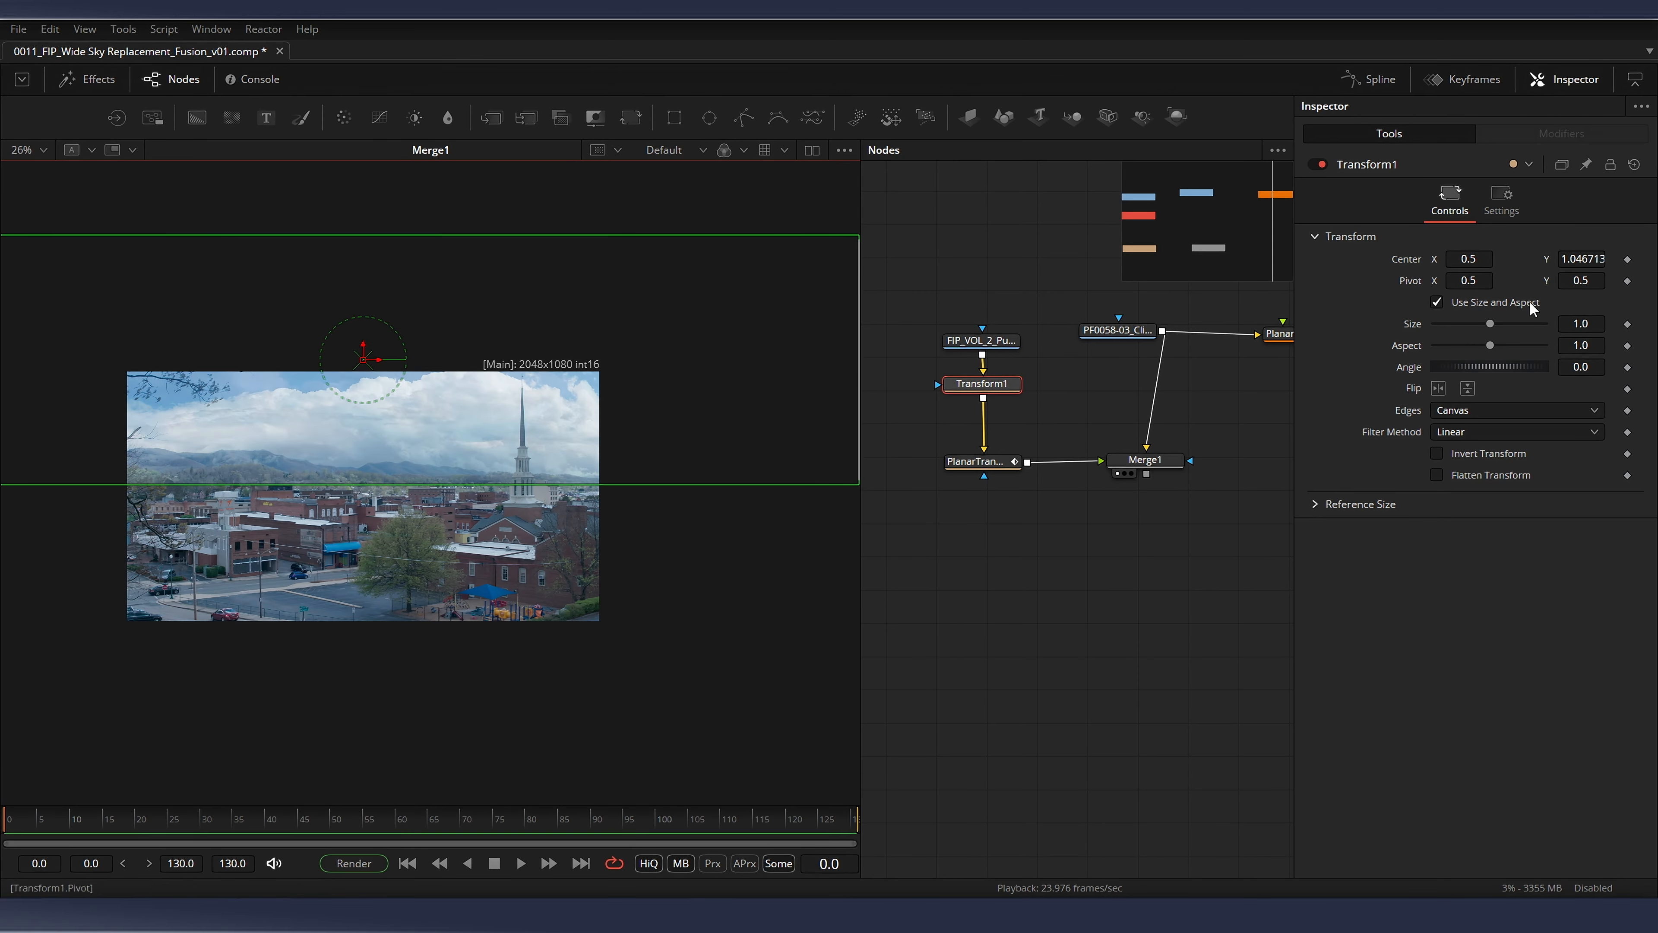
{"action": "left_click_drag", "start_coordinate": [368, 363], "coordinate": [619, 367]}
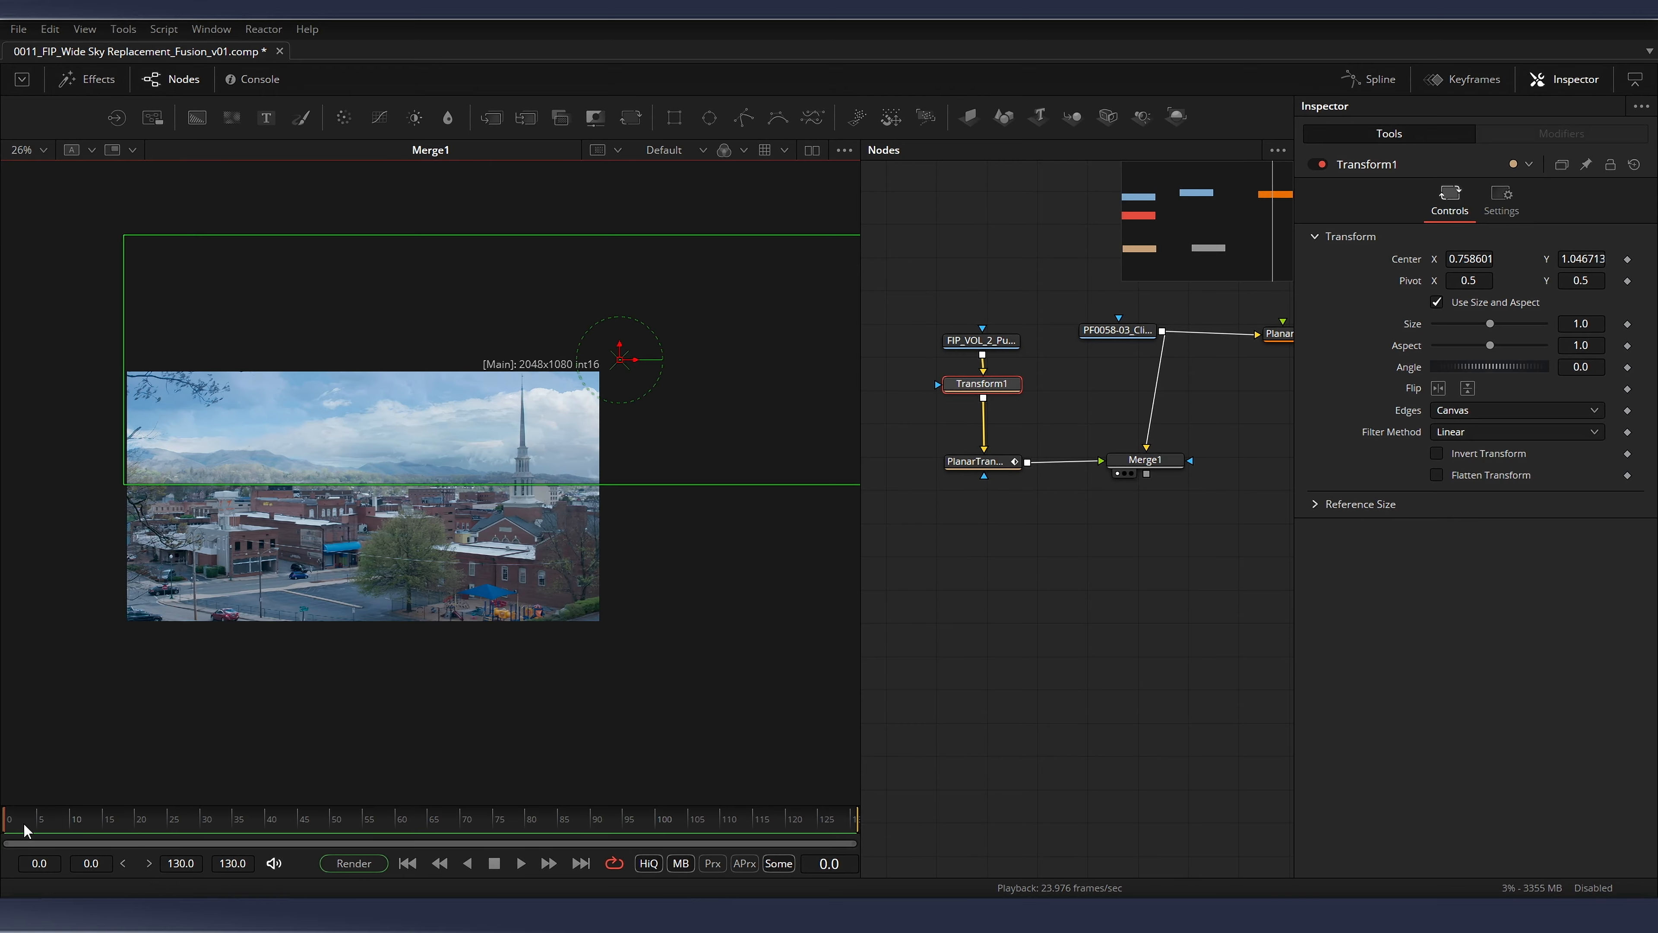
Scrub to the last frame and lower the Merge's Blend to about 0.384
{"action": "left_click_drag", "start_coordinate": [23, 829], "coordinate": [876, 795]}
{"action": "left_click_drag", "start_coordinate": [1204, 459], "coordinate": [1095, 457]}
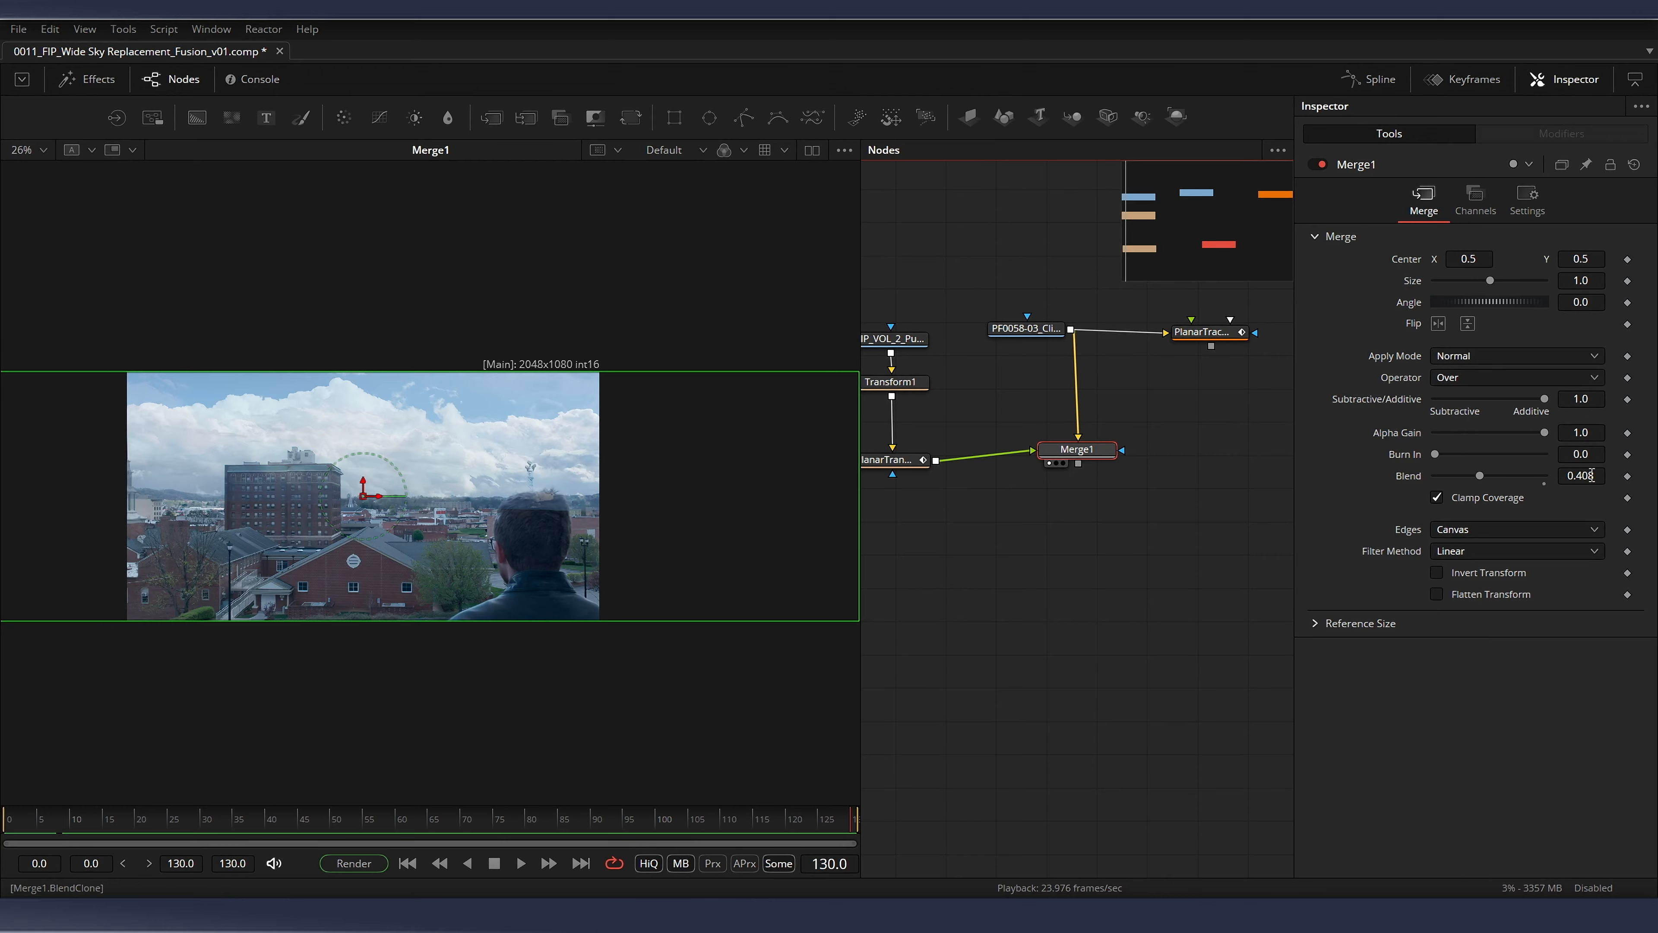
{"action": "left_click_drag", "start_coordinate": [1588, 478], "coordinate": [1476, 476]}
{"action": "scroll", "coordinate": [523, 493], "scroll_direction": "down", "scroll_amount": 1}
{"action": "left_click_drag", "start_coordinate": [354, 554], "coordinate": [406, 551]}
At frame 0, scale the sky to about 0.887 with the Transform node and shift its Center X to about 0.702
{"action": "left_click_drag", "start_coordinate": [31, 821], "coordinate": [4, 820]}
{"action": "left_click", "coordinate": [909, 384]}
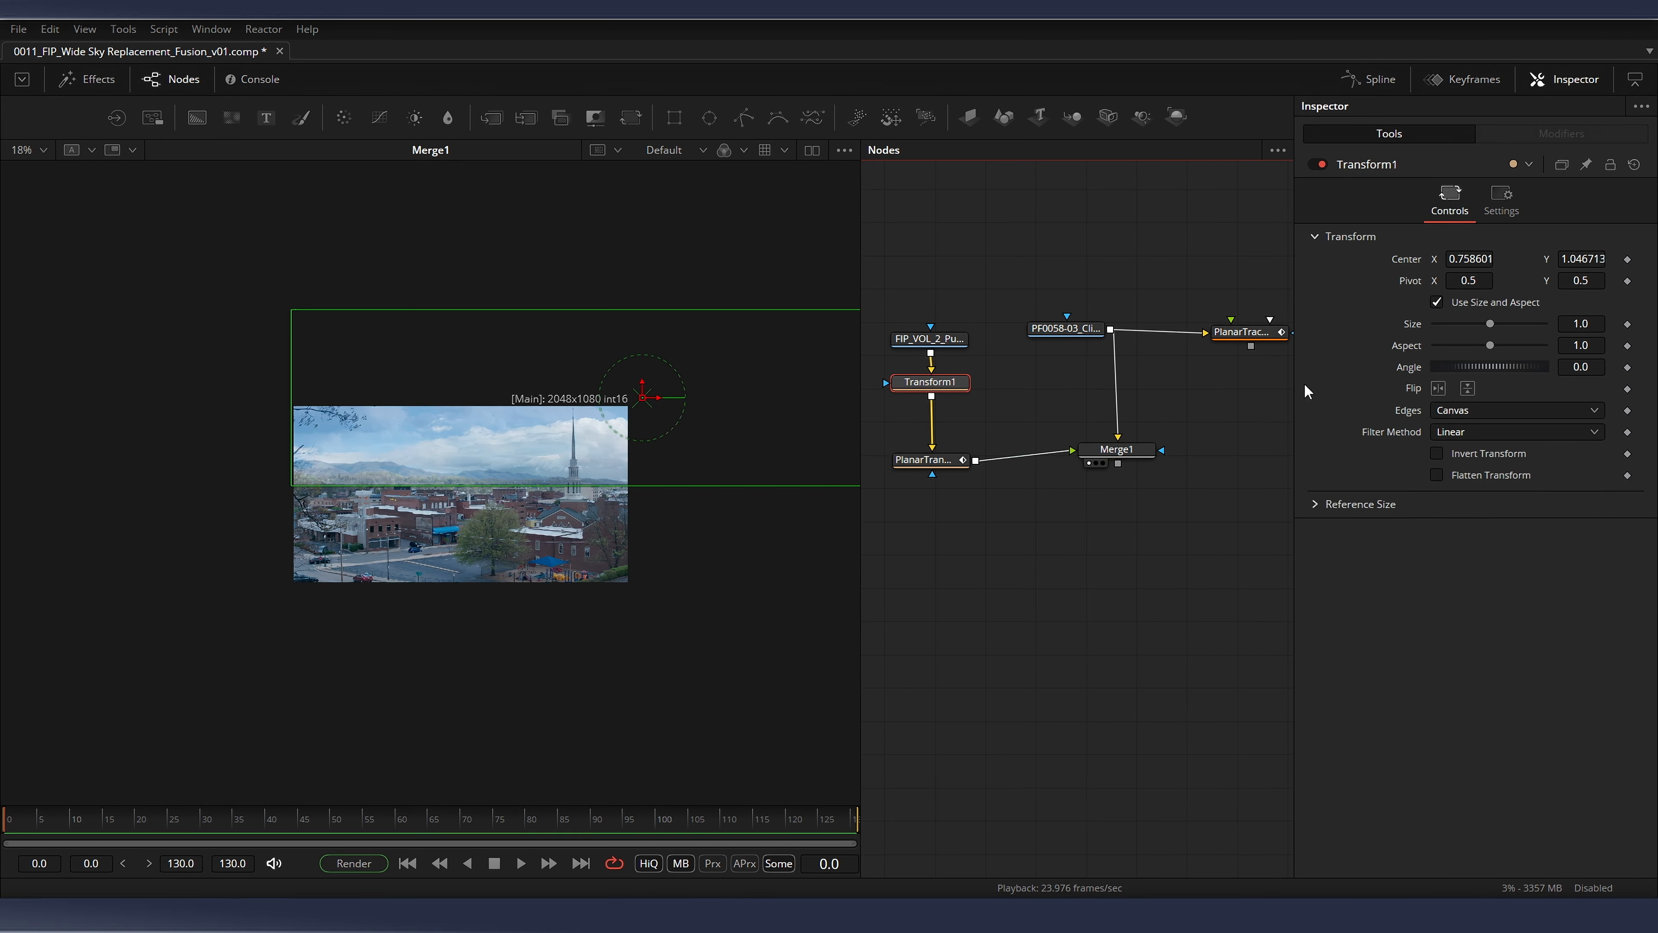
{"action": "left_click_drag", "start_coordinate": [1593, 321], "coordinate": [1426, 341]}
{"action": "scroll", "coordinate": [663, 405], "scroll_direction": "up", "scroll_amount": 1}
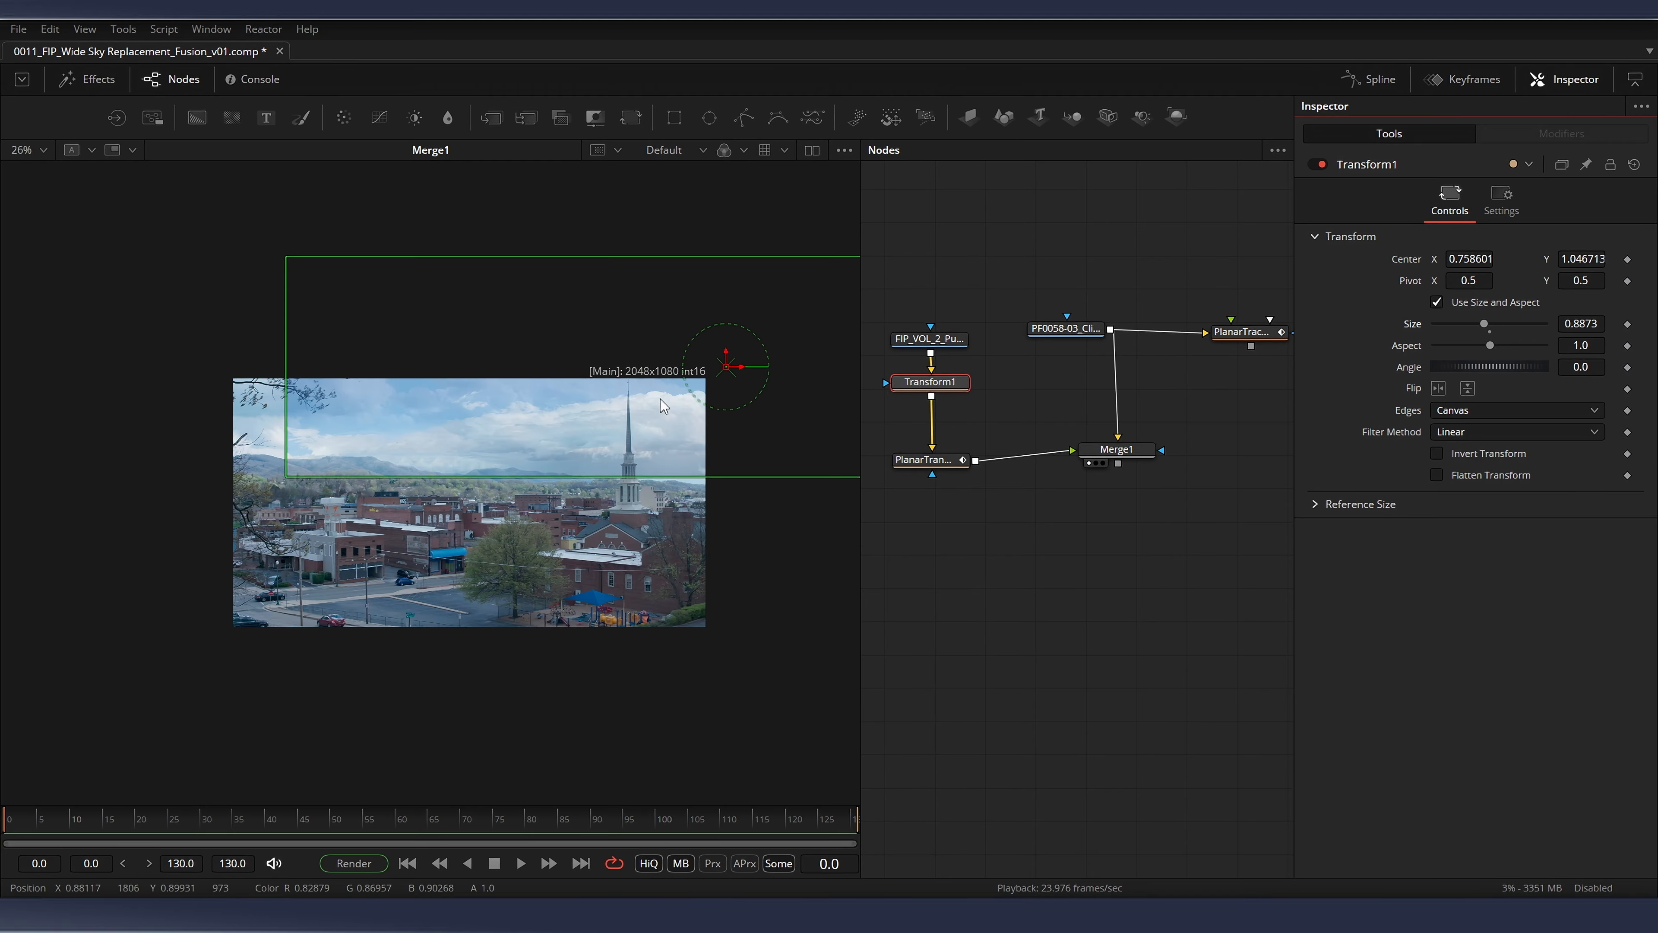
{"action": "left_click_drag", "start_coordinate": [746, 374], "coordinate": [687, 377]}
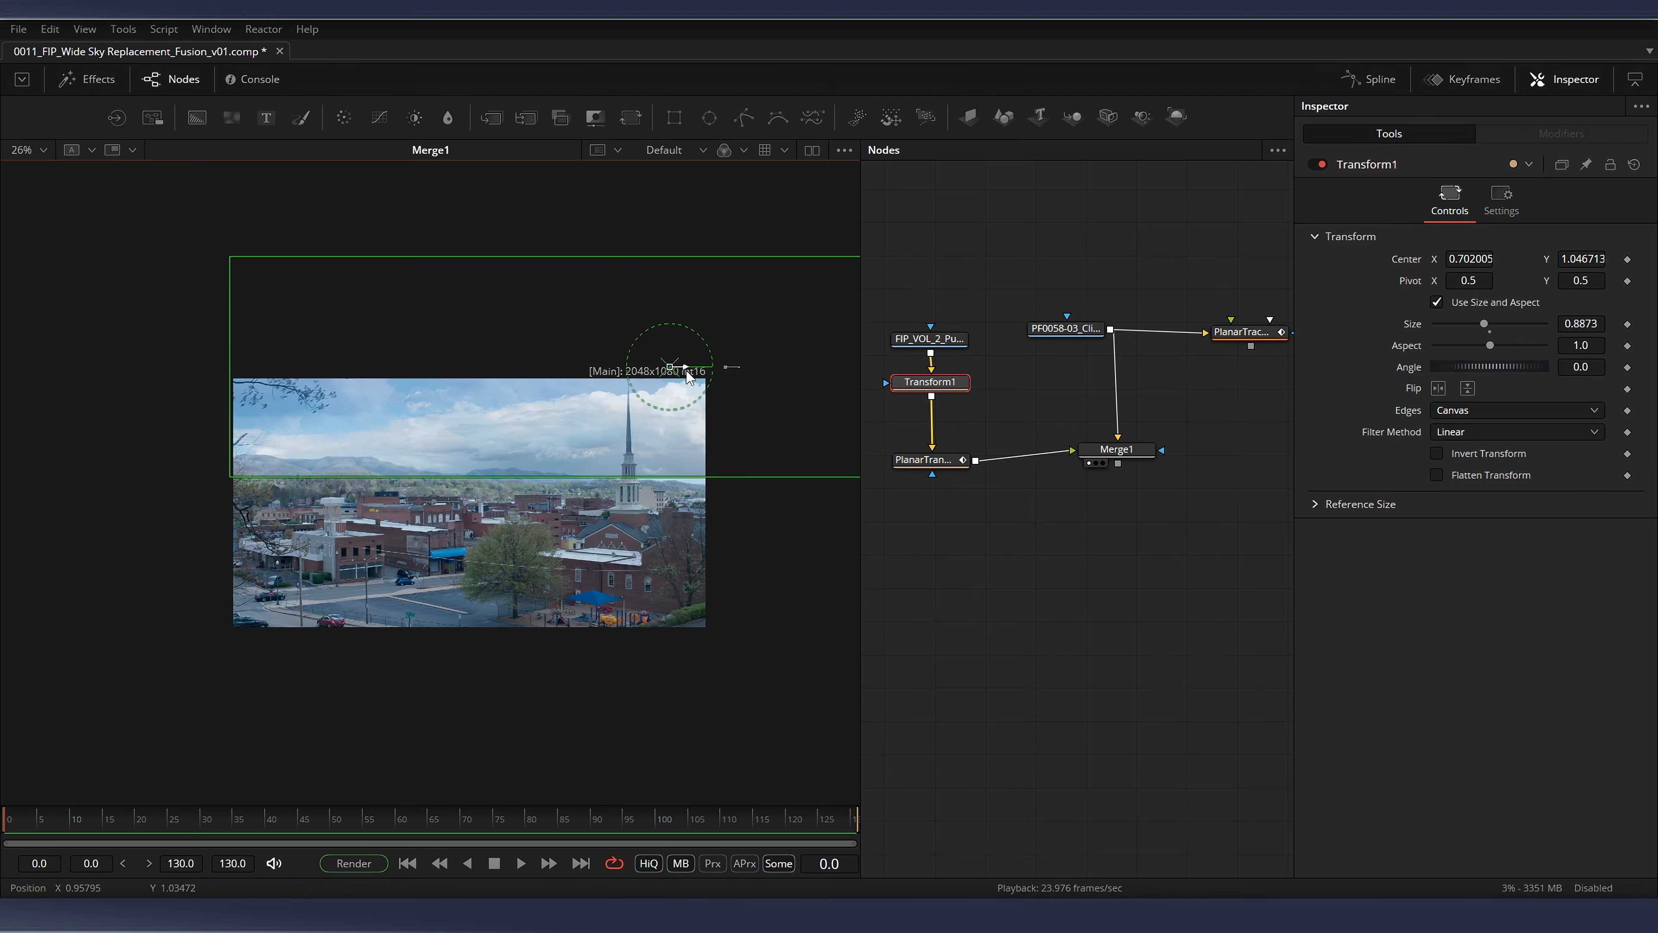
Check the sky on late frames and fine-tune the Transform's Center to about X 0.705, Y 1.012
{"action": "left_click_drag", "start_coordinate": [58, 823], "coordinate": [948, 796]}
{"action": "left_click_drag", "start_coordinate": [531, 516], "coordinate": [576, 527]}
{"action": "left_click_drag", "start_coordinate": [418, 809], "coordinate": [778, 805]}
{"action": "left_click", "coordinate": [920, 380]}
{"action": "scroll", "coordinate": [265, 446], "scroll_direction": "down", "scroll_amount": 2}
{"action": "left_click_drag", "start_coordinate": [267, 448], "coordinate": [365, 443]}
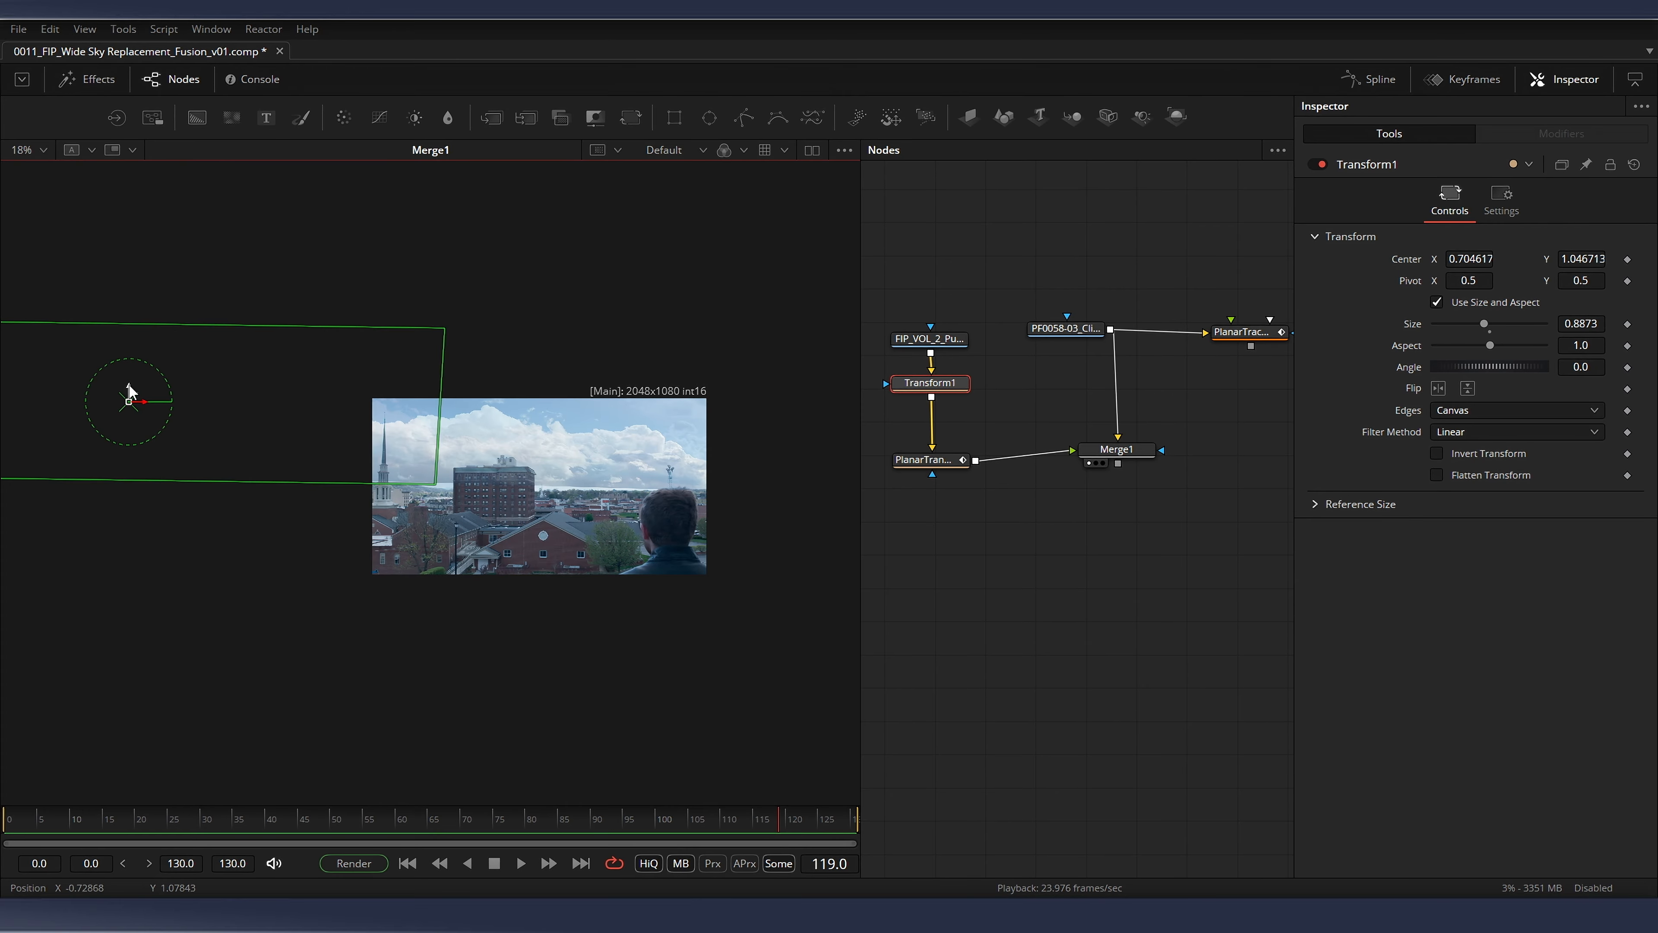
{"action": "left_click_drag", "start_coordinate": [130, 395], "coordinate": [129, 400]}
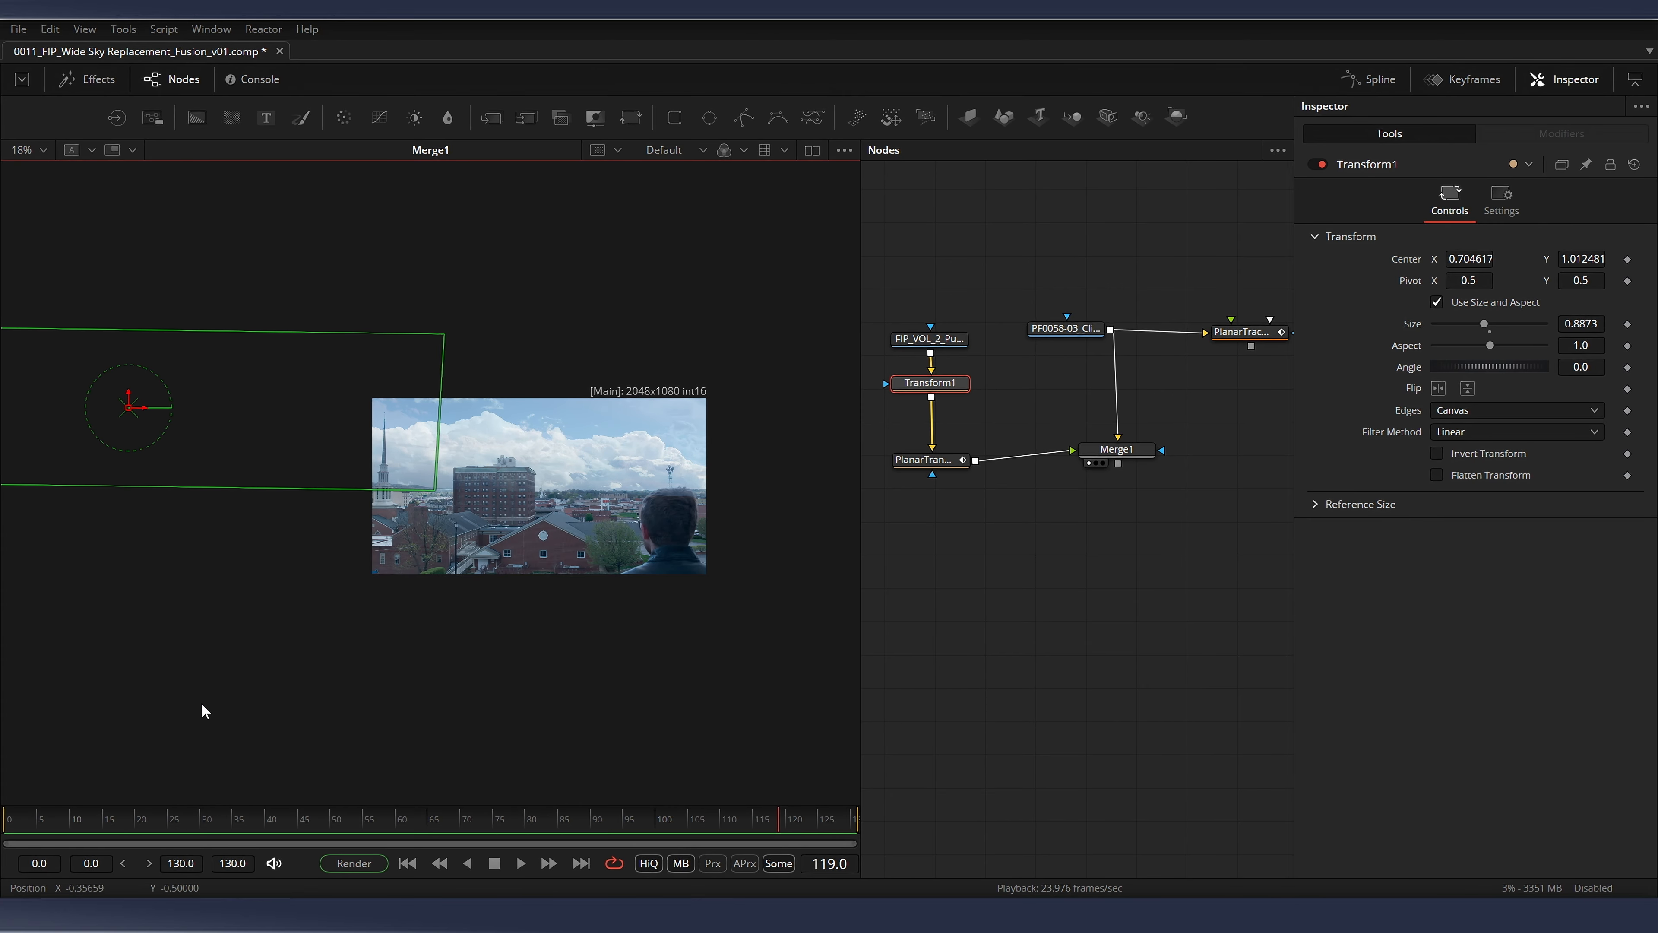
Play back the composite to check the sky's alignment with the horizon
{"action": "key", "text": "space"}
{"action": "scroll", "coordinate": [567, 451], "scroll_direction": "up", "scroll_amount": 3}
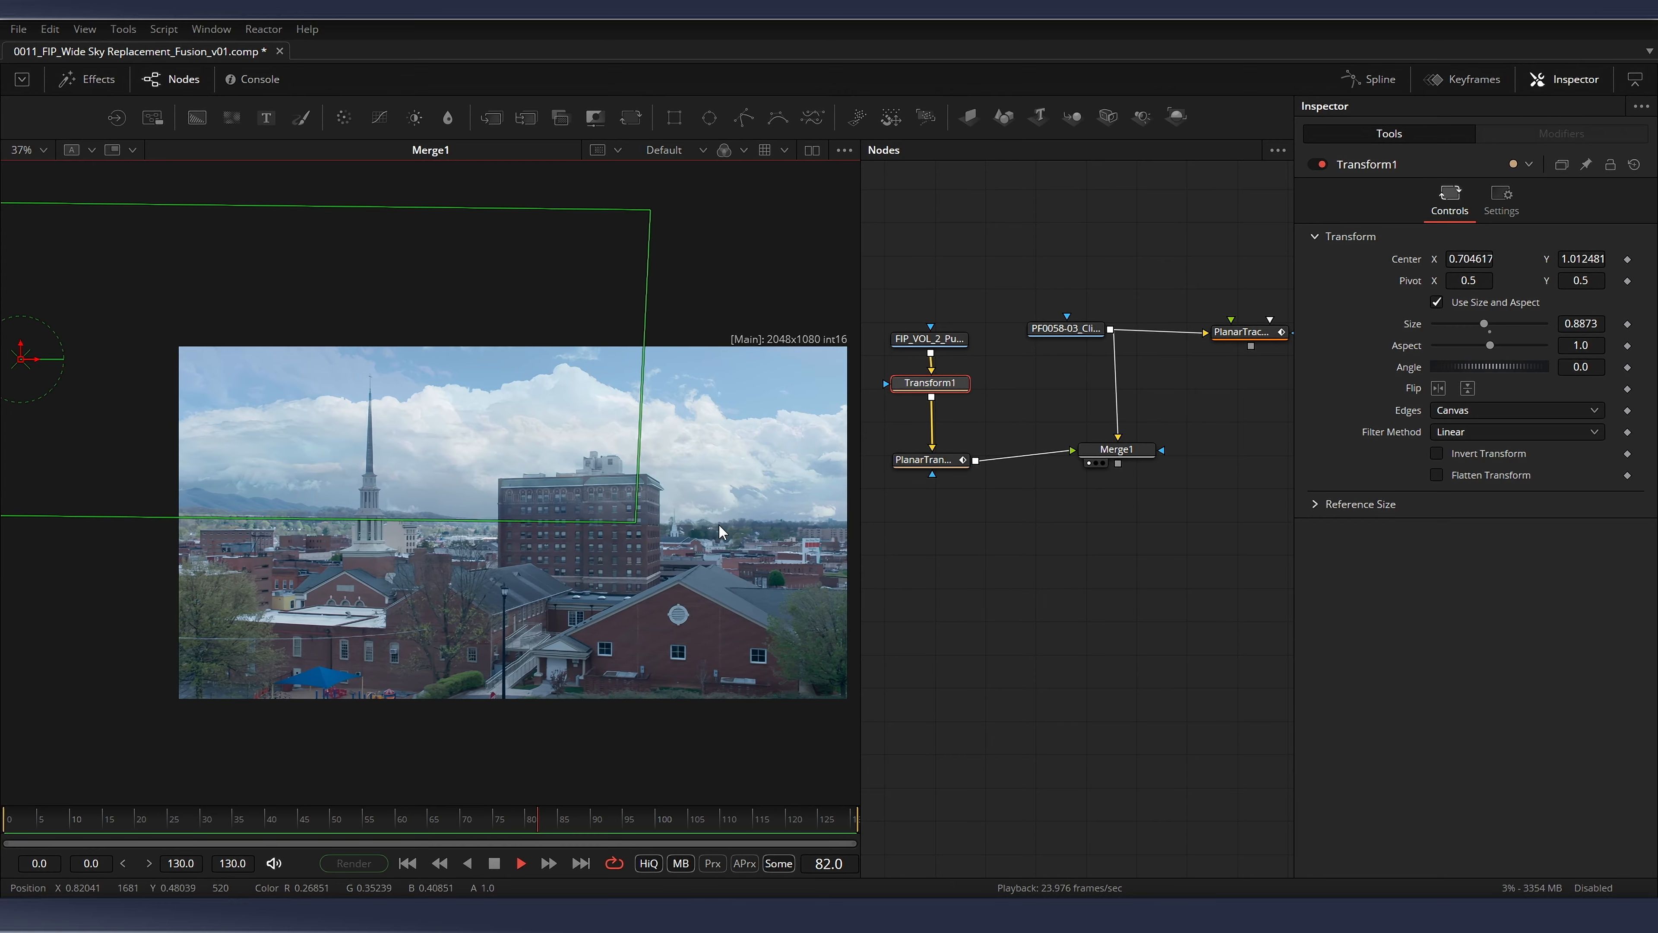
{"action": "key", "text": "space"}
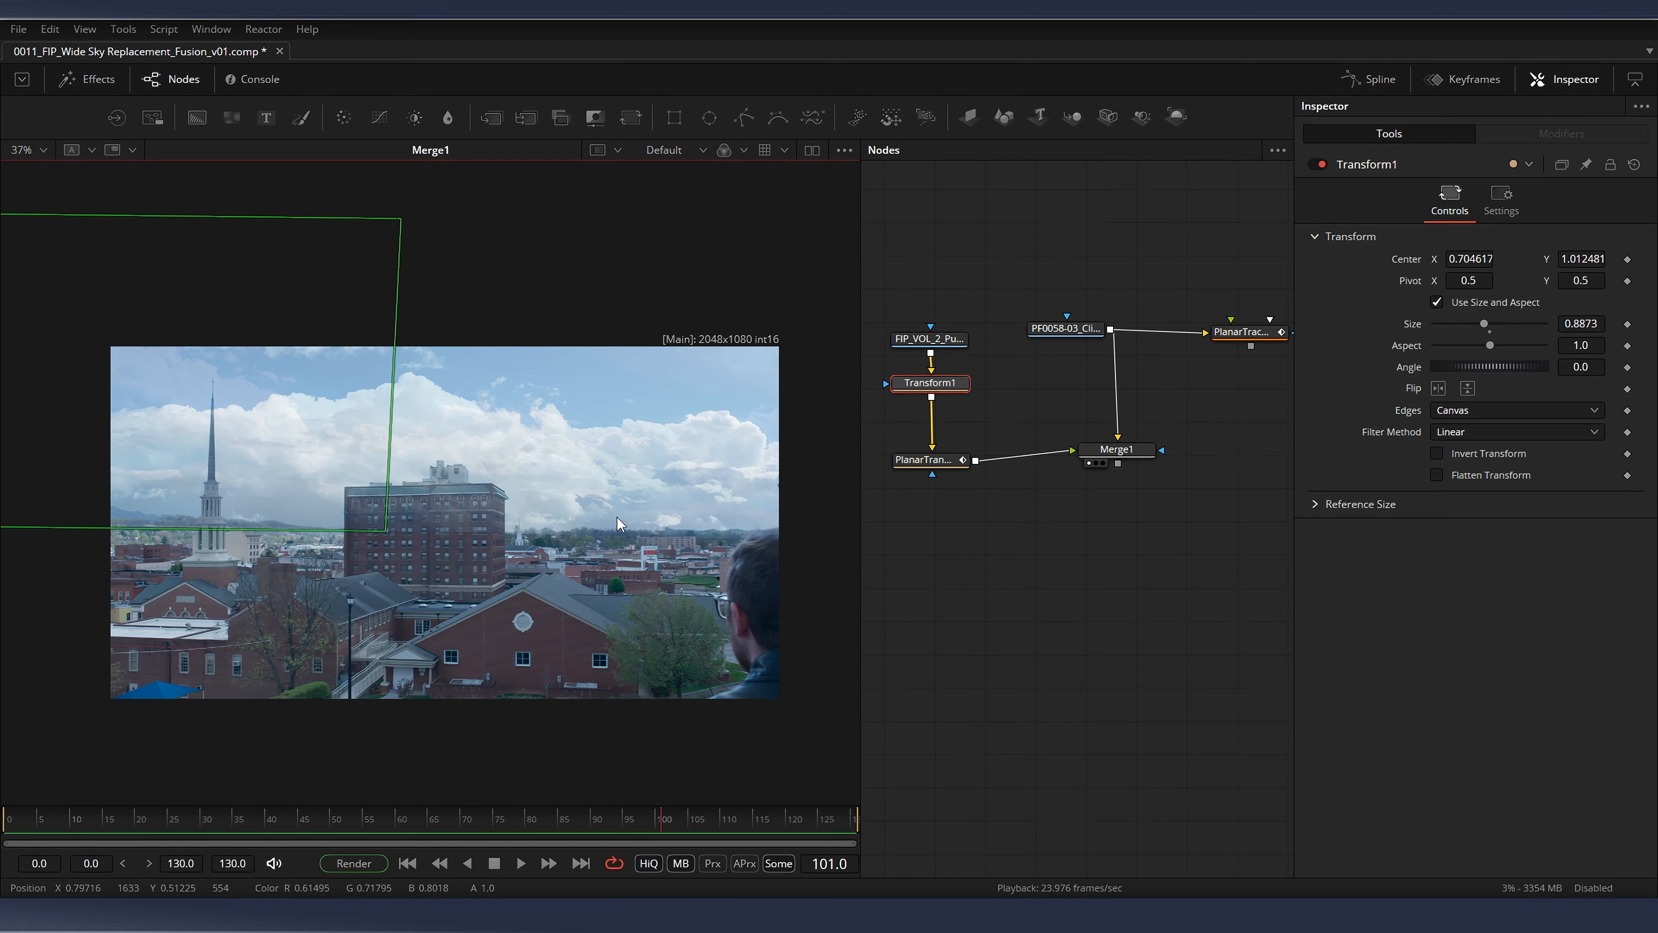
Restore the Merge's Blend to 1.0 and scrub through the shot with the fully opaque sky
{"action": "left_click_drag", "start_coordinate": [1136, 460], "coordinate": [1127, 472]}
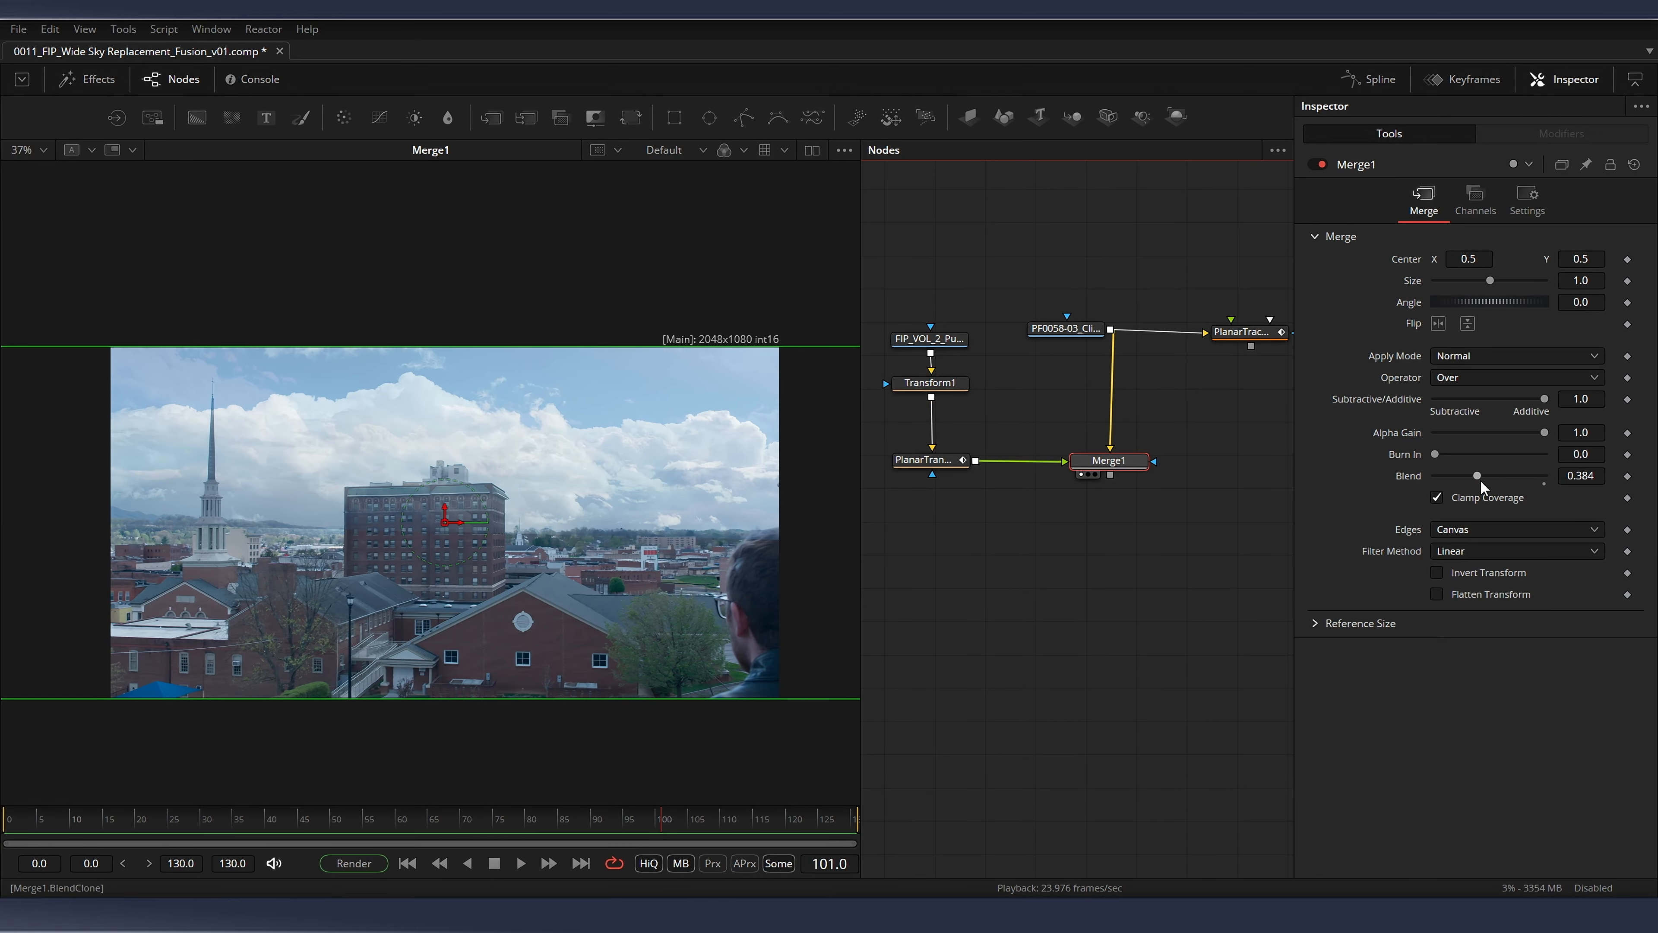
{"action": "left_click_drag", "start_coordinate": [1479, 478], "coordinate": [1545, 478]}
{"action": "left_click_drag", "start_coordinate": [86, 825], "coordinate": [767, 761]}
Display the original PF0058-03 clip in the viewer and play through it for comparison
{"action": "left_click", "coordinate": [1038, 343]}
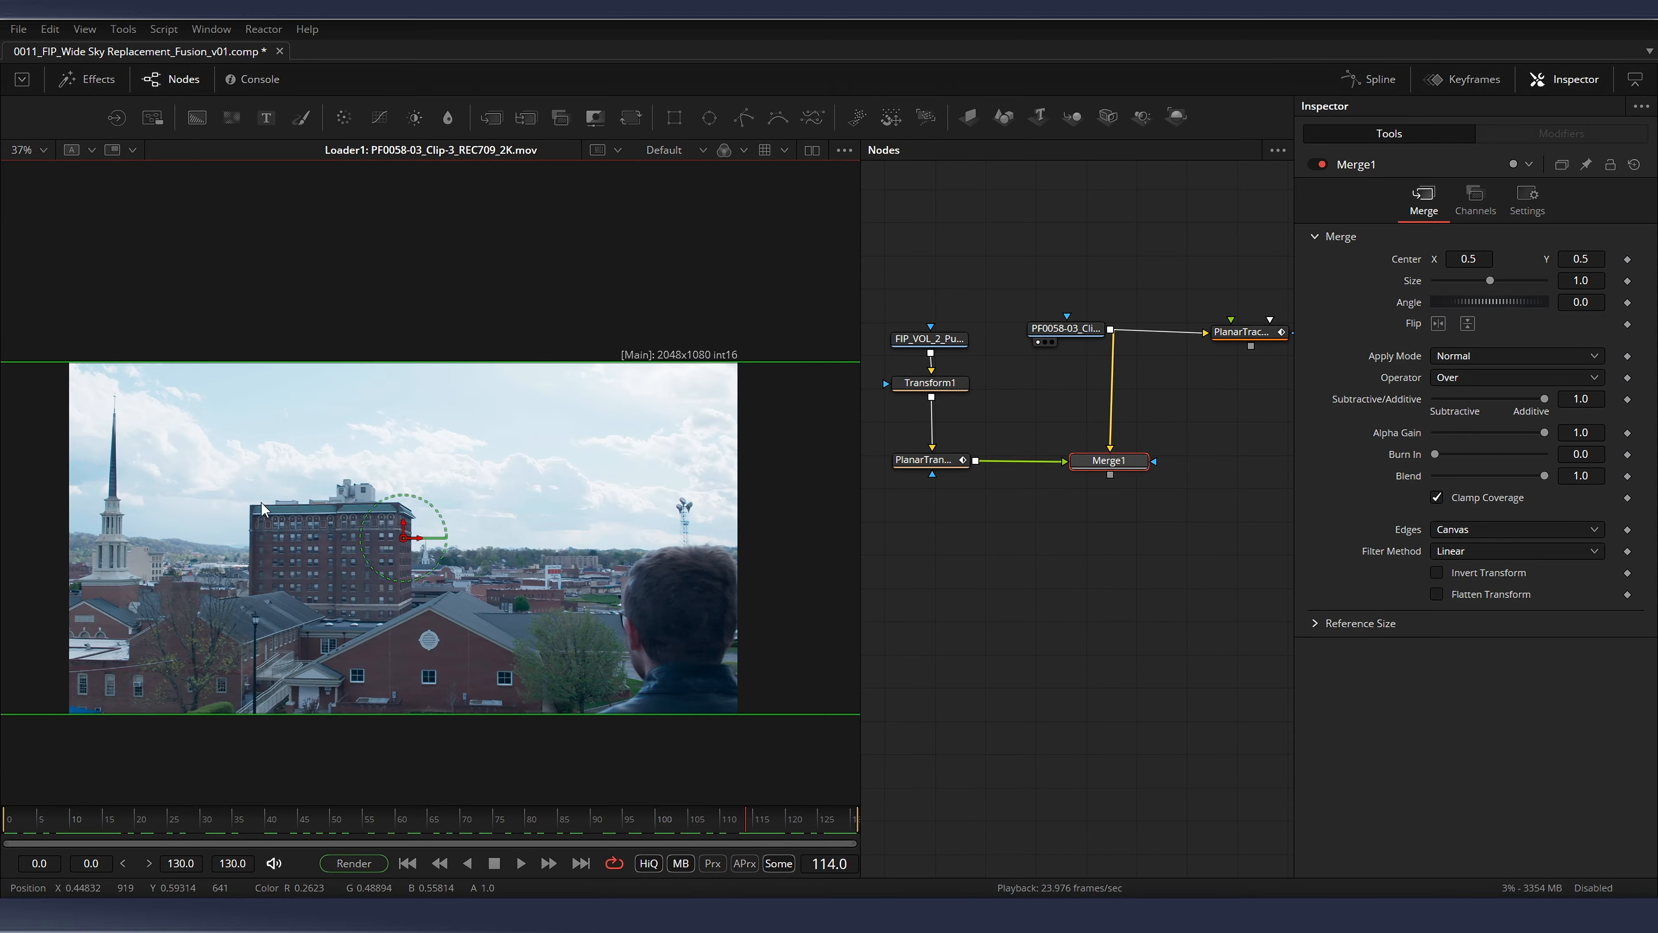
{"action": "left_click_drag", "start_coordinate": [104, 824], "coordinate": [13, 789]}
{"action": "key", "text": "space"}
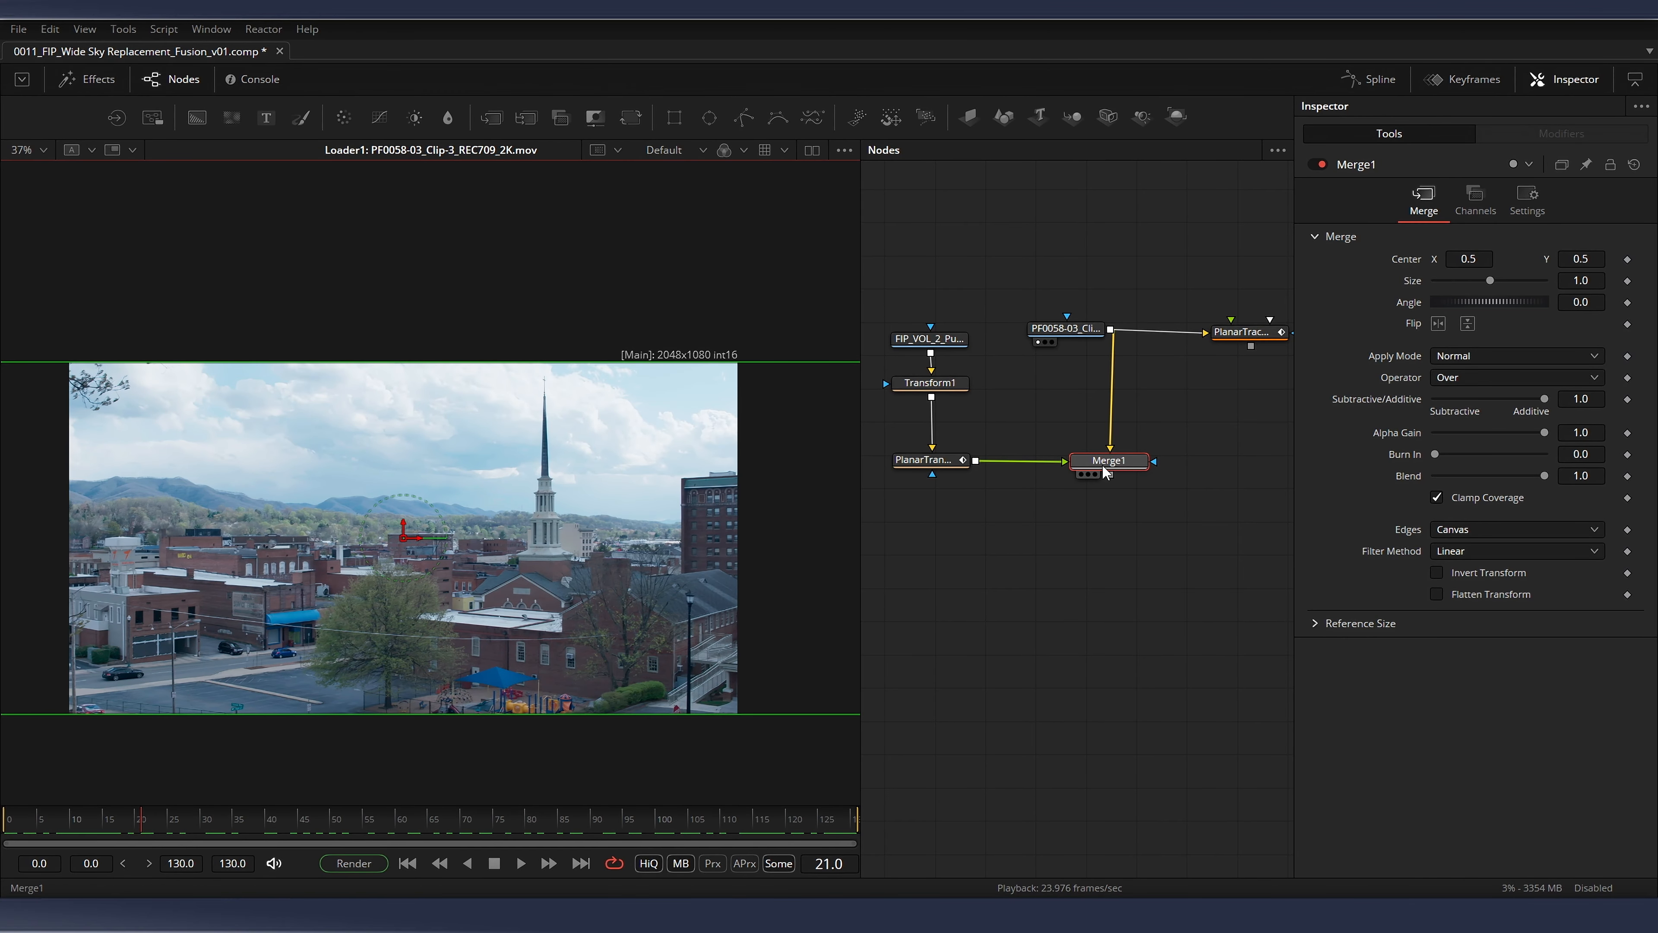
Display the Merge output again, play it from the start and scrub through to review the sky movement
{"action": "left_click_drag", "start_coordinate": [1104, 472], "coordinate": [506, 521]}
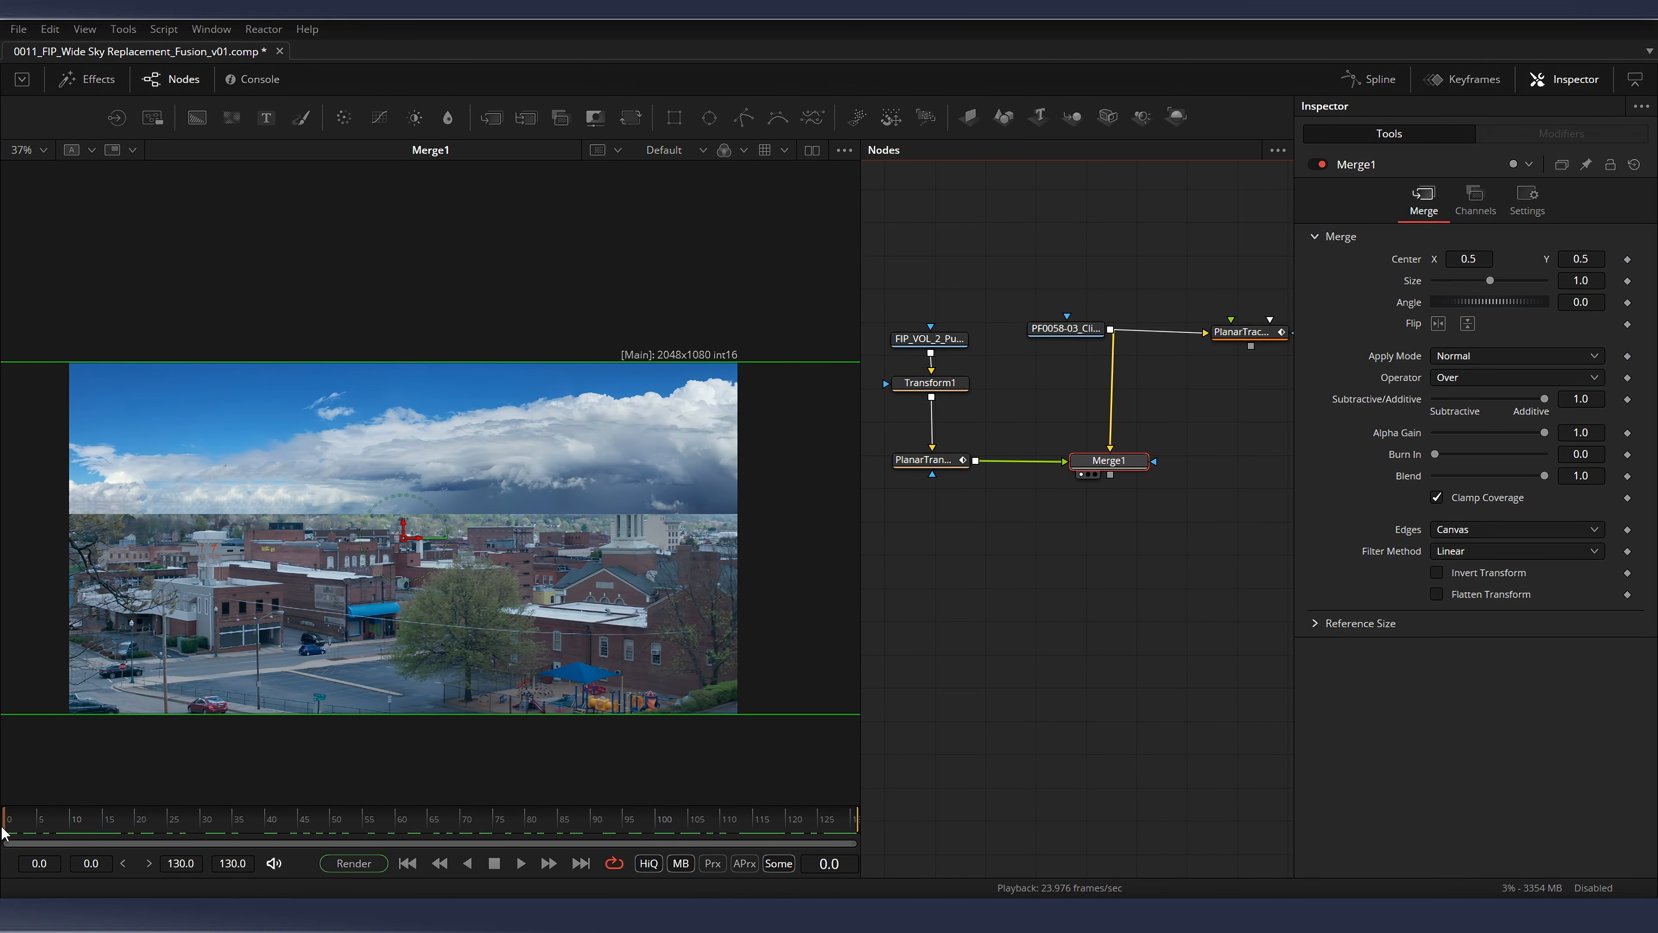
{"action": "left_click_drag", "start_coordinate": [459, 827], "coordinate": [8, 824]}
{"action": "key", "text": "space"}
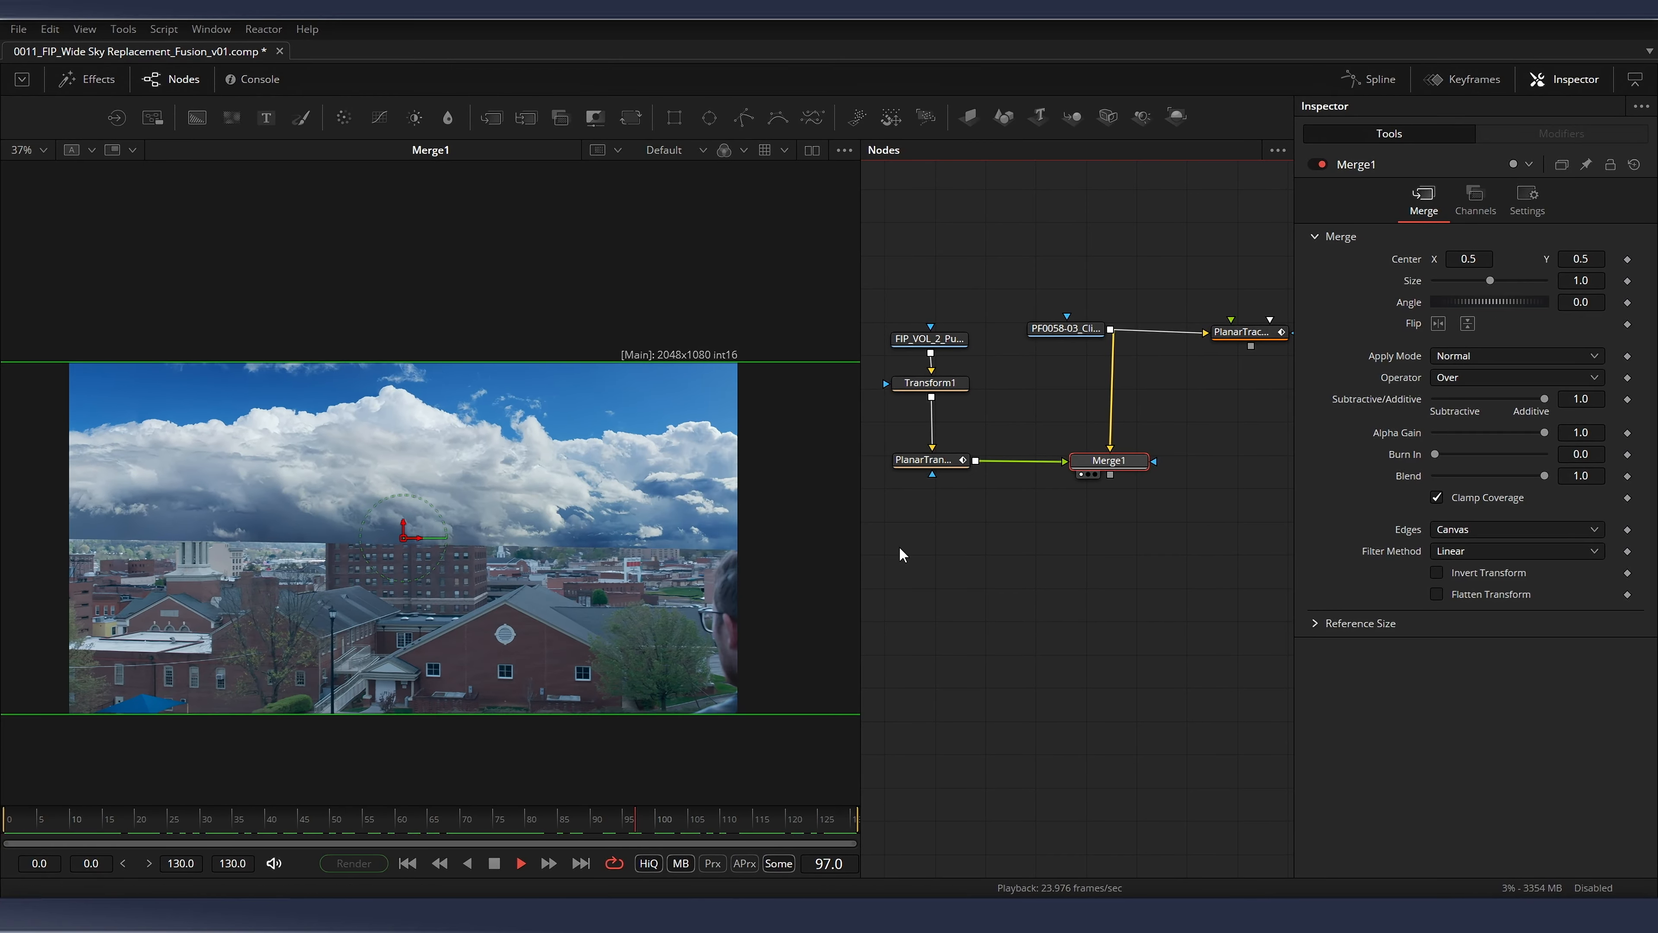
{"action": "key", "text": "space"}
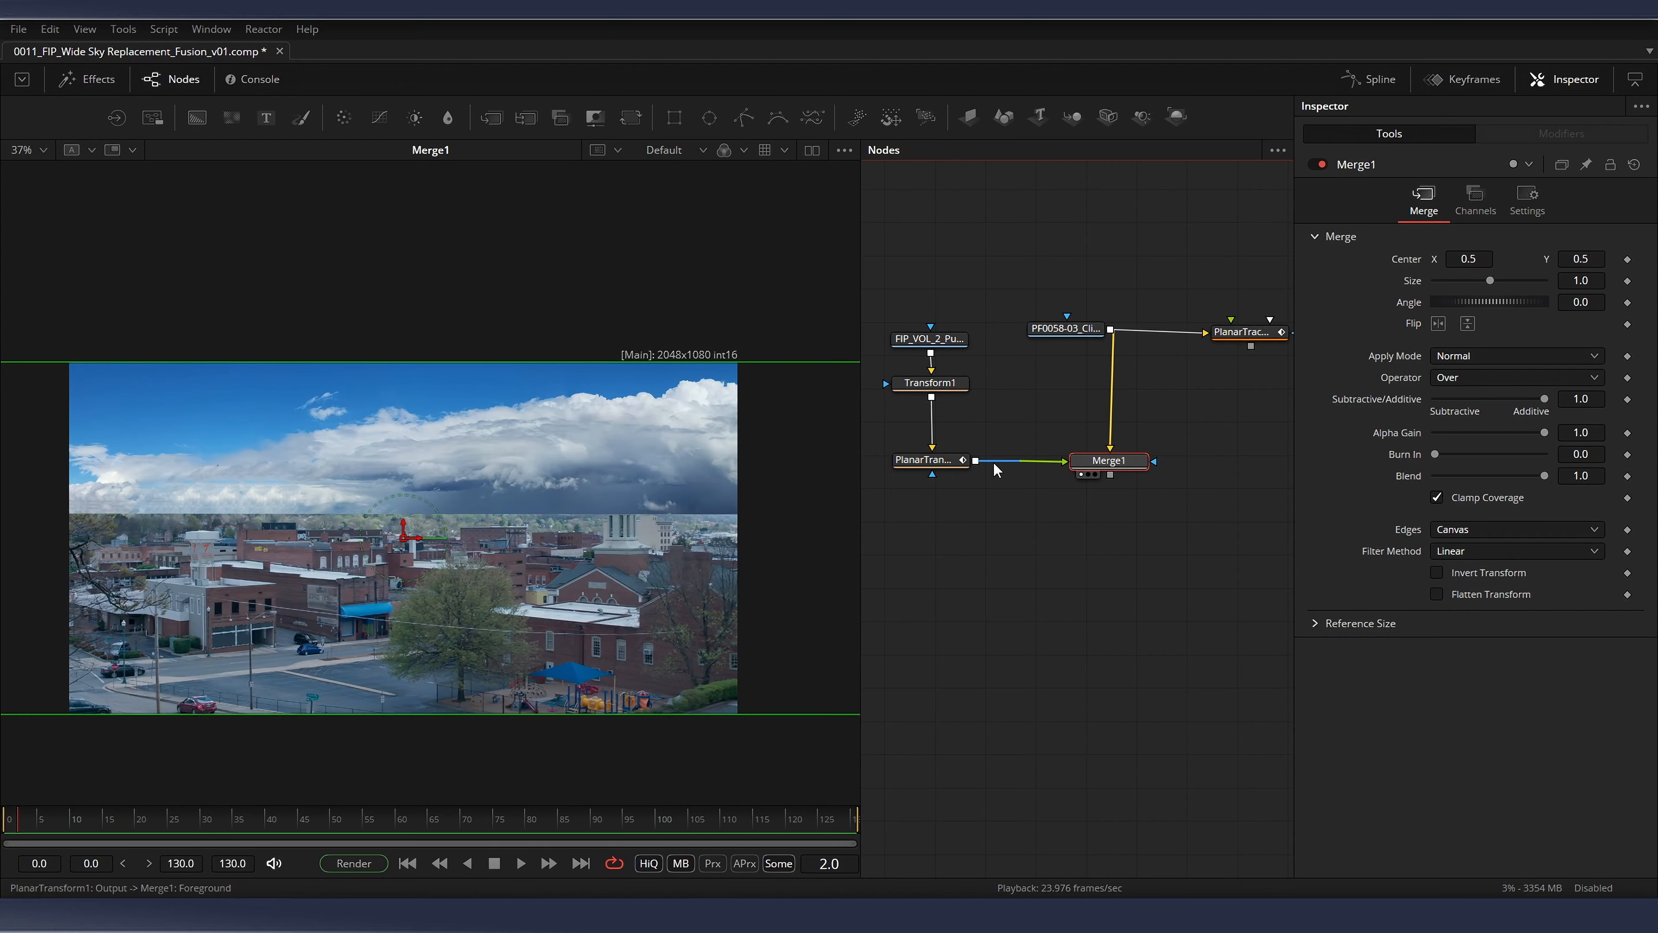
{"action": "left_click_drag", "start_coordinate": [996, 351], "coordinate": [988, 443]}
{"action": "left_click_drag", "start_coordinate": [59, 820], "coordinate": [591, 763]}
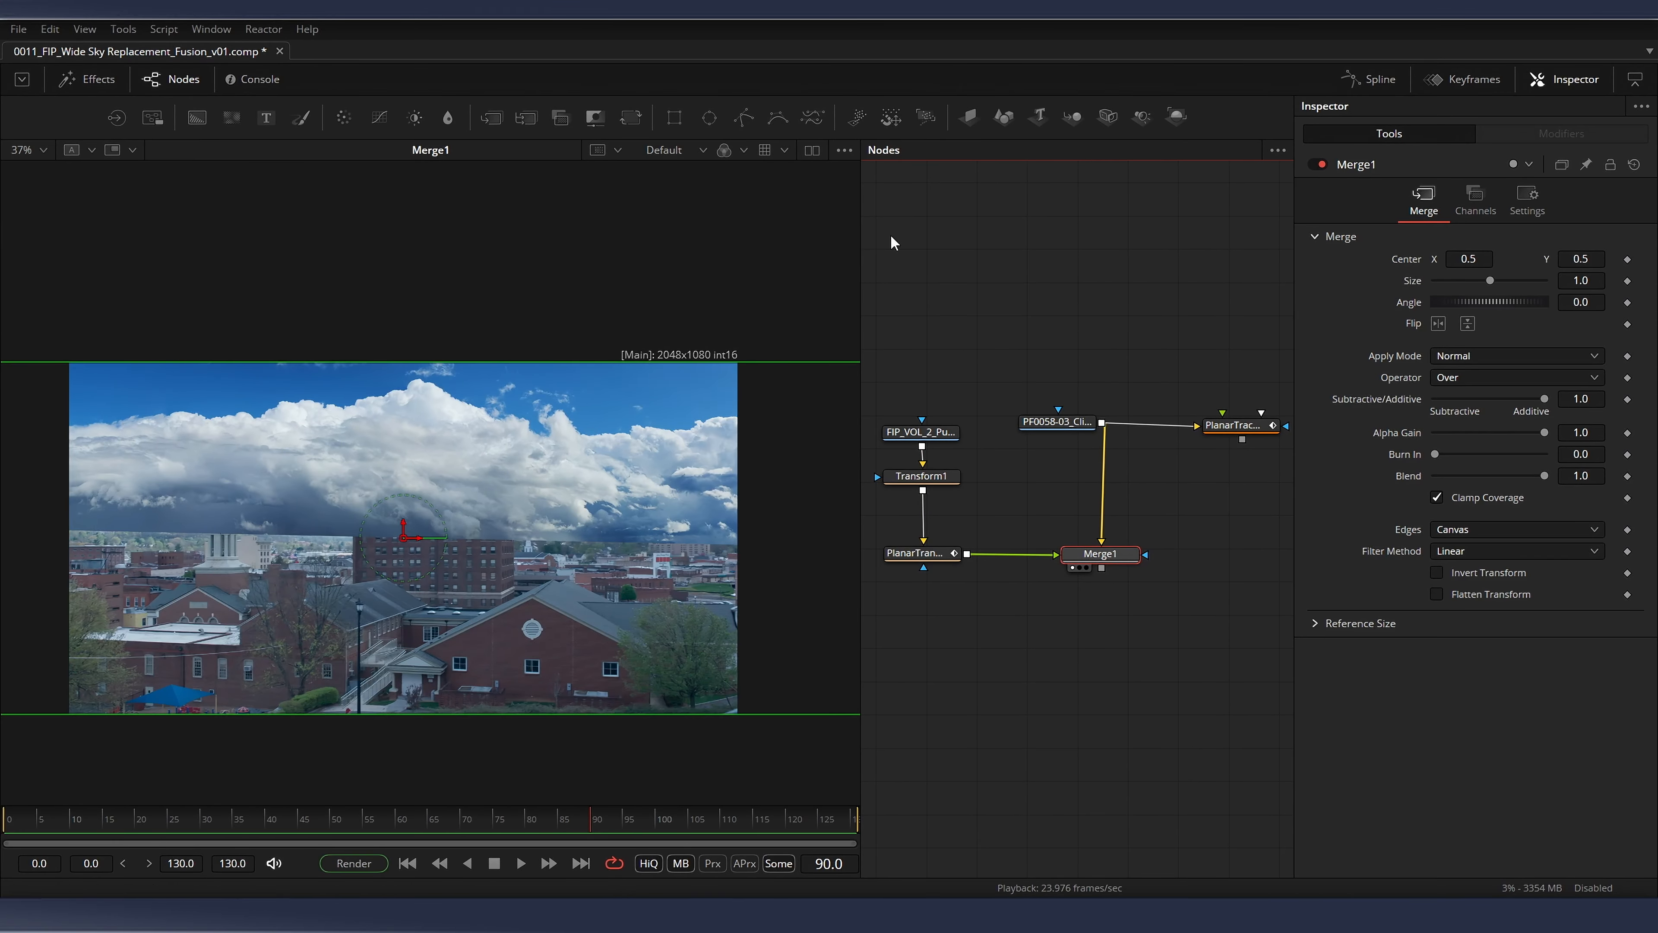
Add a Rectangle mask to the Puffy Clouds panorama loader and display the panorama in a second viewer
{"action": "left_click_drag", "start_coordinate": [889, 236], "coordinate": [930, 225]}
{"action": "left_click", "coordinate": [982, 348]}
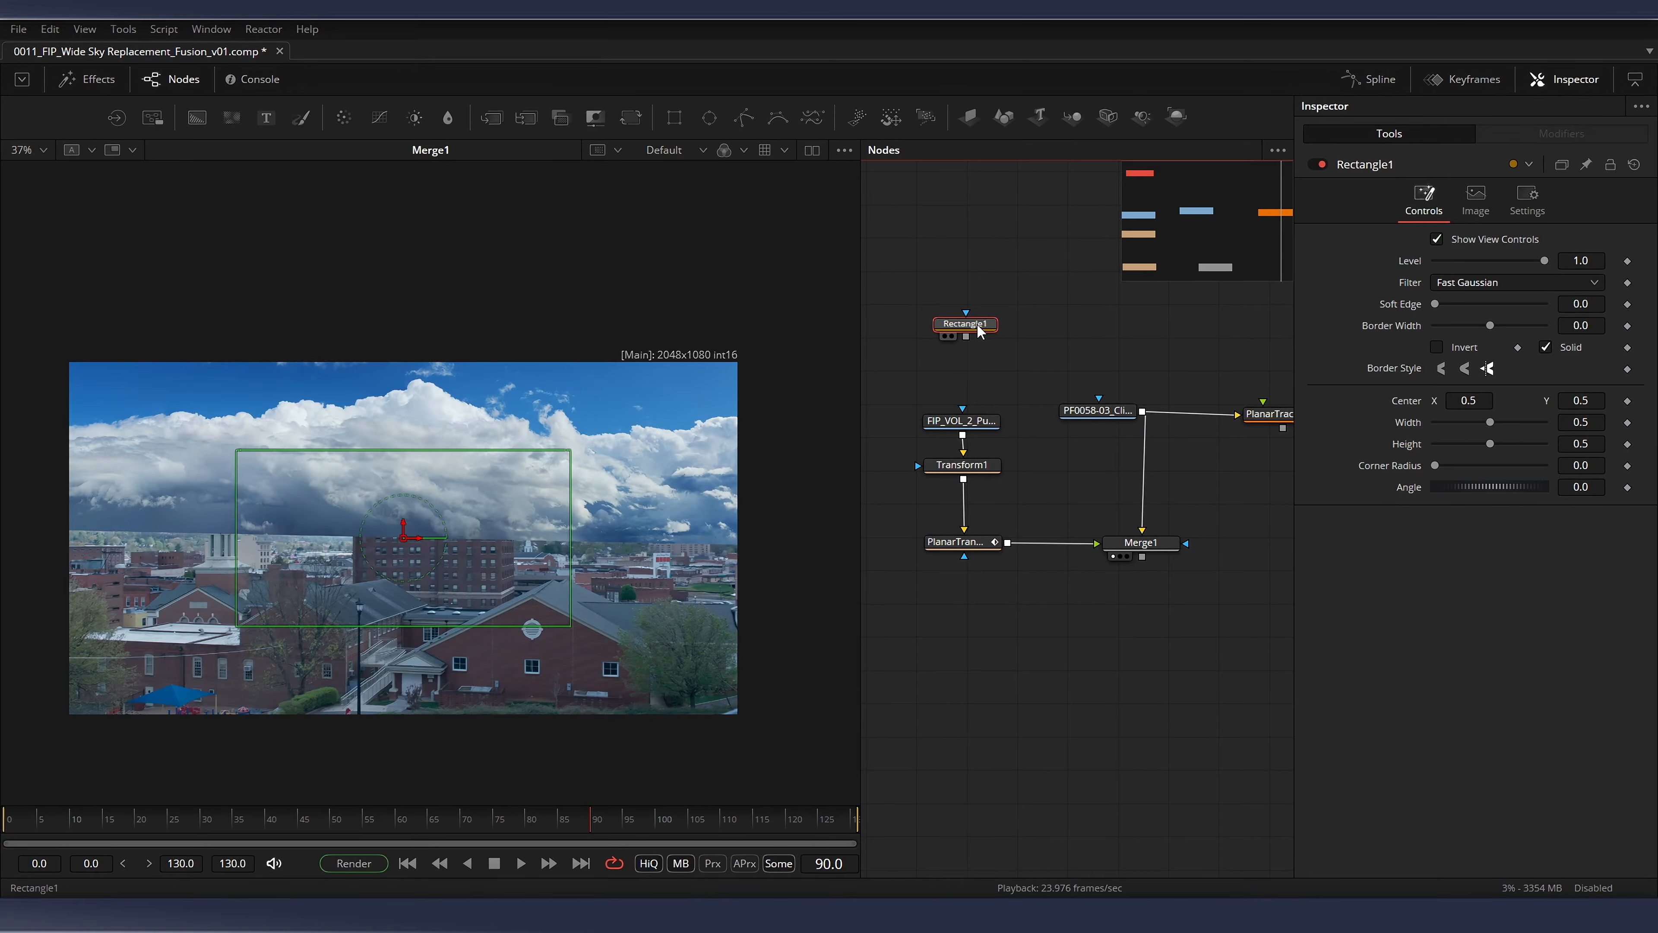
{"action": "left_click_drag", "start_coordinate": [966, 421], "coordinate": [967, 420]}
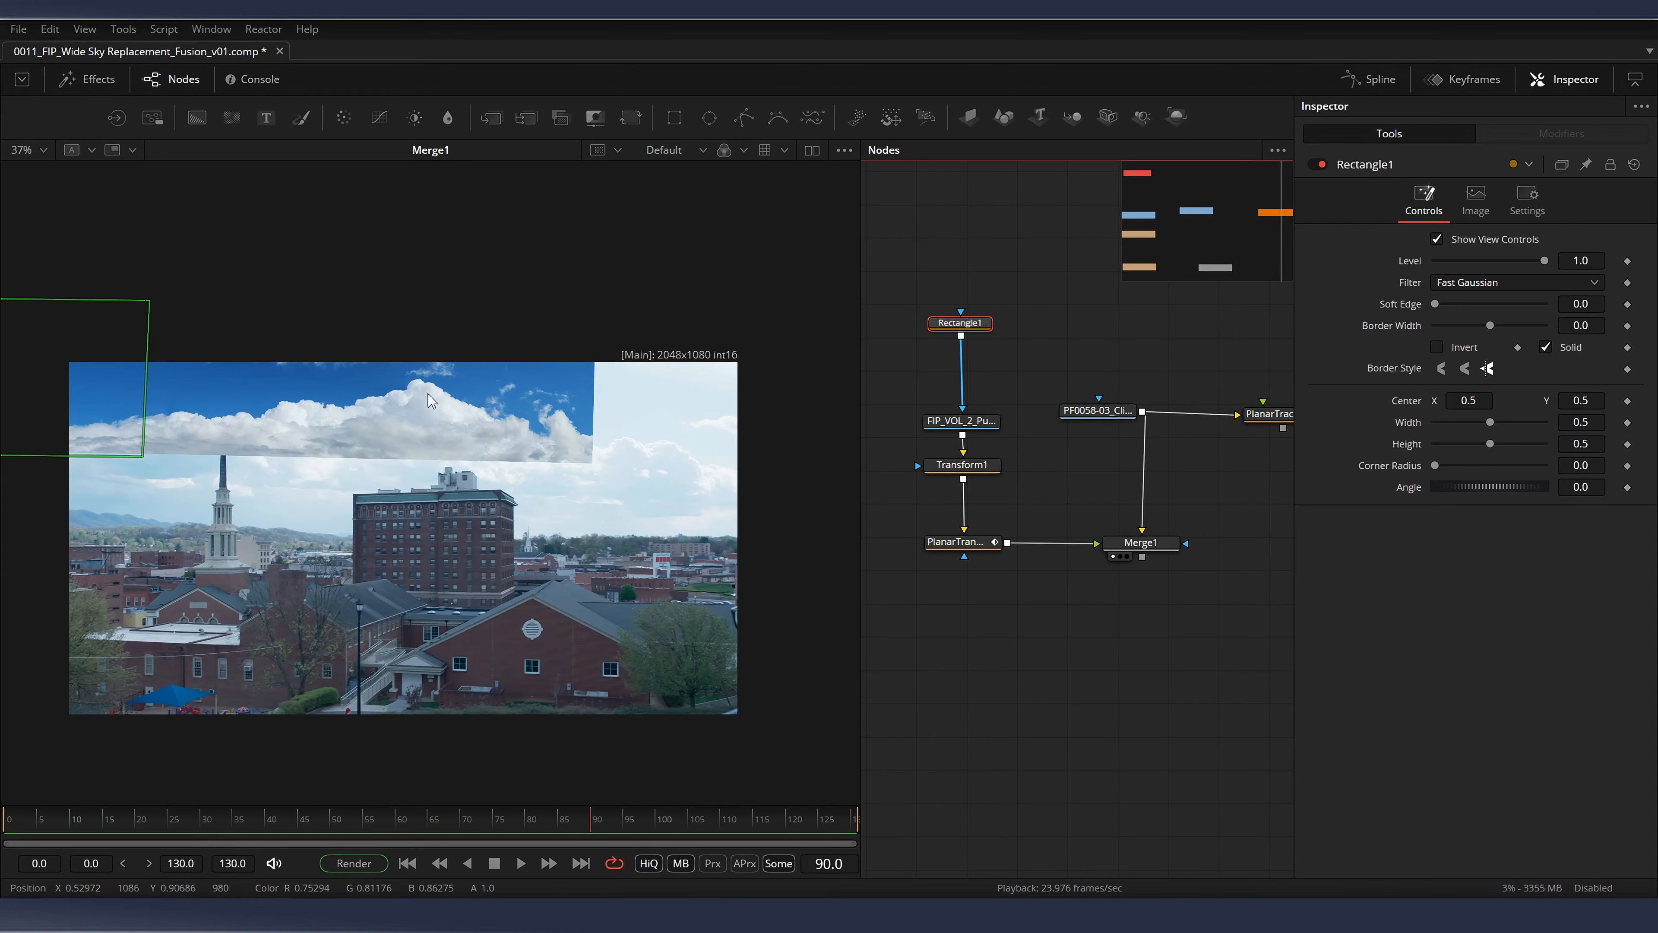
{"action": "left_click", "coordinate": [807, 153]}
{"action": "left_click_drag", "start_coordinate": [952, 425], "coordinate": [446, 493]}
{"action": "scroll", "coordinate": [479, 496], "scroll_direction": "down", "scroll_amount": 3}
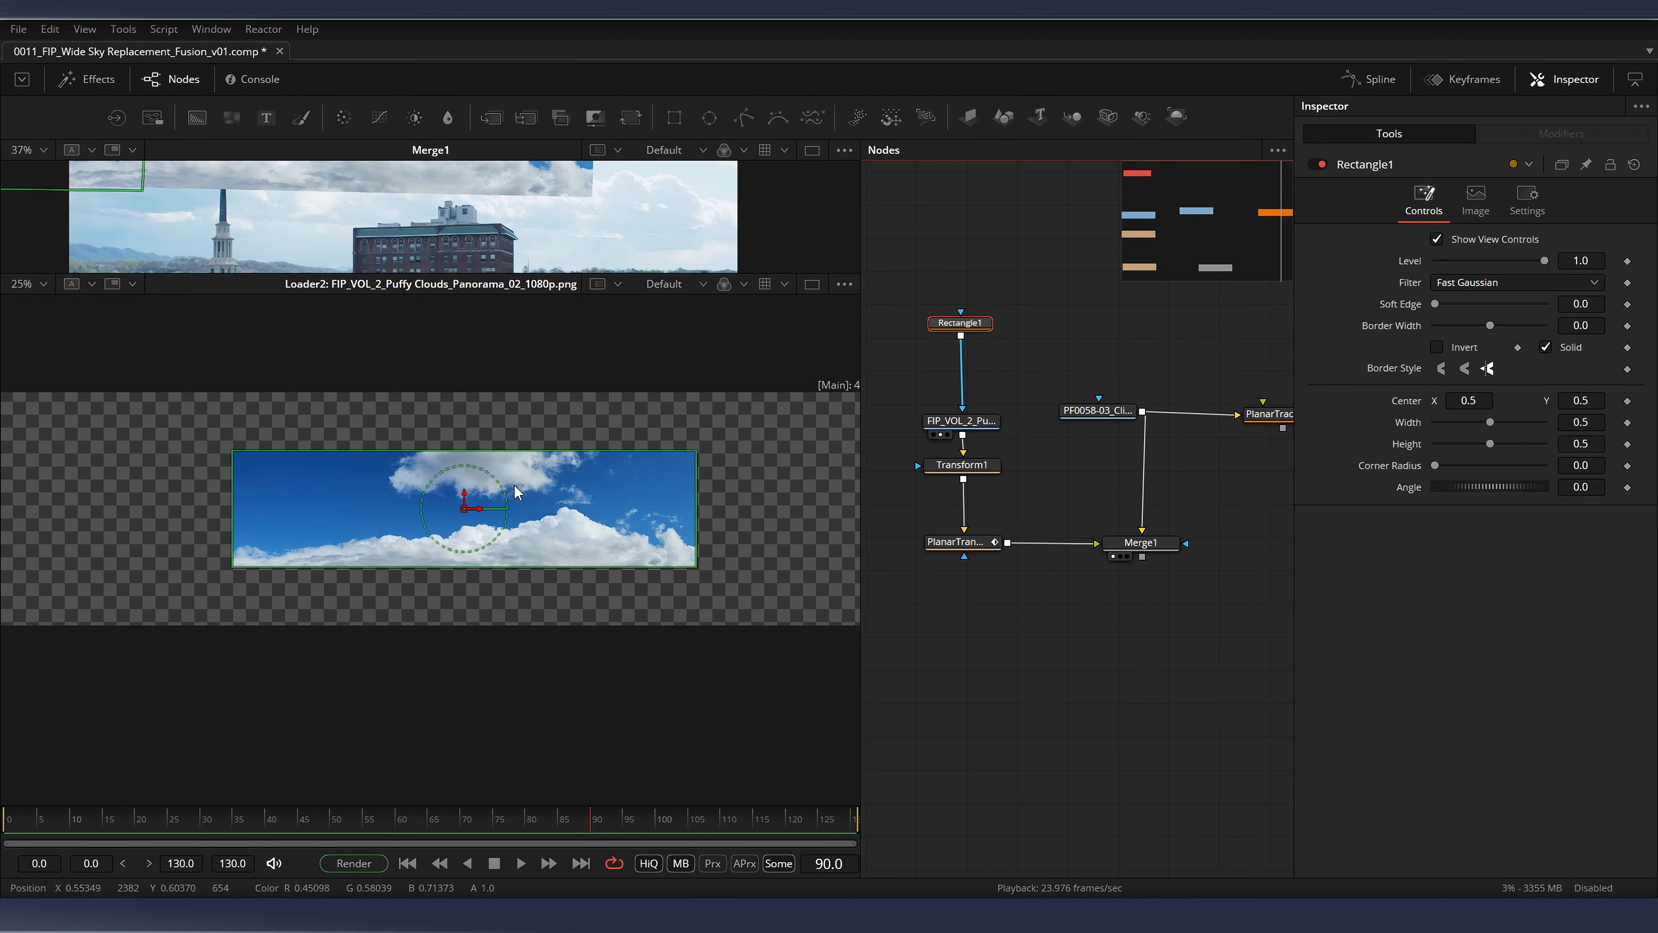
Reshape the rectangle mask to Width 1.176316, Height 1.400524 and Center Y 0.772251, and soften its edge to 0.0677
{"action": "scroll", "coordinate": [518, 492], "scroll_direction": "down", "scroll_amount": 2}
{"action": "left_click_drag", "start_coordinate": [643, 500], "coordinate": [863, 497]}
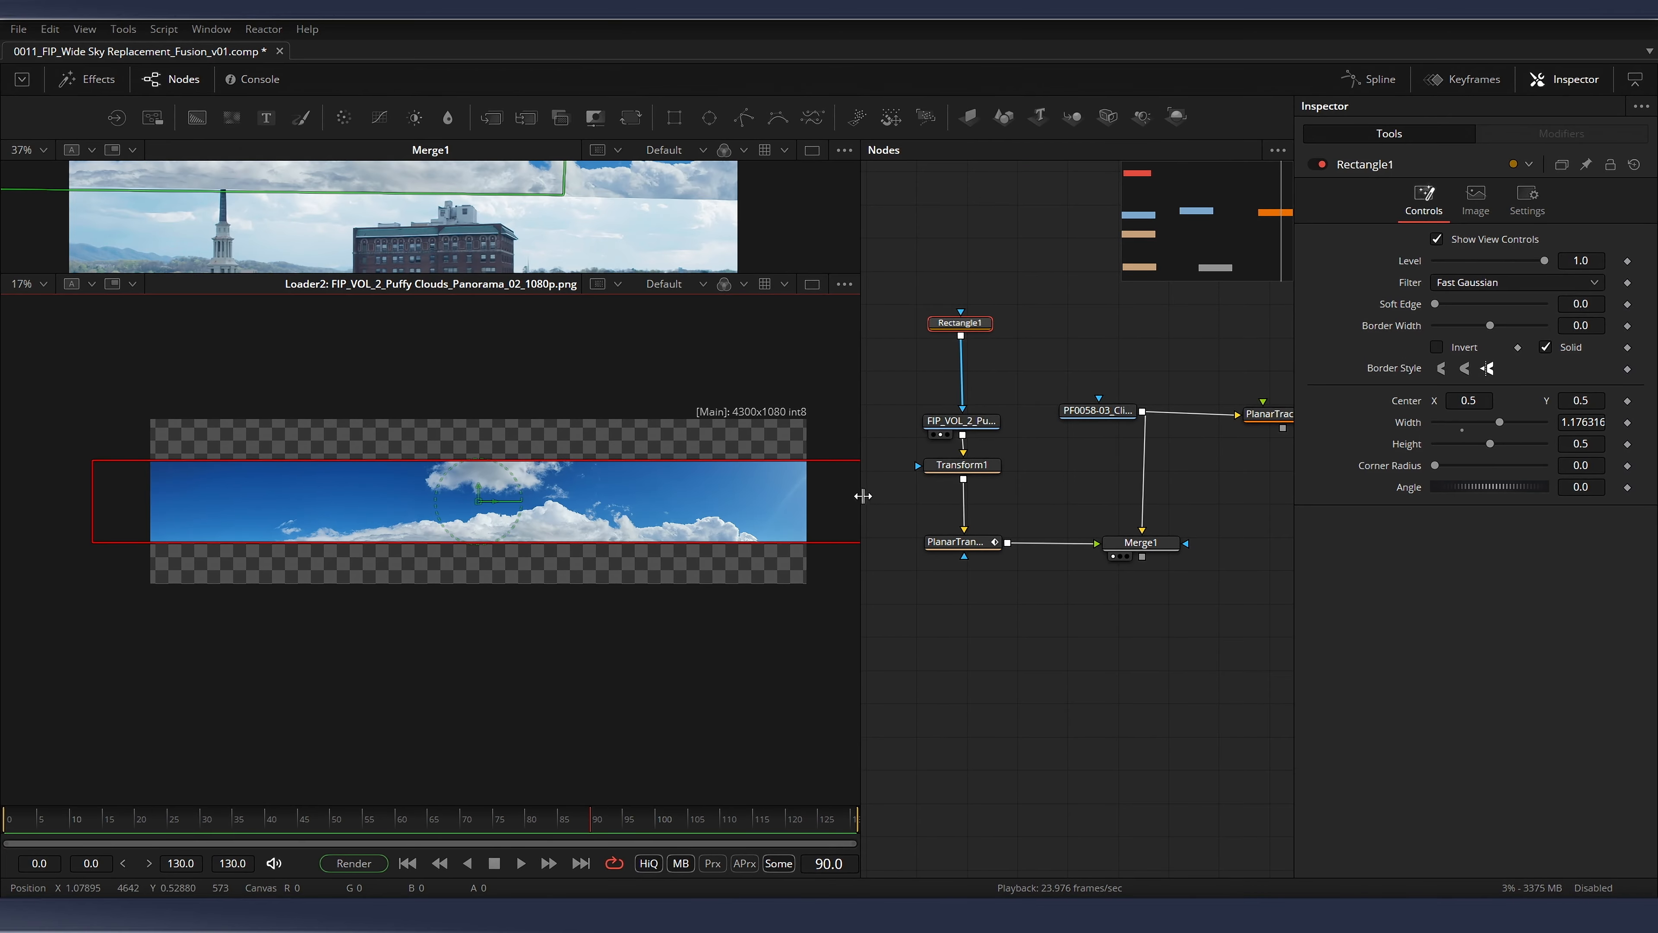
{"action": "left_click_drag", "start_coordinate": [565, 460], "coordinate": [563, 386]}
{"action": "left_click_drag", "start_coordinate": [479, 496], "coordinate": [481, 451]}
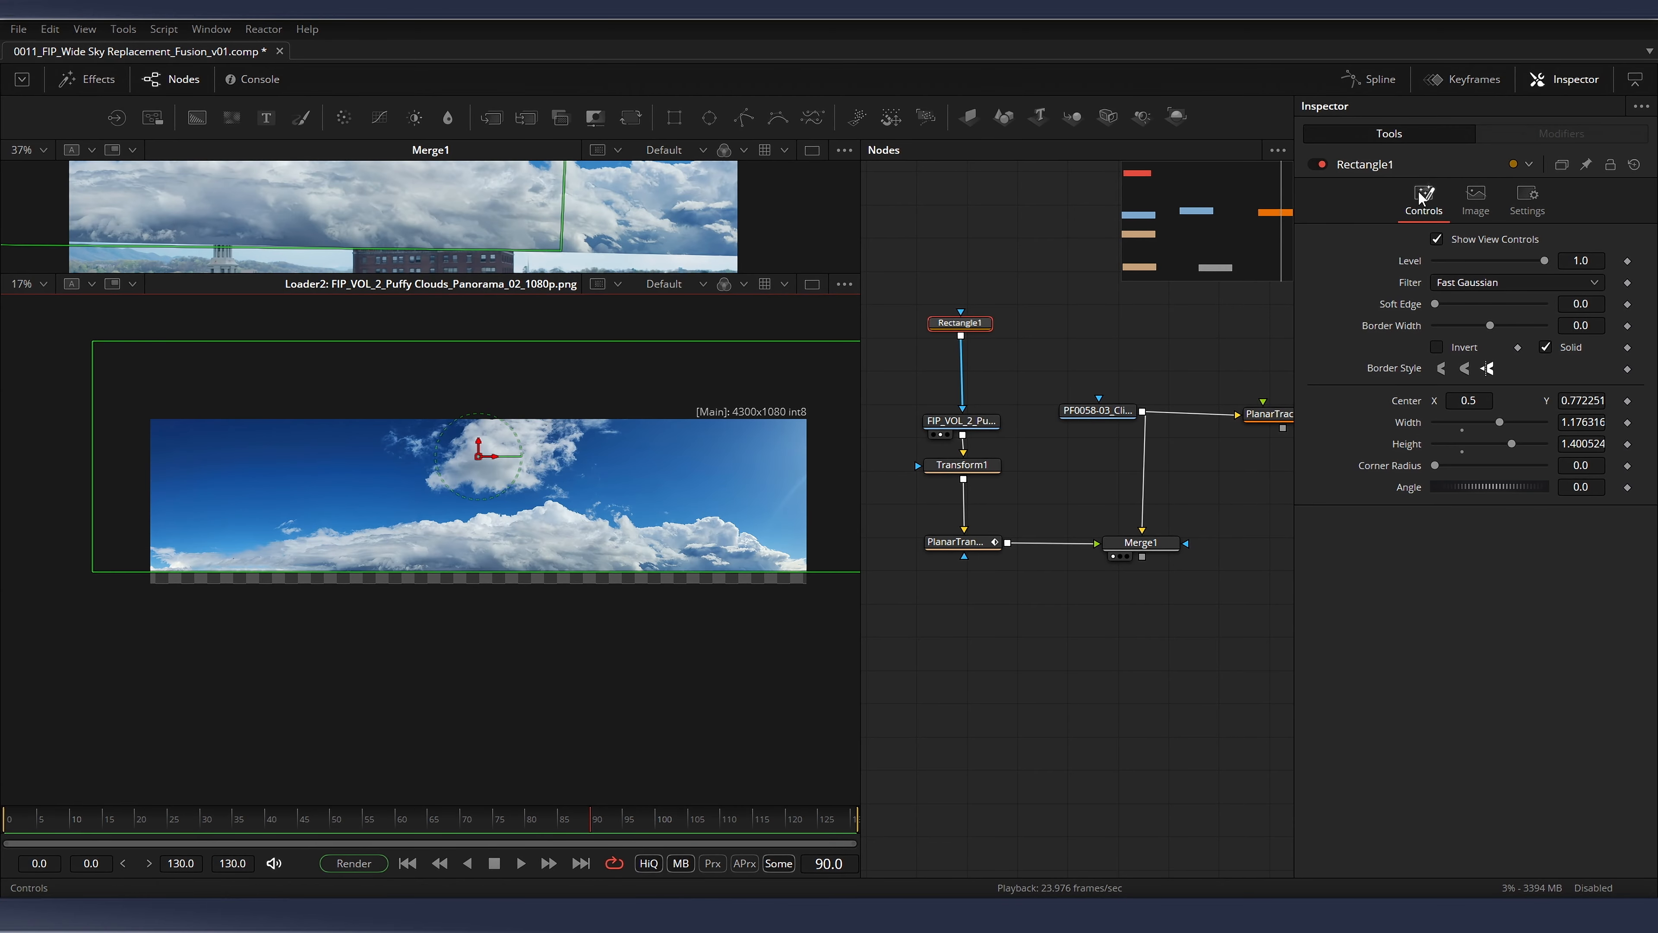
{"action": "left_click_drag", "start_coordinate": [1436, 305], "coordinate": [1466, 305]}
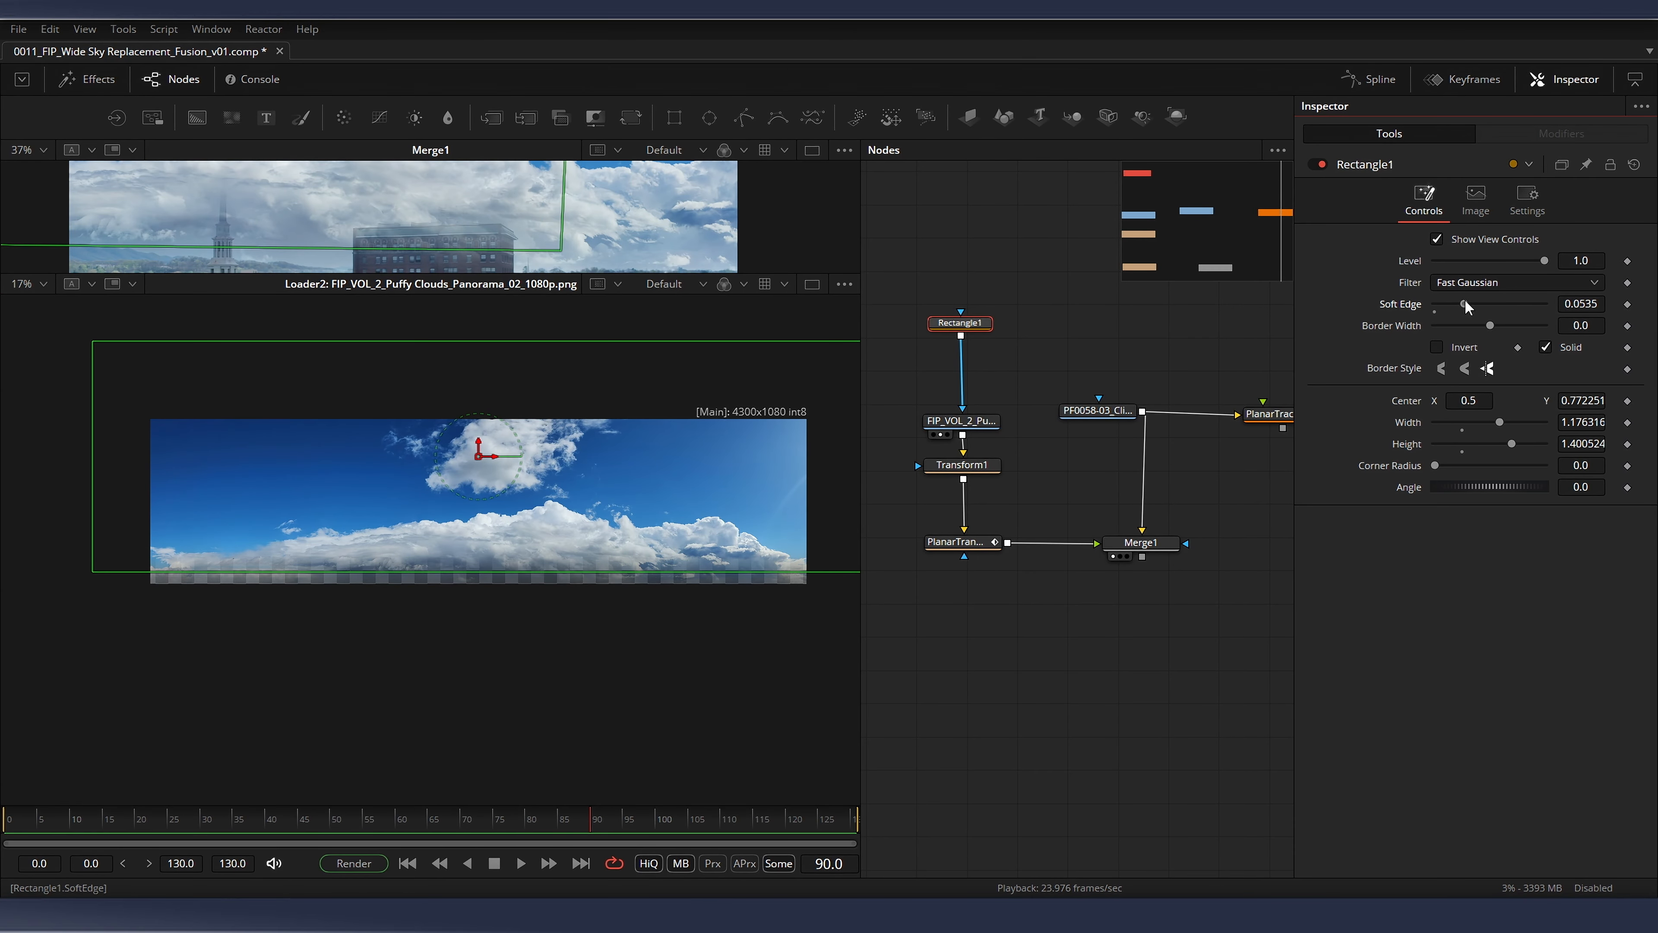
{"action": "scroll", "coordinate": [522, 550], "scroll_direction": "up", "scroll_amount": 3}
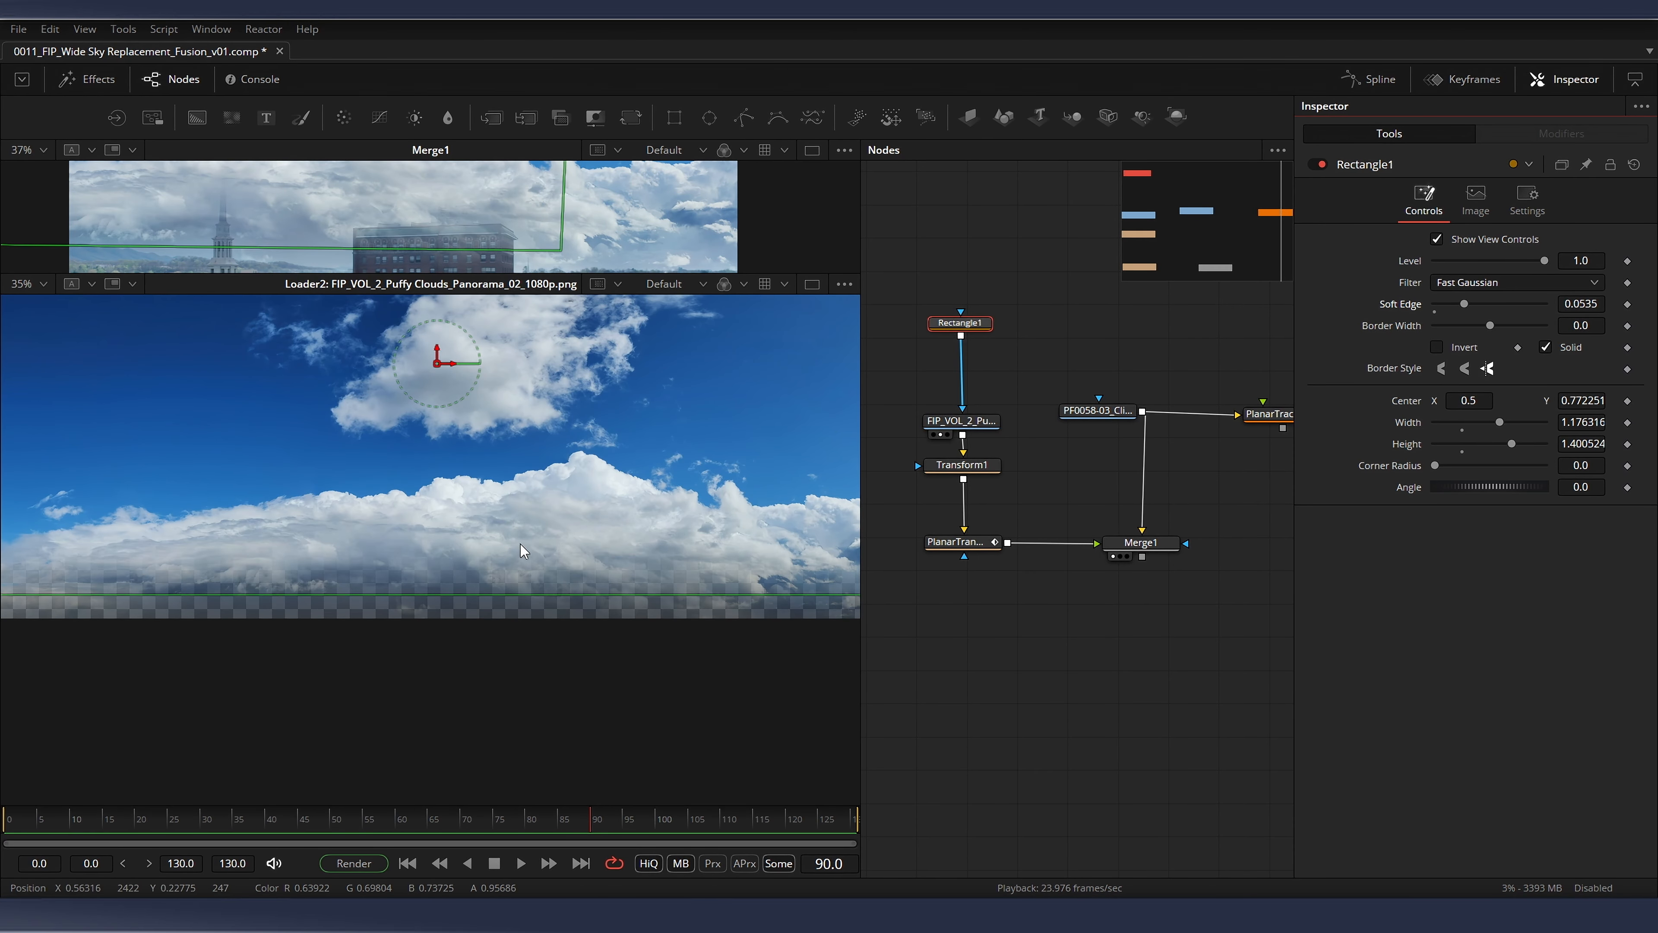
{"action": "left_click_drag", "start_coordinate": [1464, 305], "coordinate": [1478, 305]}
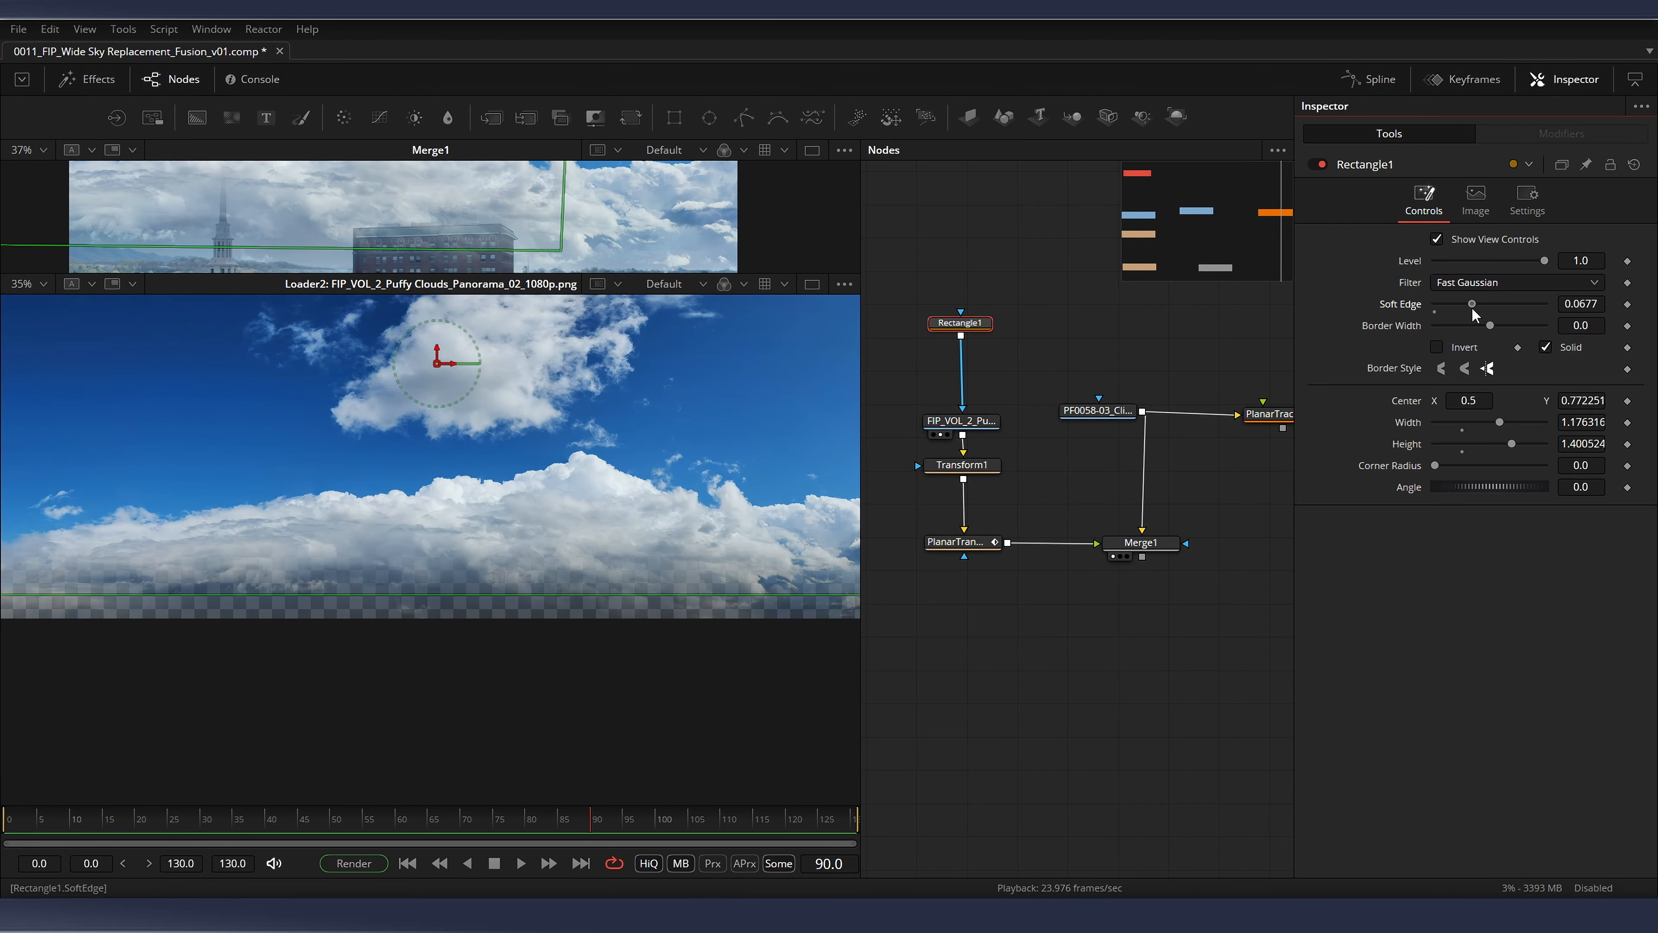
Show the Merge output in the second viewer and scrub to the last frame, inspecting the sky's blend at the horizon
{"action": "left_click_drag", "start_coordinate": [1027, 427], "coordinate": [1030, 398]}
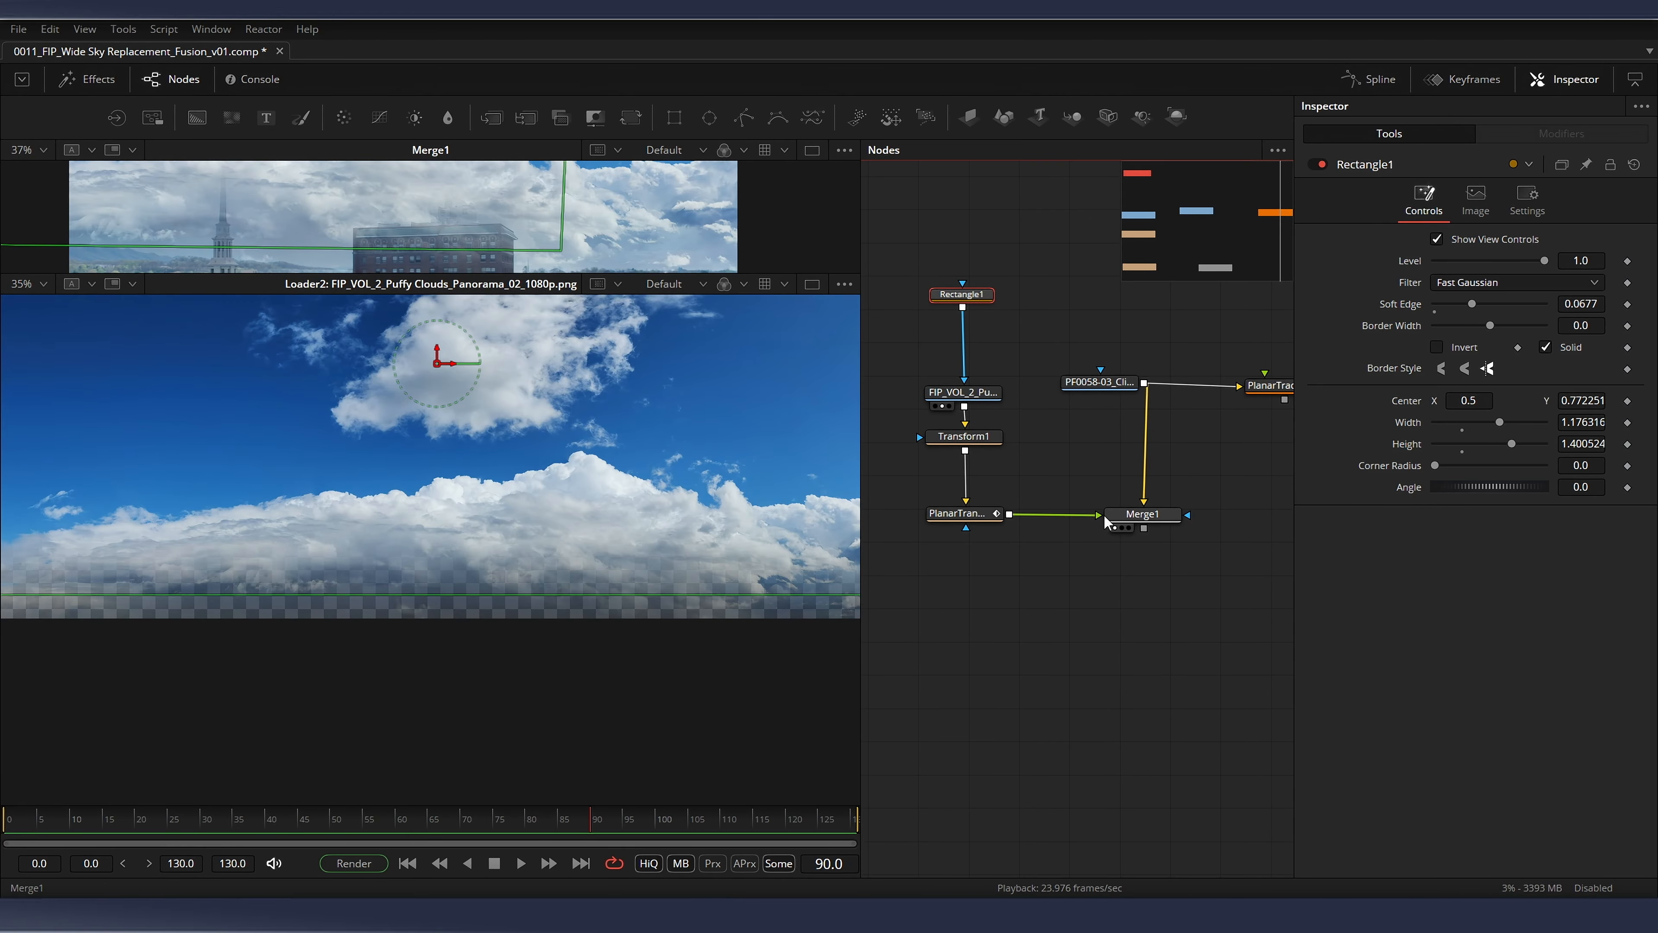
{"action": "key", "text": "2"}
{"action": "scroll", "coordinate": [397, 458], "scroll_direction": "up", "scroll_amount": 4}
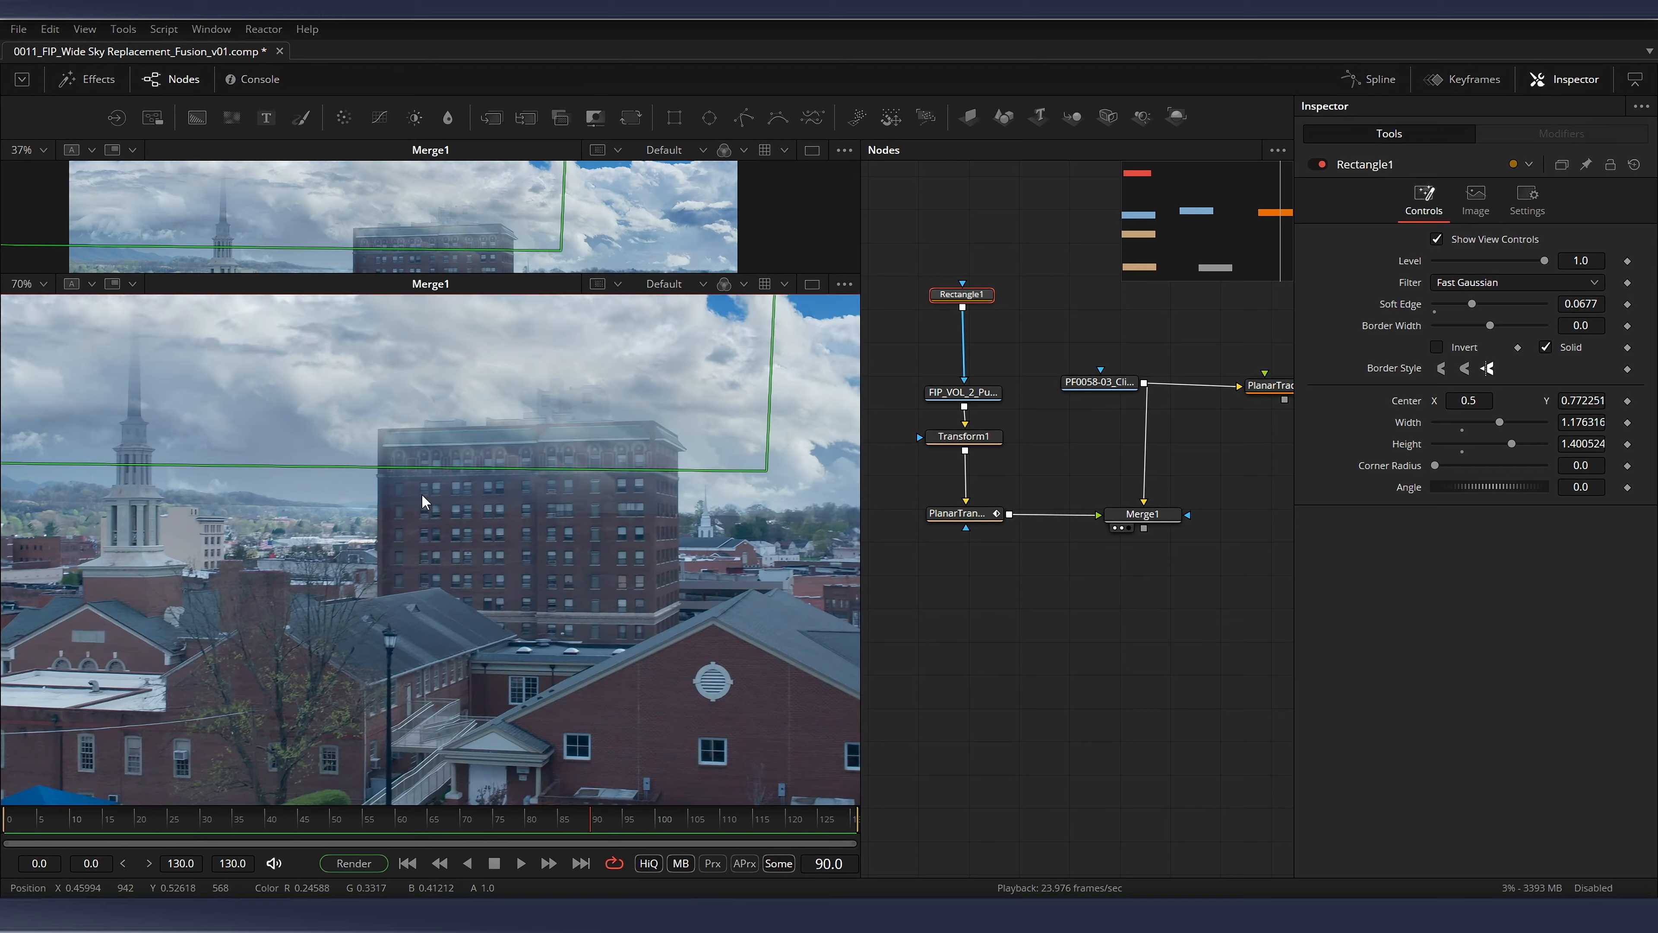
{"action": "left_click_drag", "start_coordinate": [67, 827], "coordinate": [160, 820]}
{"action": "scroll", "coordinate": [320, 522], "scroll_direction": "up", "scroll_amount": 2}
{"action": "scroll", "coordinate": [319, 528], "scroll_direction": "down", "scroll_amount": 2}
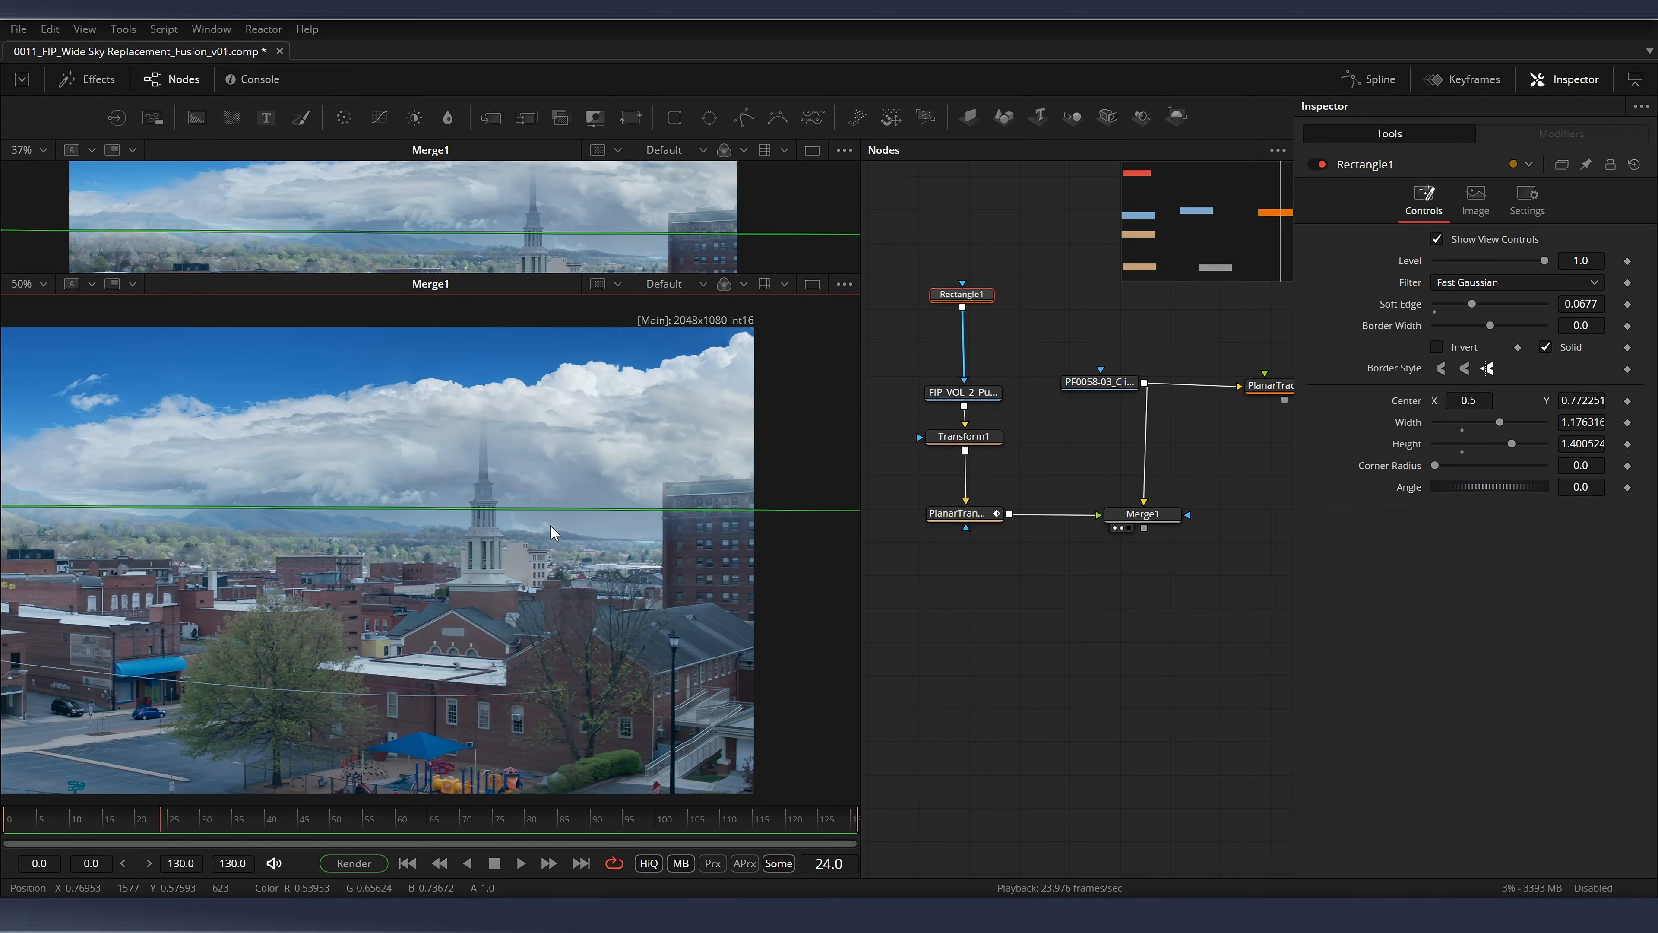
{"action": "scroll", "coordinate": [550, 532], "scroll_direction": "down", "scroll_amount": 2}
{"action": "left_click", "coordinate": [537, 821]}
{"action": "left_click_drag", "start_coordinate": [566, 822], "coordinate": [855, 810]}
{"action": "scroll", "coordinate": [636, 552], "scroll_direction": "up", "scroll_amount": 4}
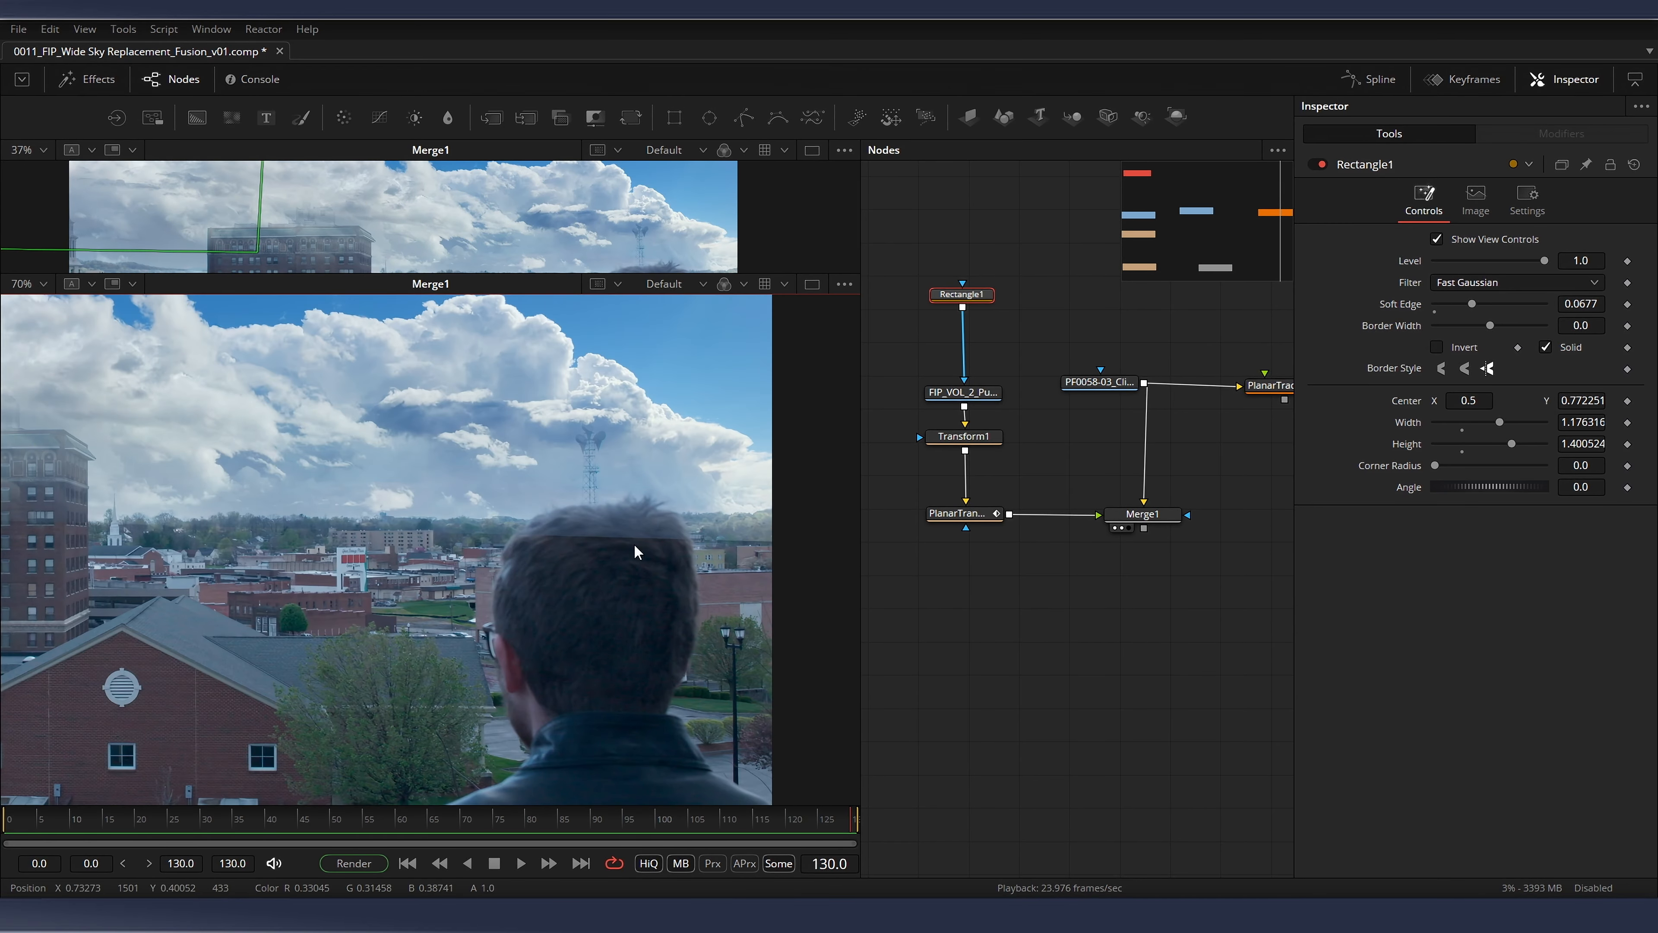
Refine the rectangle mask against the horizon with Center Y 0.744709 and Soft Edge 0.0172, enlarging the first viewer for placement
{"action": "left_click_drag", "start_coordinate": [955, 424], "coordinate": [969, 443]}
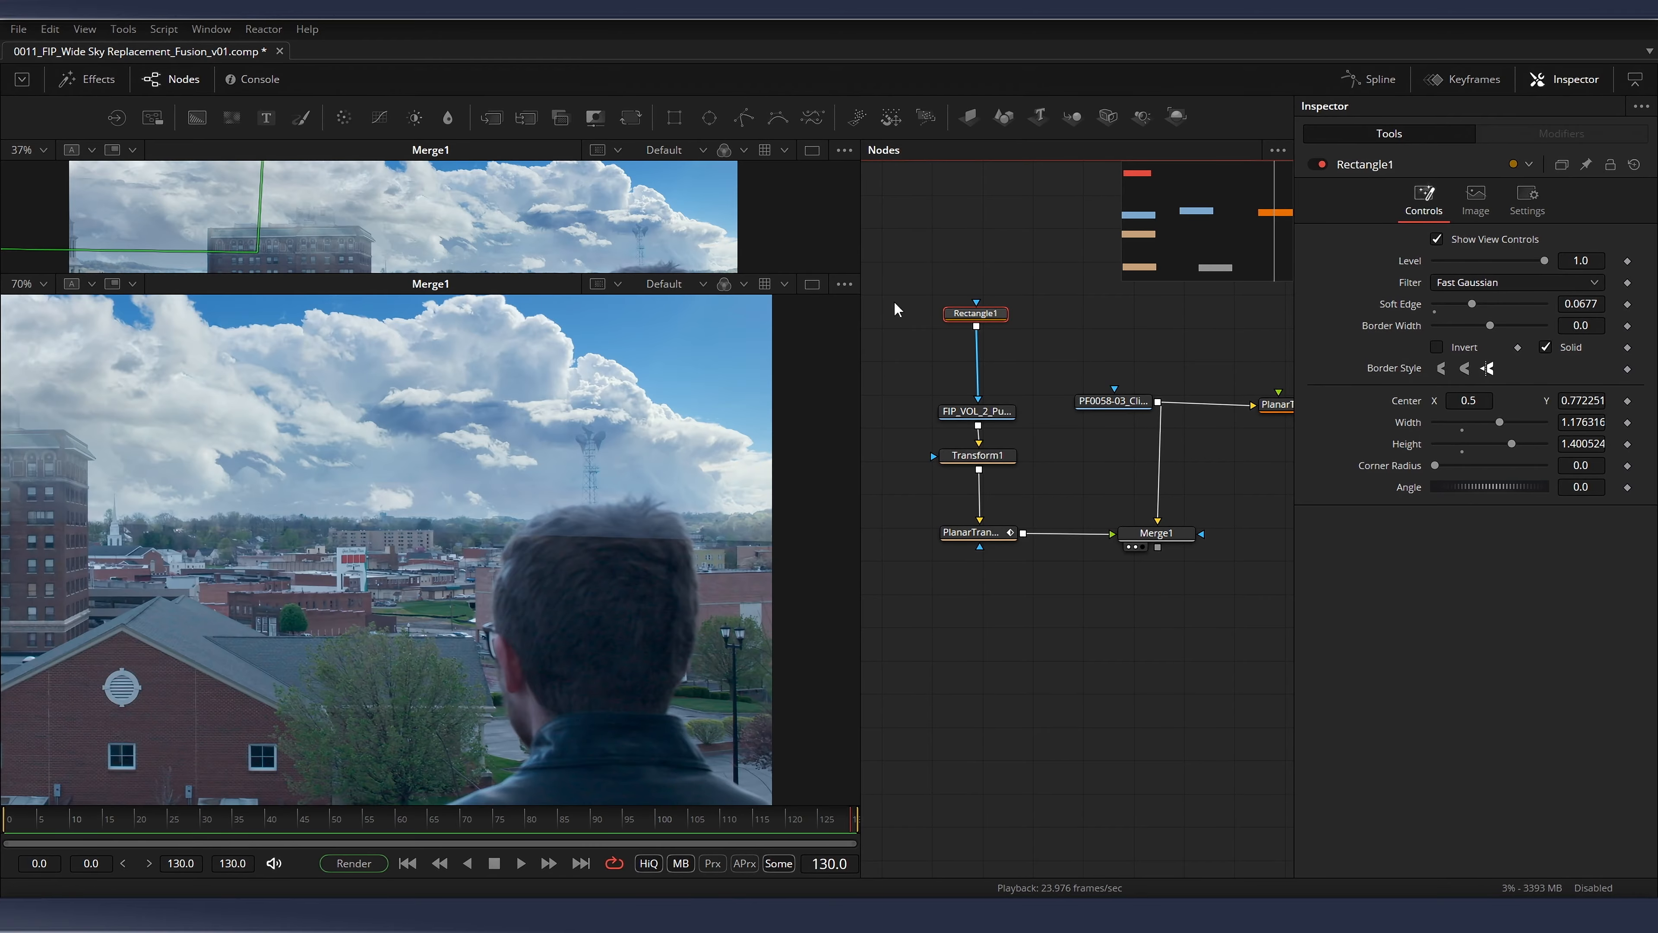
{"action": "left_click_drag", "start_coordinate": [669, 273], "coordinate": [653, 473]}
{"action": "scroll", "coordinate": [579, 392], "scroll_direction": "down", "scroll_amount": 3}
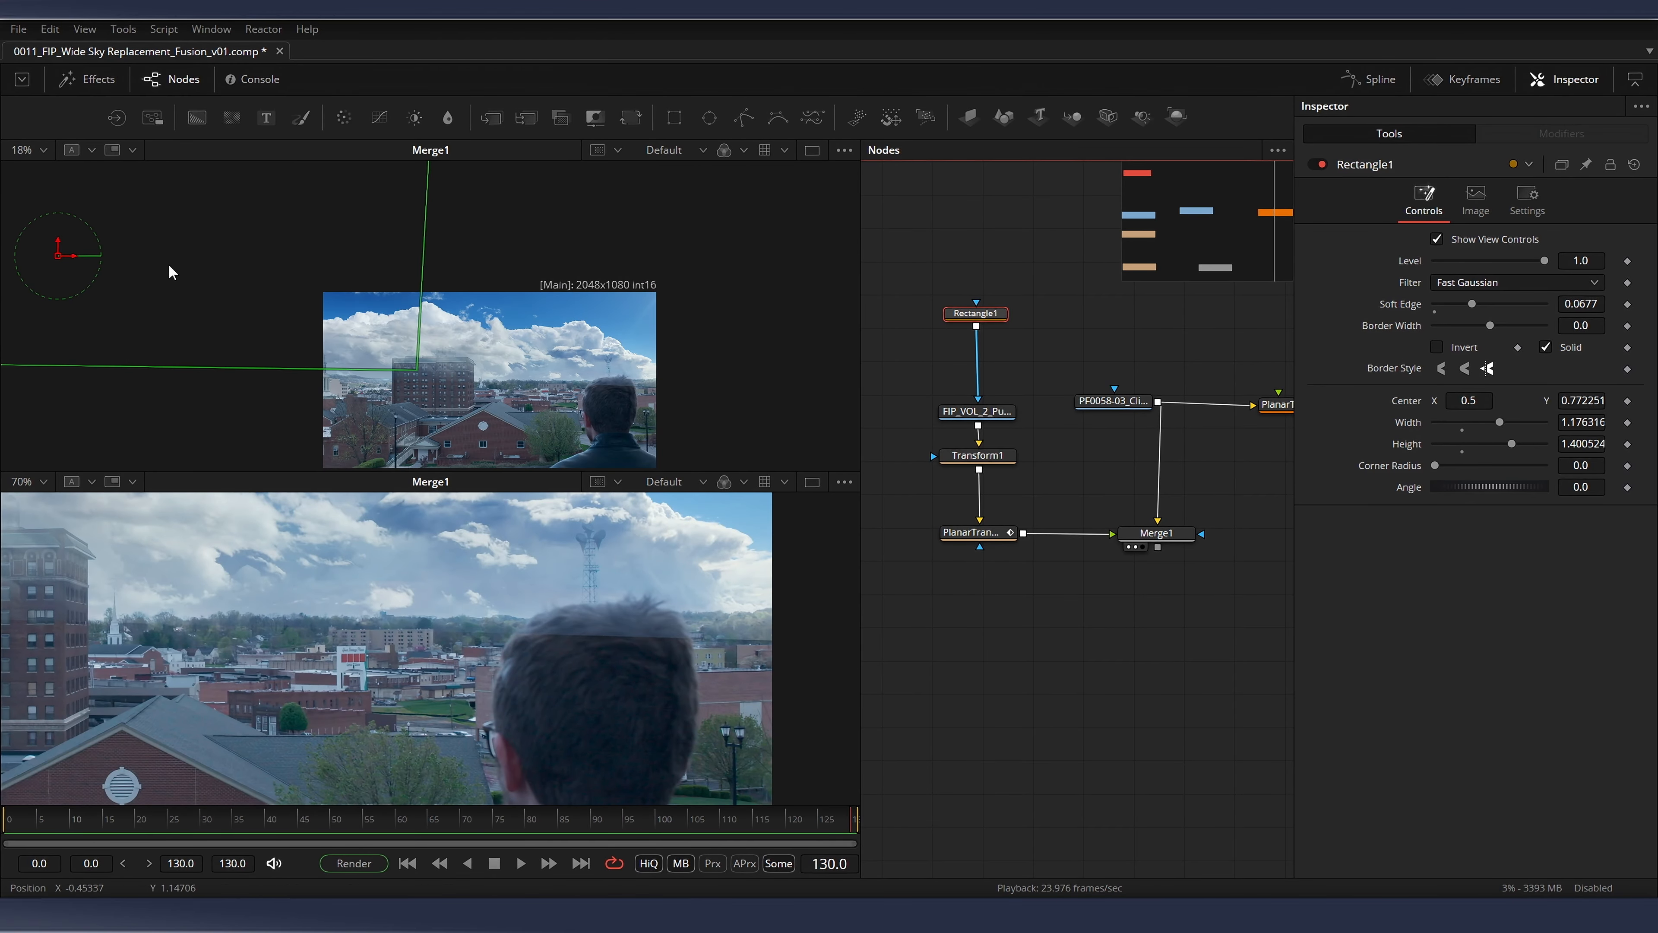
{"action": "left_click_drag", "start_coordinate": [61, 245], "coordinate": [64, 234]}
{"action": "left_click_drag", "start_coordinate": [1575, 303], "coordinate": [1535, 303]}
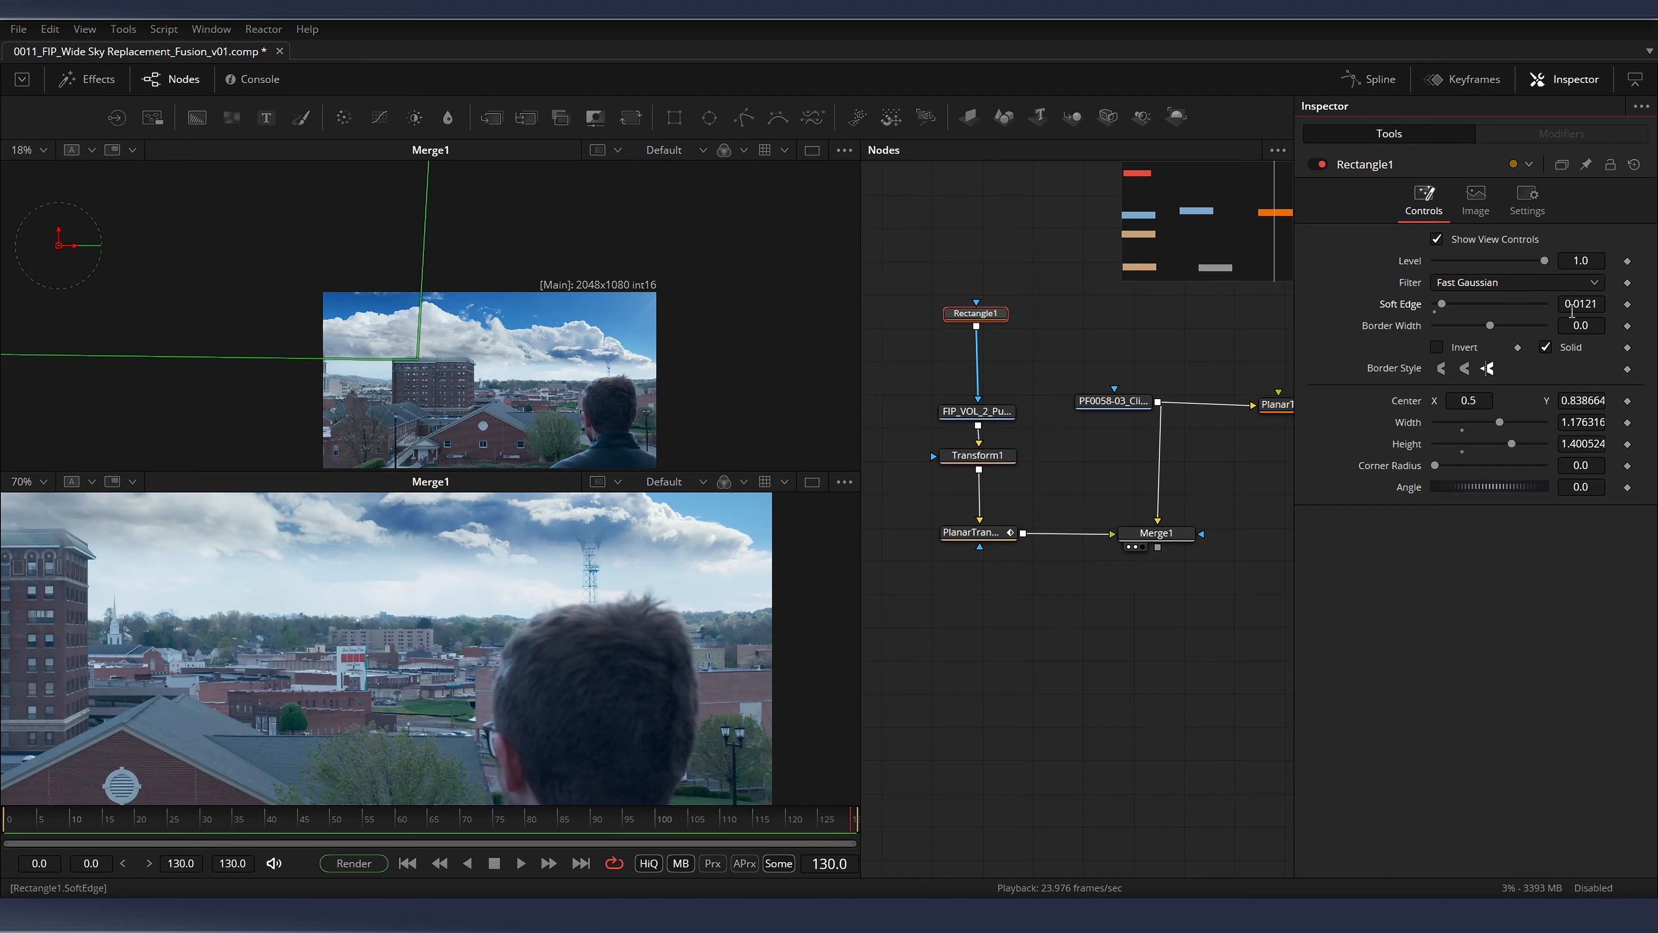
{"action": "left_click_drag", "start_coordinate": [65, 243], "coordinate": [57, 251]}
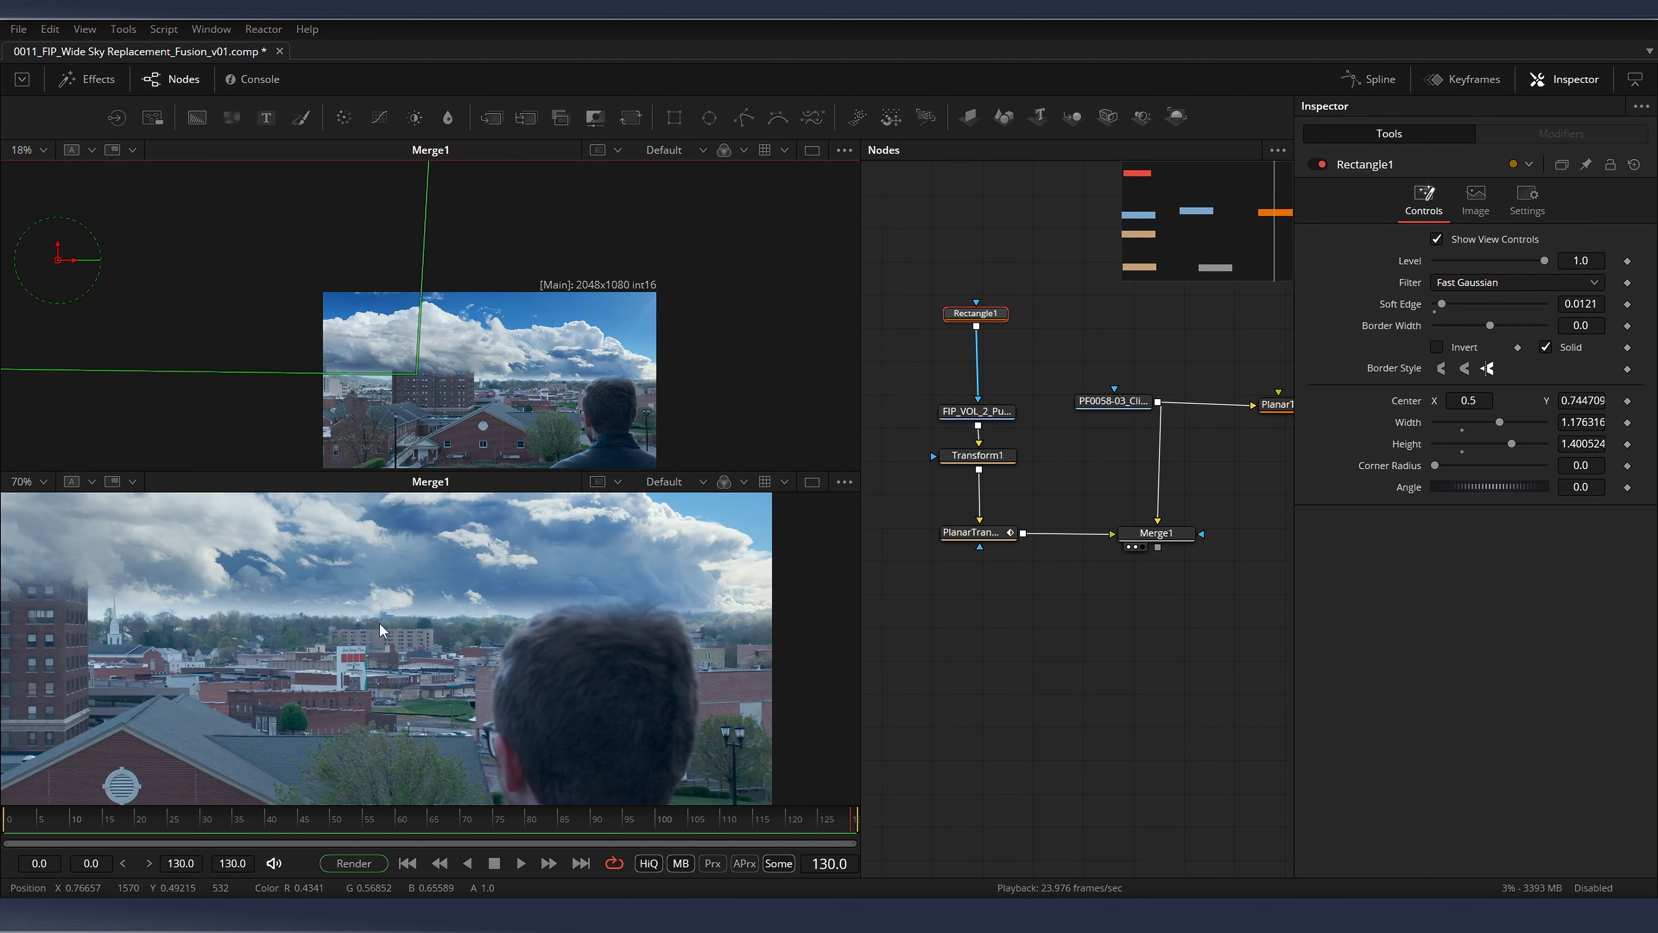
{"action": "left_click_drag", "start_coordinate": [1583, 305], "coordinate": [1597, 305]}
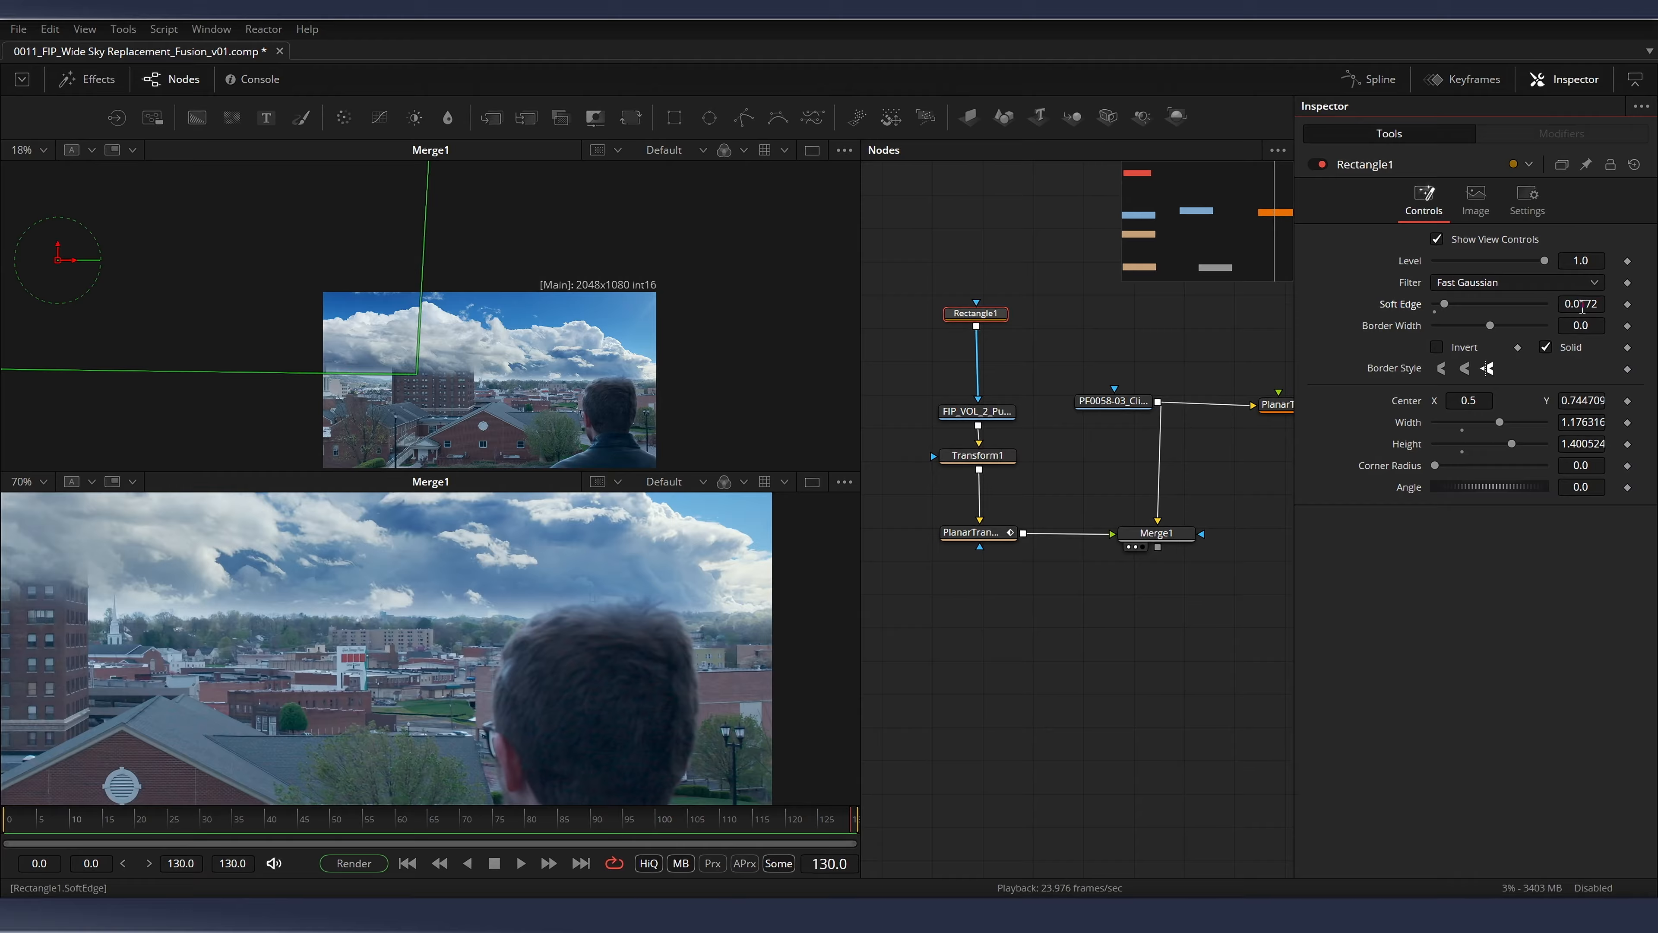
Play back the composite with the softened sky mask and save the composition
{"action": "scroll", "coordinate": [530, 602], "scroll_direction": "down", "scroll_amount": 3}
{"action": "left_click_drag", "start_coordinate": [241, 586], "coordinate": [385, 587]}
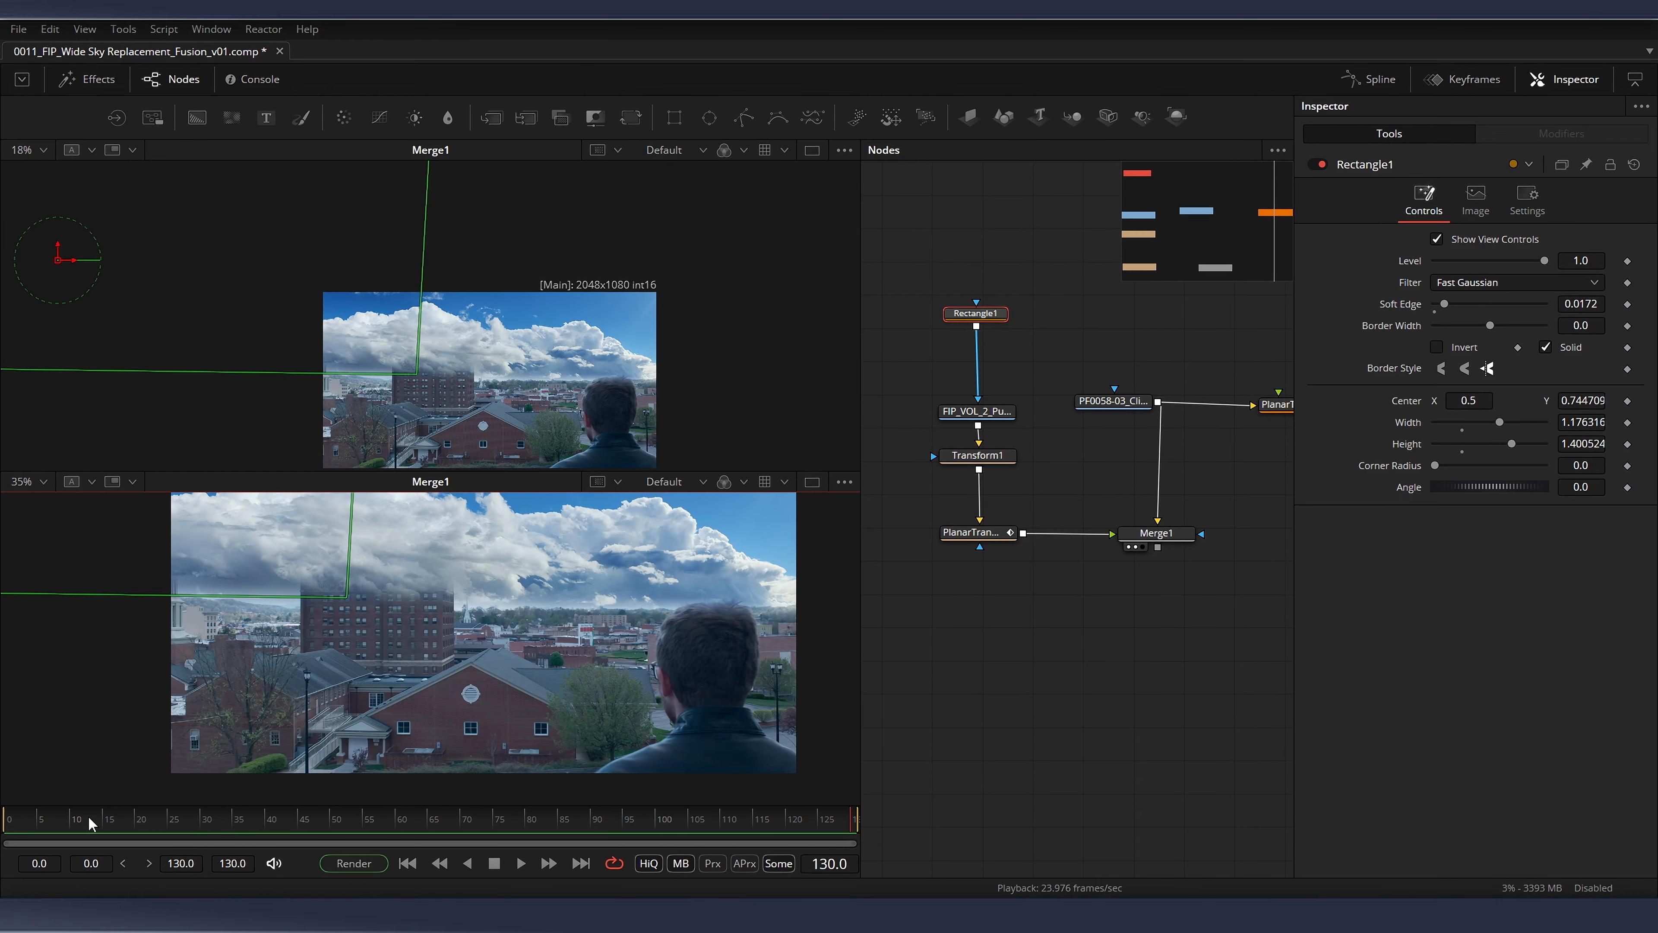
{"action": "key", "text": "space"}
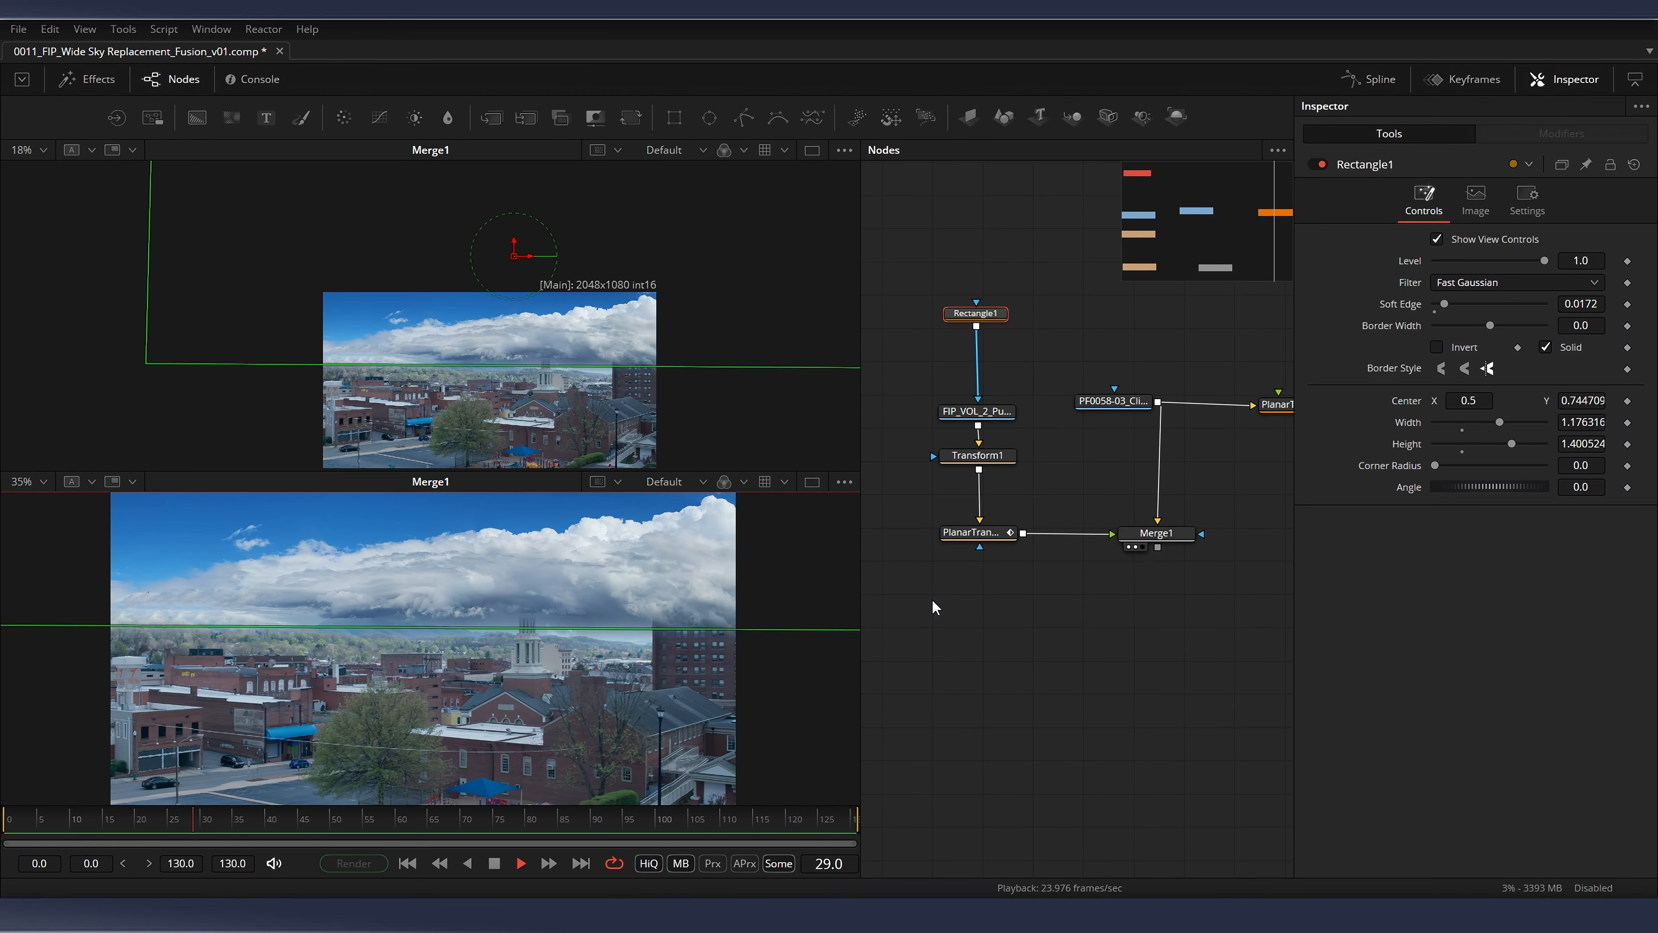
{"action": "left_click", "coordinate": [1039, 604]}
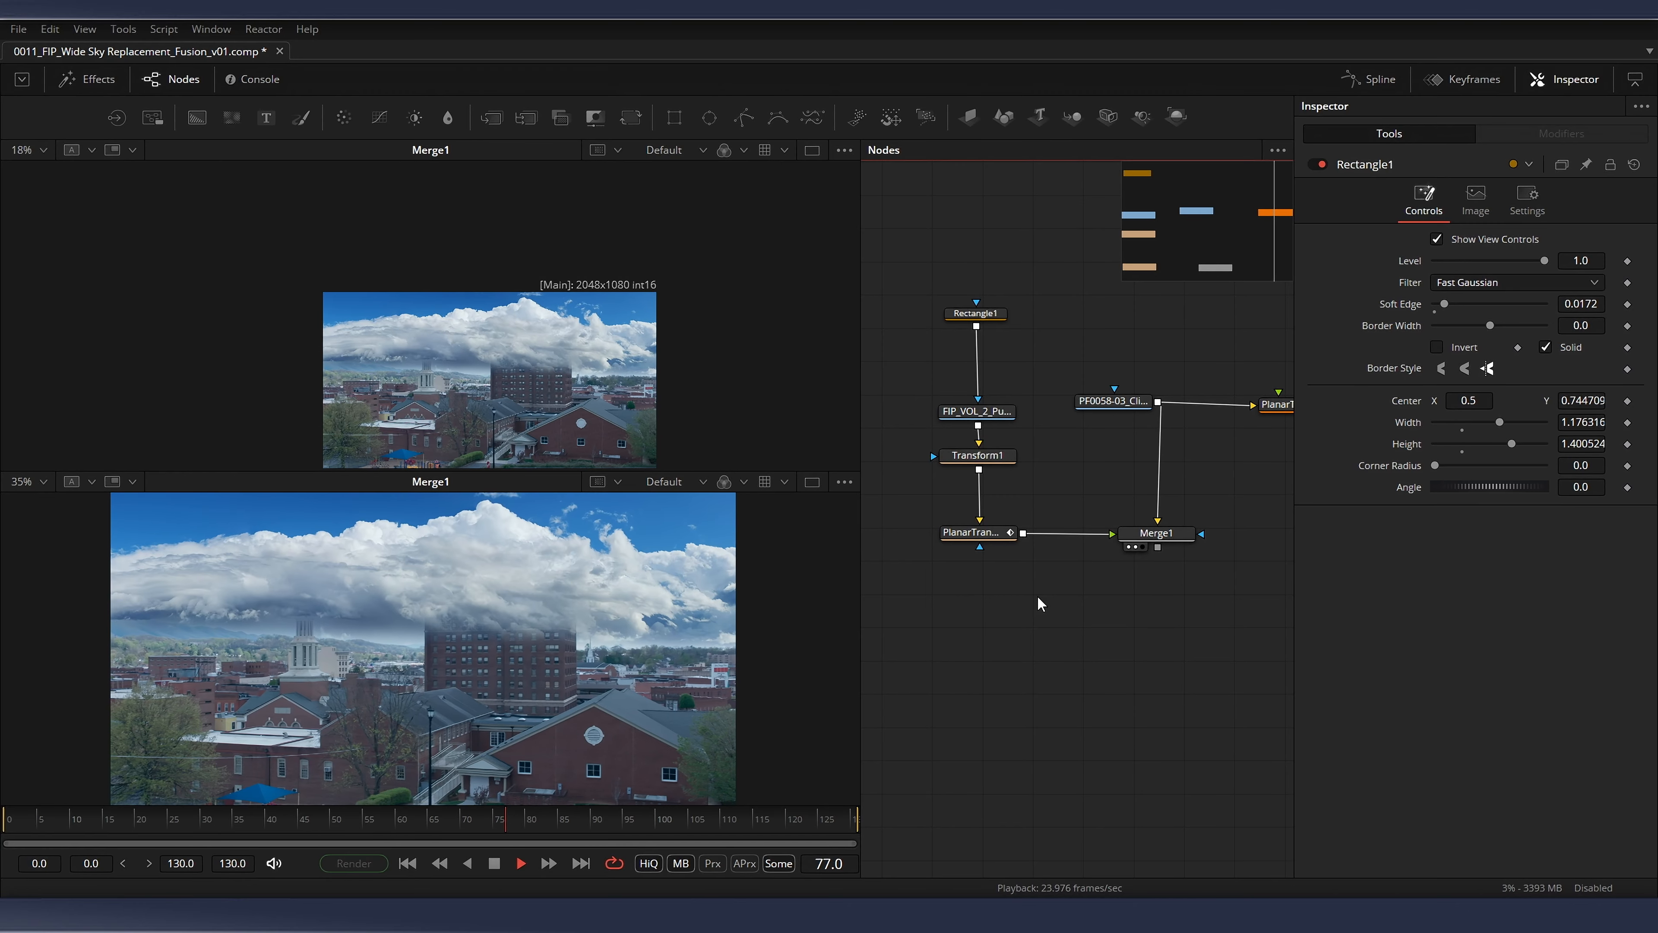
{"action": "key", "text": "ctrl+s"}
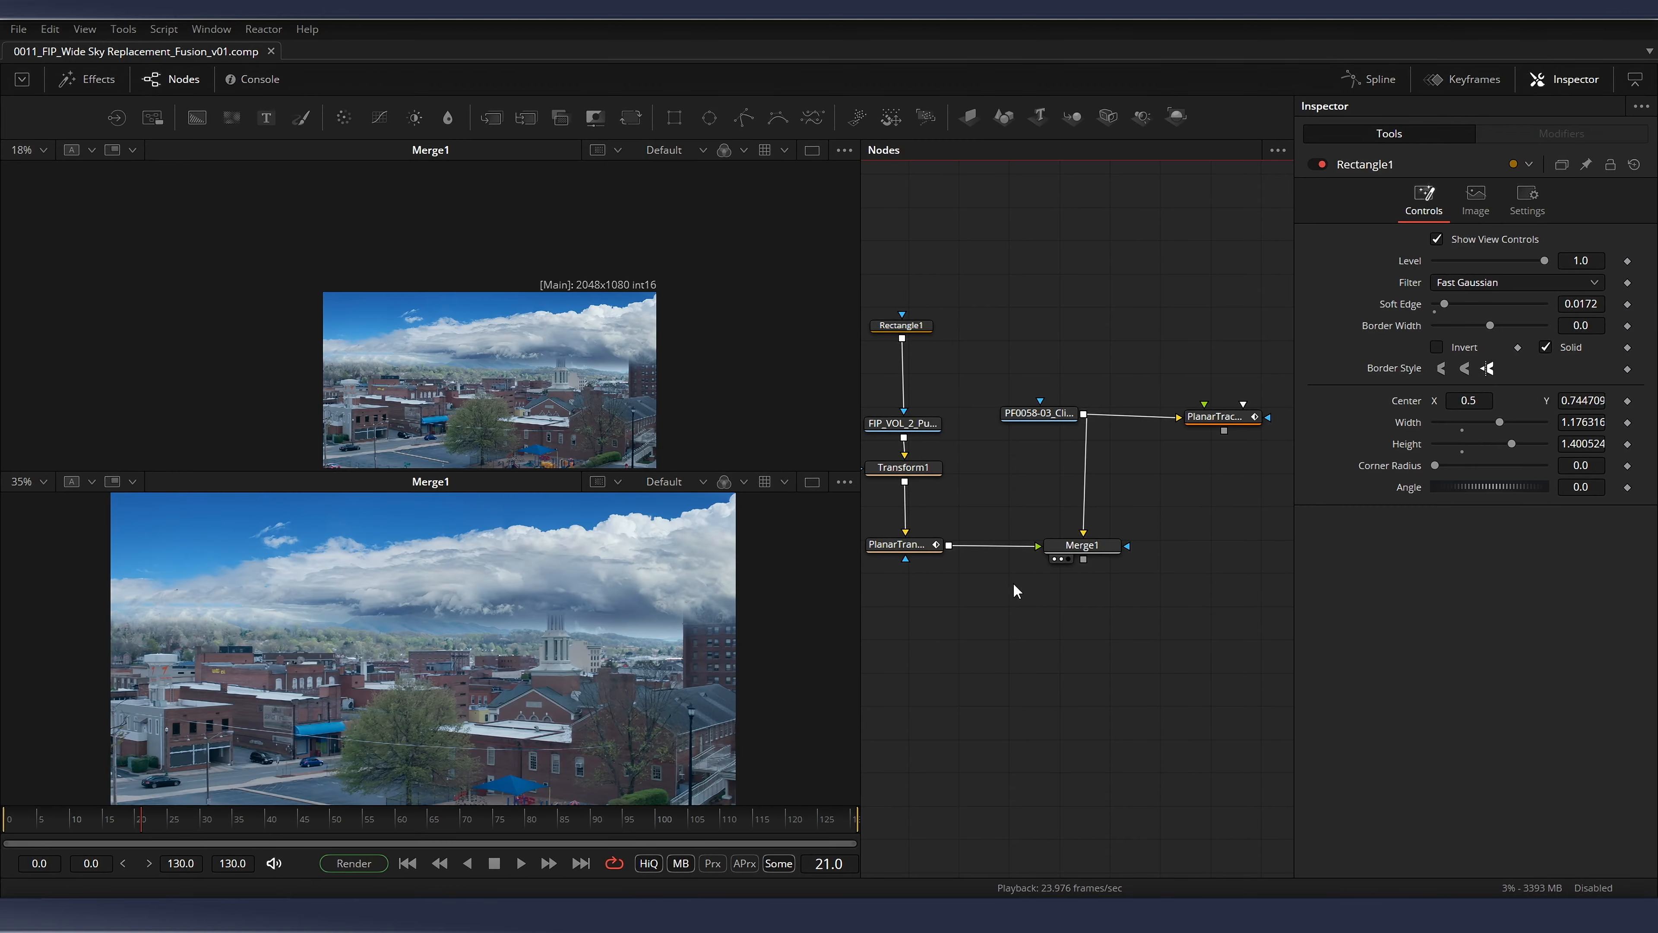
Scrub through the shot to examine where the sky overlaps the steeple, the tall building and the man's head
{"action": "left_click_drag", "start_coordinate": [1014, 585], "coordinate": [961, 592]}
{"action": "left_click_drag", "start_coordinate": [158, 823], "coordinate": [122, 817]}
{"action": "left_click_drag", "start_coordinate": [272, 805], "coordinate": [354, 810]}
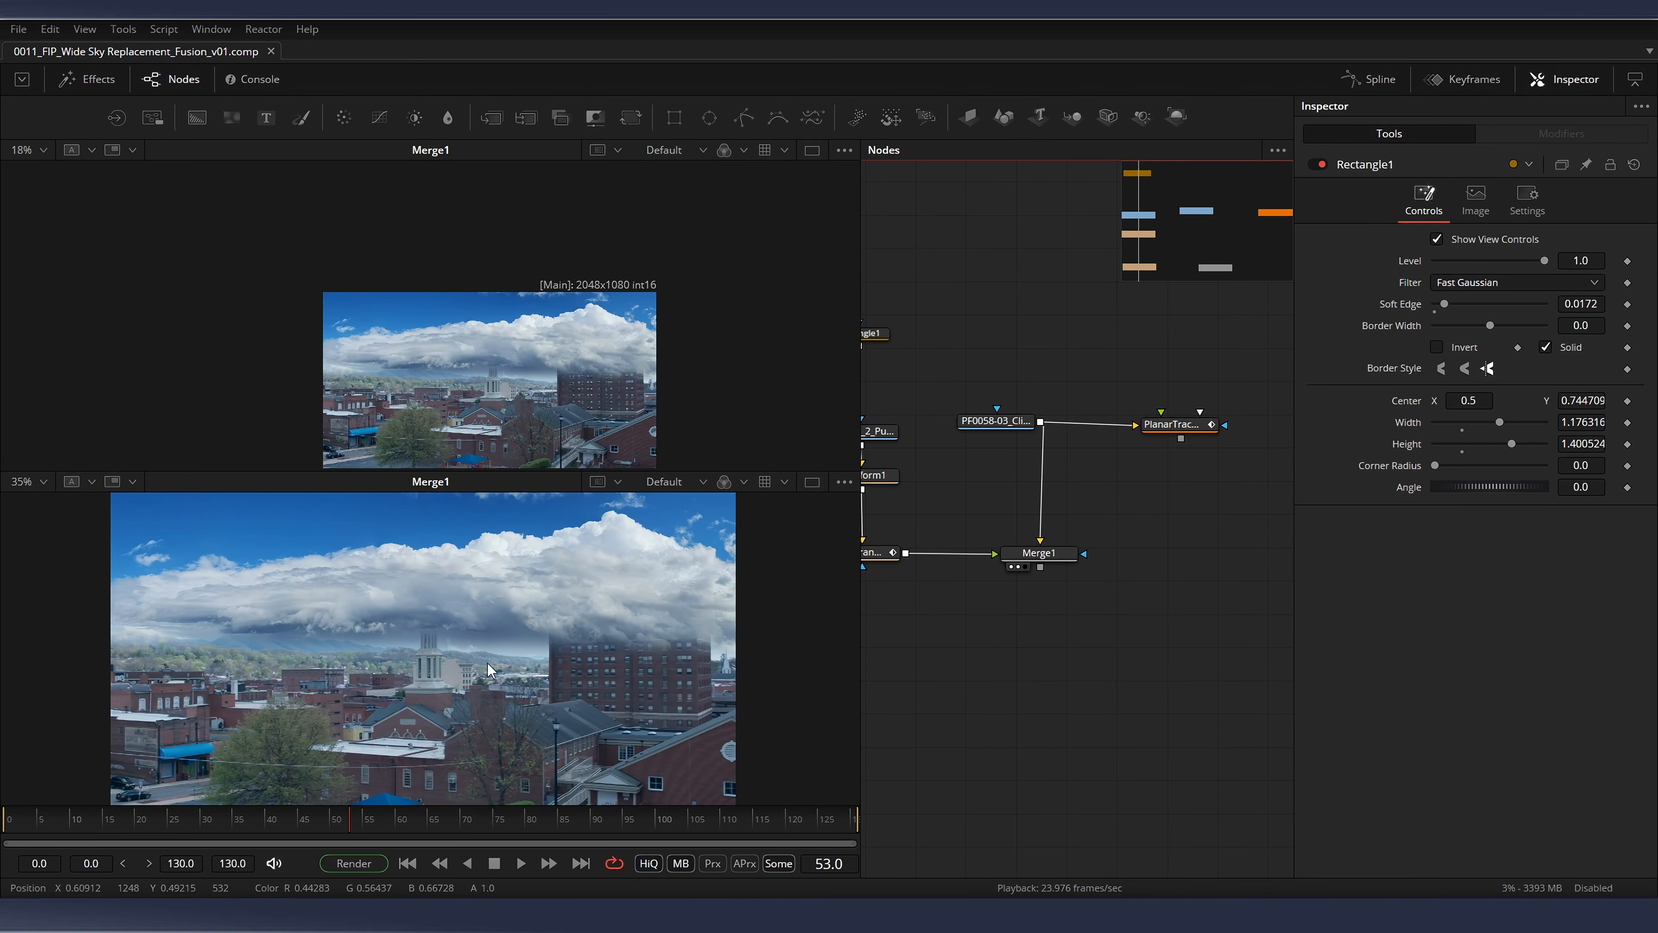
{"action": "left_click_drag", "start_coordinate": [582, 644], "coordinate": [496, 647]}
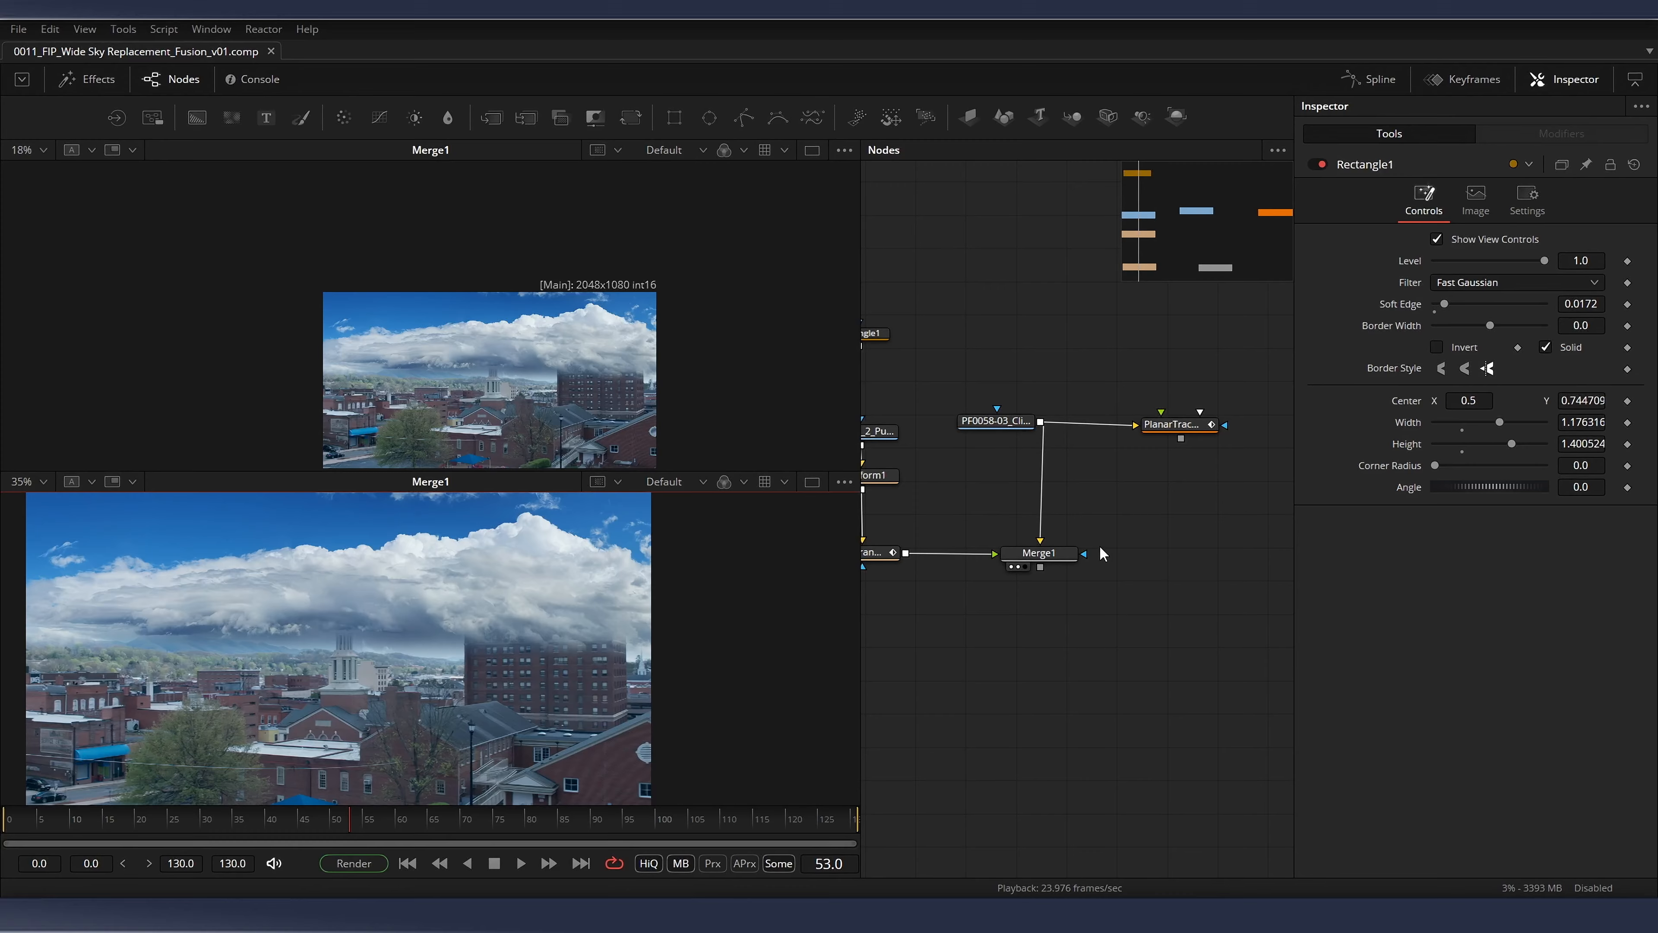
{"action": "left_click_drag", "start_coordinate": [308, 825], "coordinate": [674, 819]}
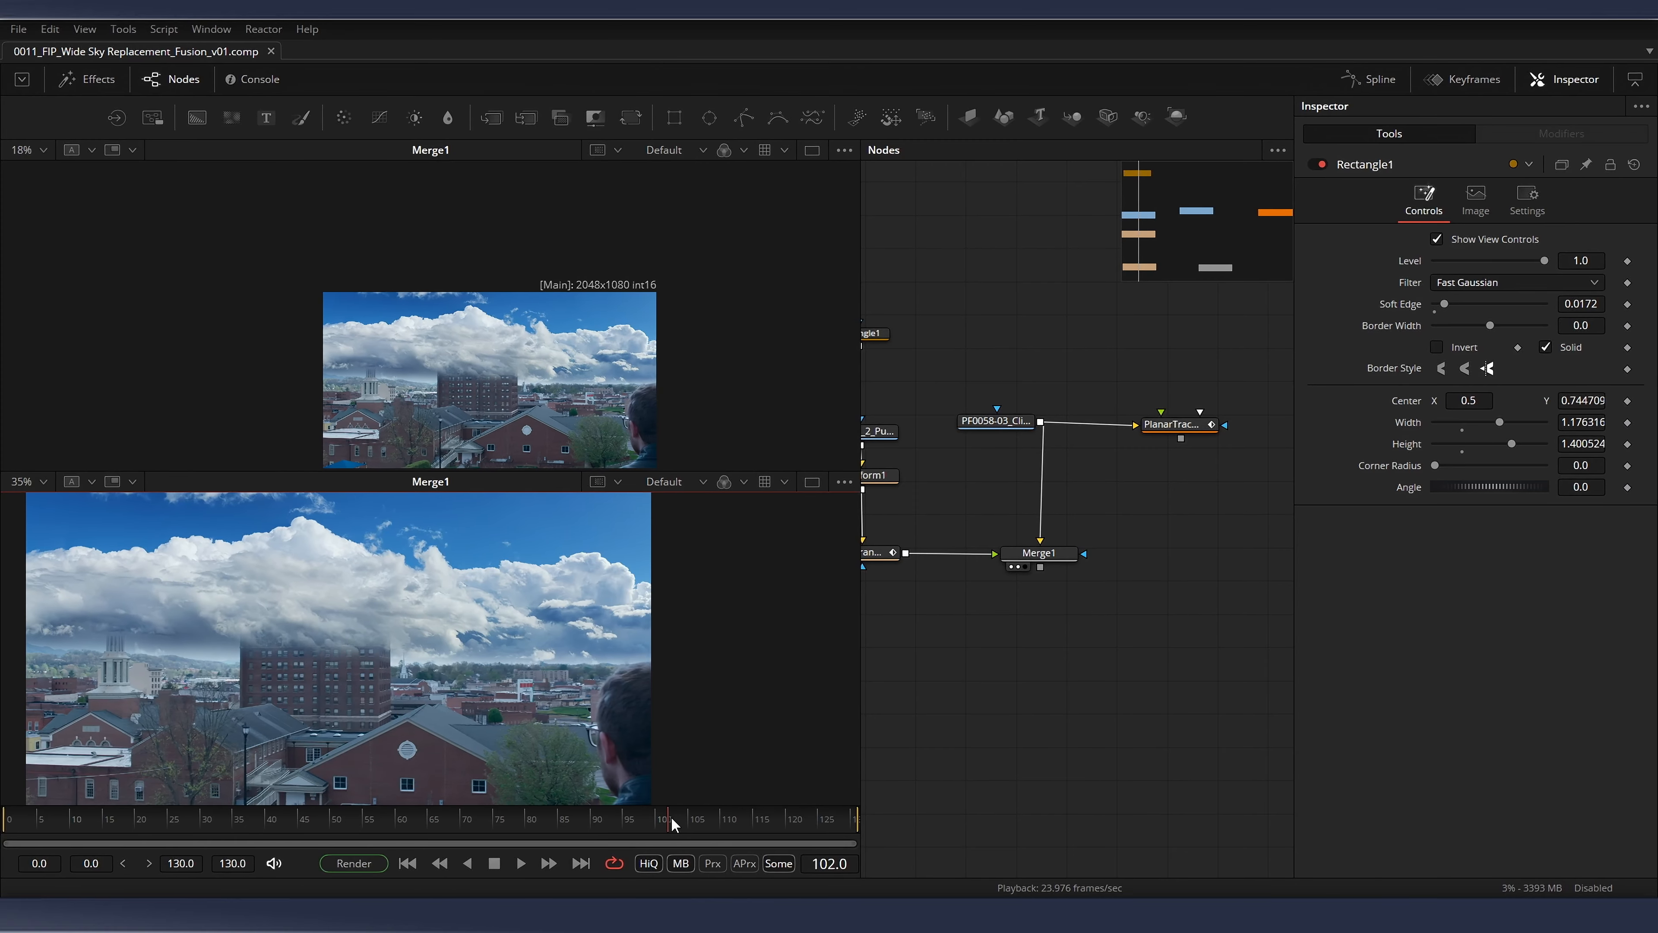
{"action": "left_click_drag", "start_coordinate": [572, 420], "coordinate": [554, 352]}
{"action": "left_click_drag", "start_coordinate": [704, 828], "coordinate": [780, 821]}
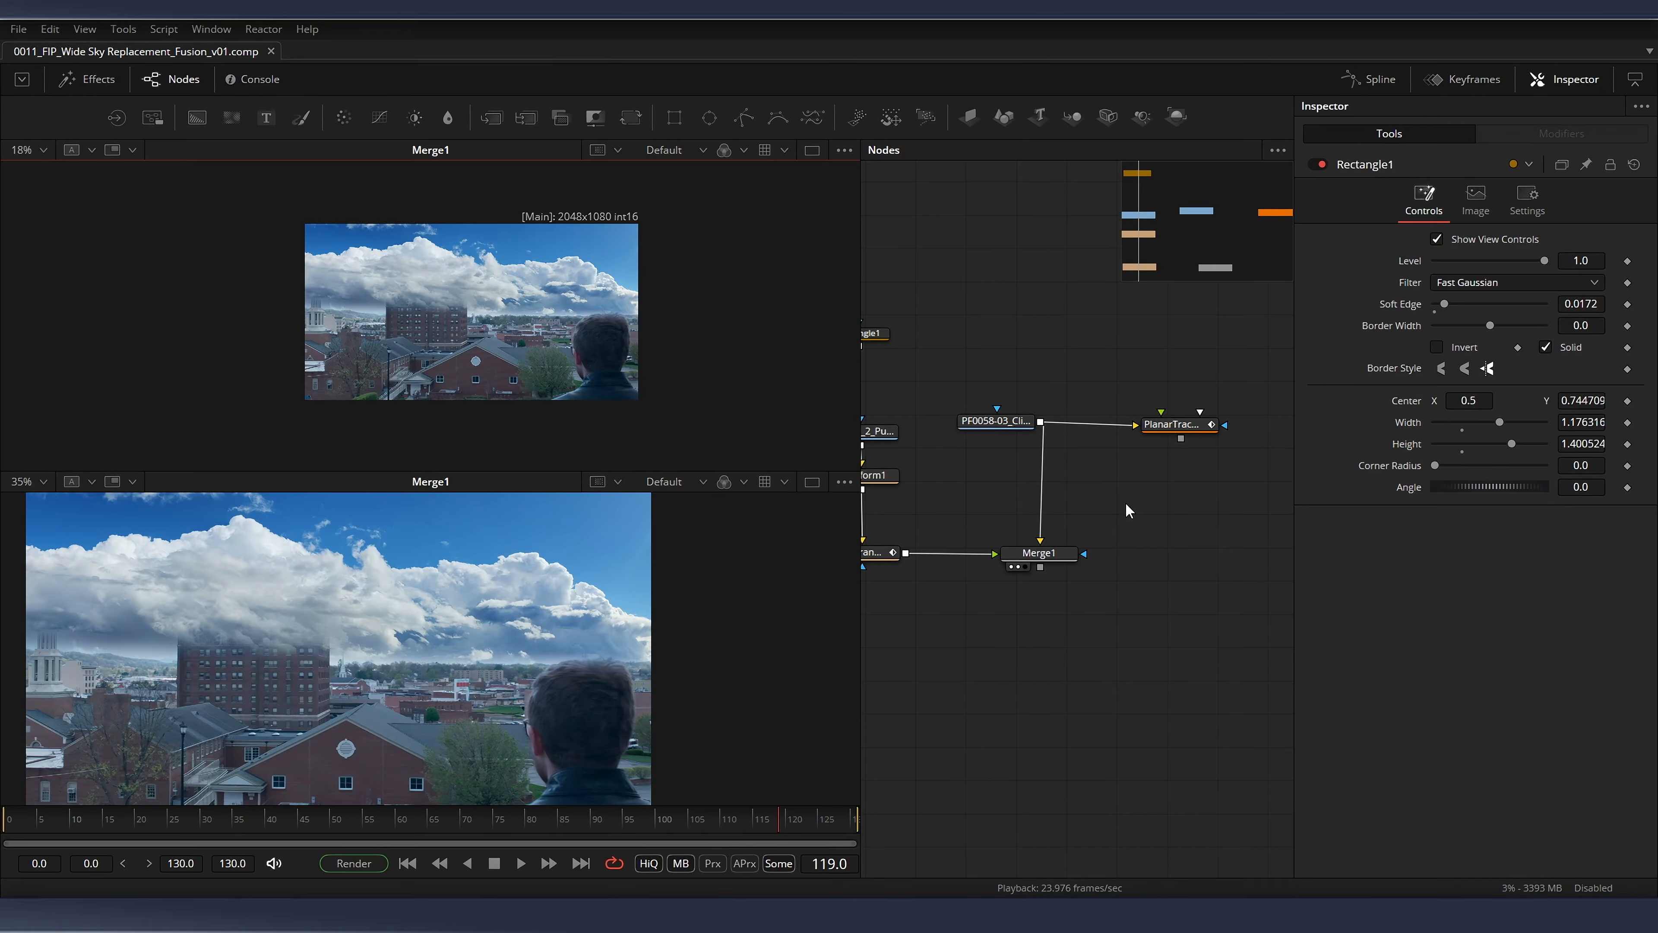
Add a Luma Keyer, feed it from the PF0058-03 clip and display its result in the first viewer
{"action": "key", "text": "shift+space"}
{"action": "type", "text": "xf"}
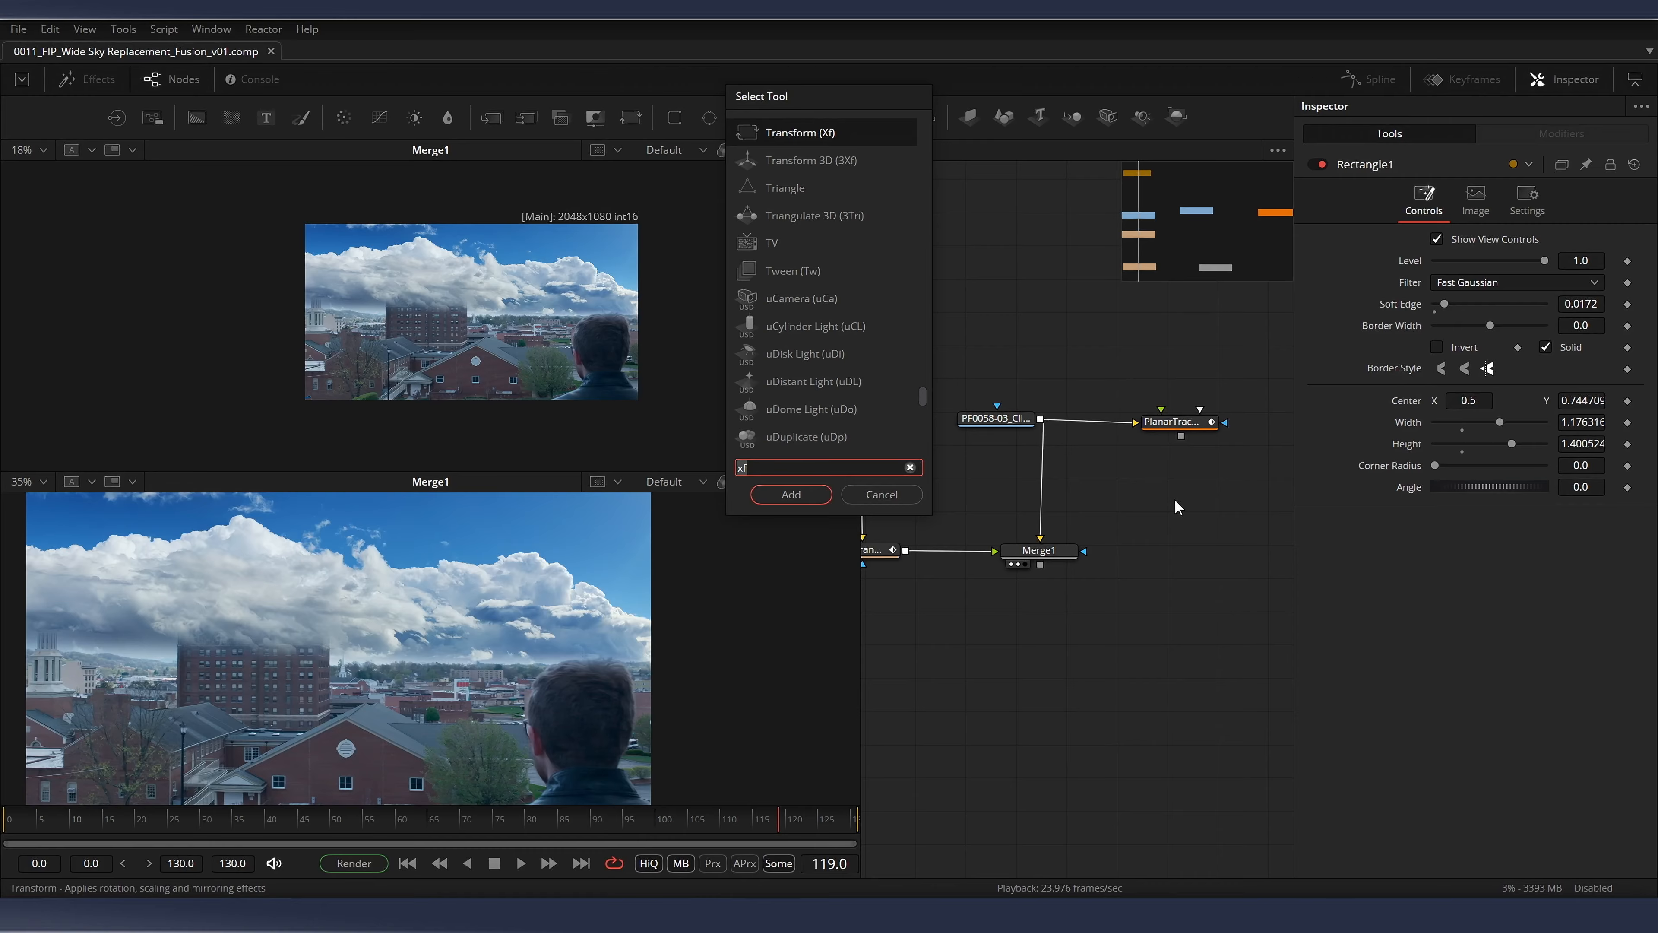
{"action": "key", "text": "BackSpace"}
{"action": "key", "text": "BackSpace"}
{"action": "type", "text": "luma"}
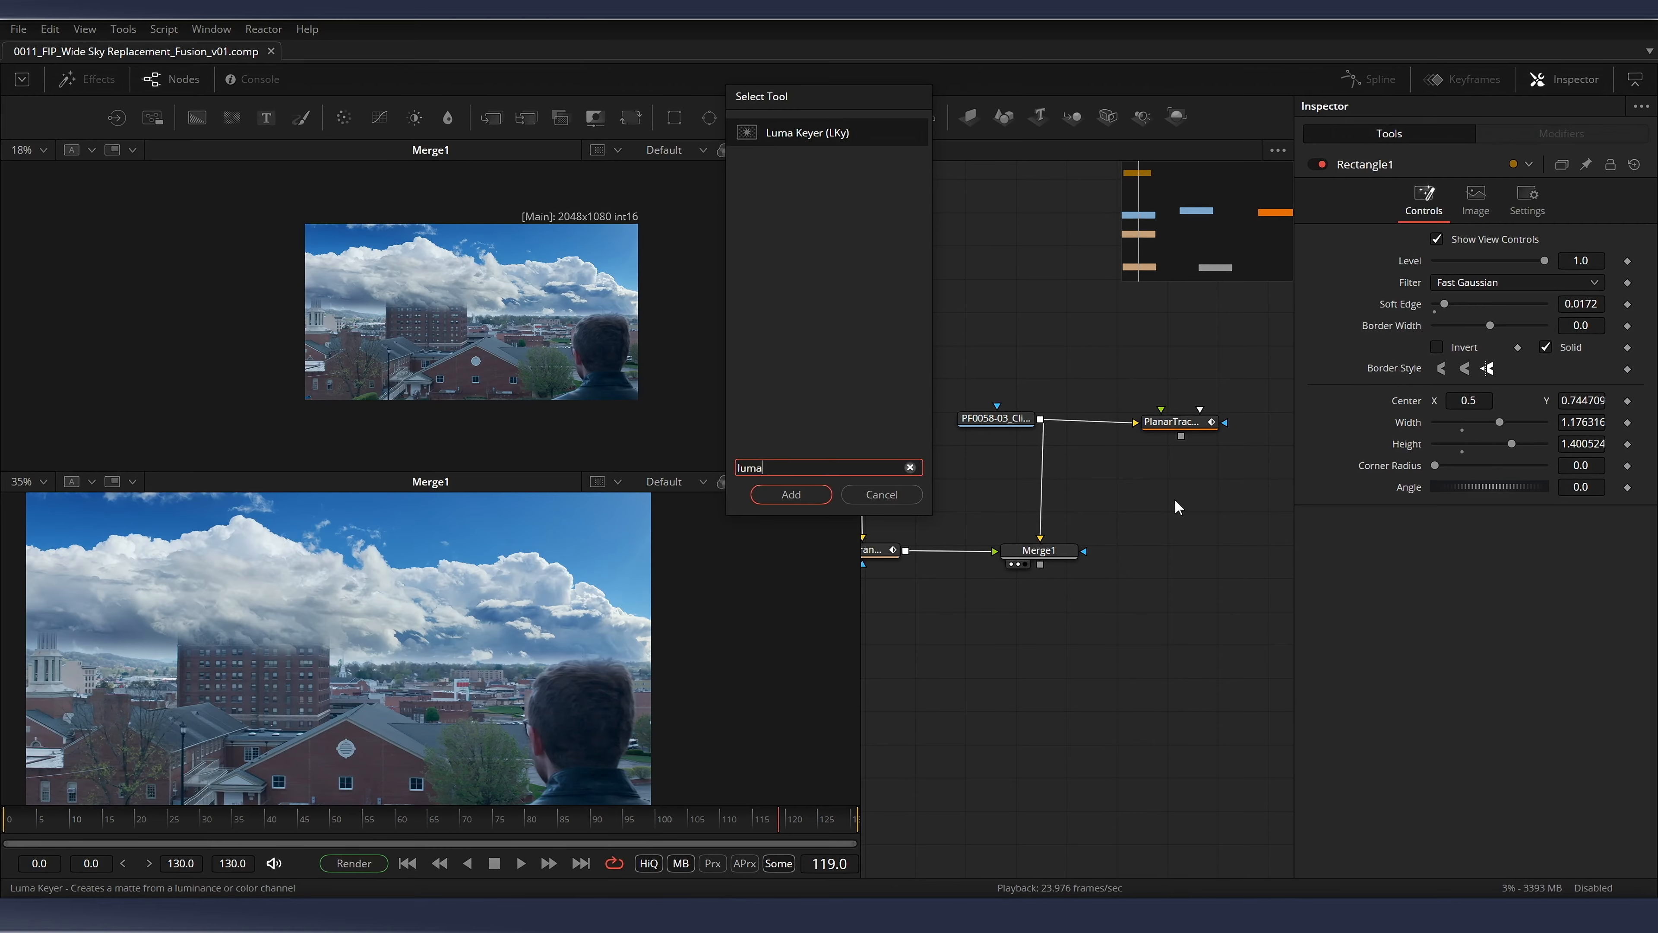
{"action": "key", "text": "Return"}
{"action": "left_click_drag", "start_coordinate": [1039, 419], "coordinate": [1158, 509]}
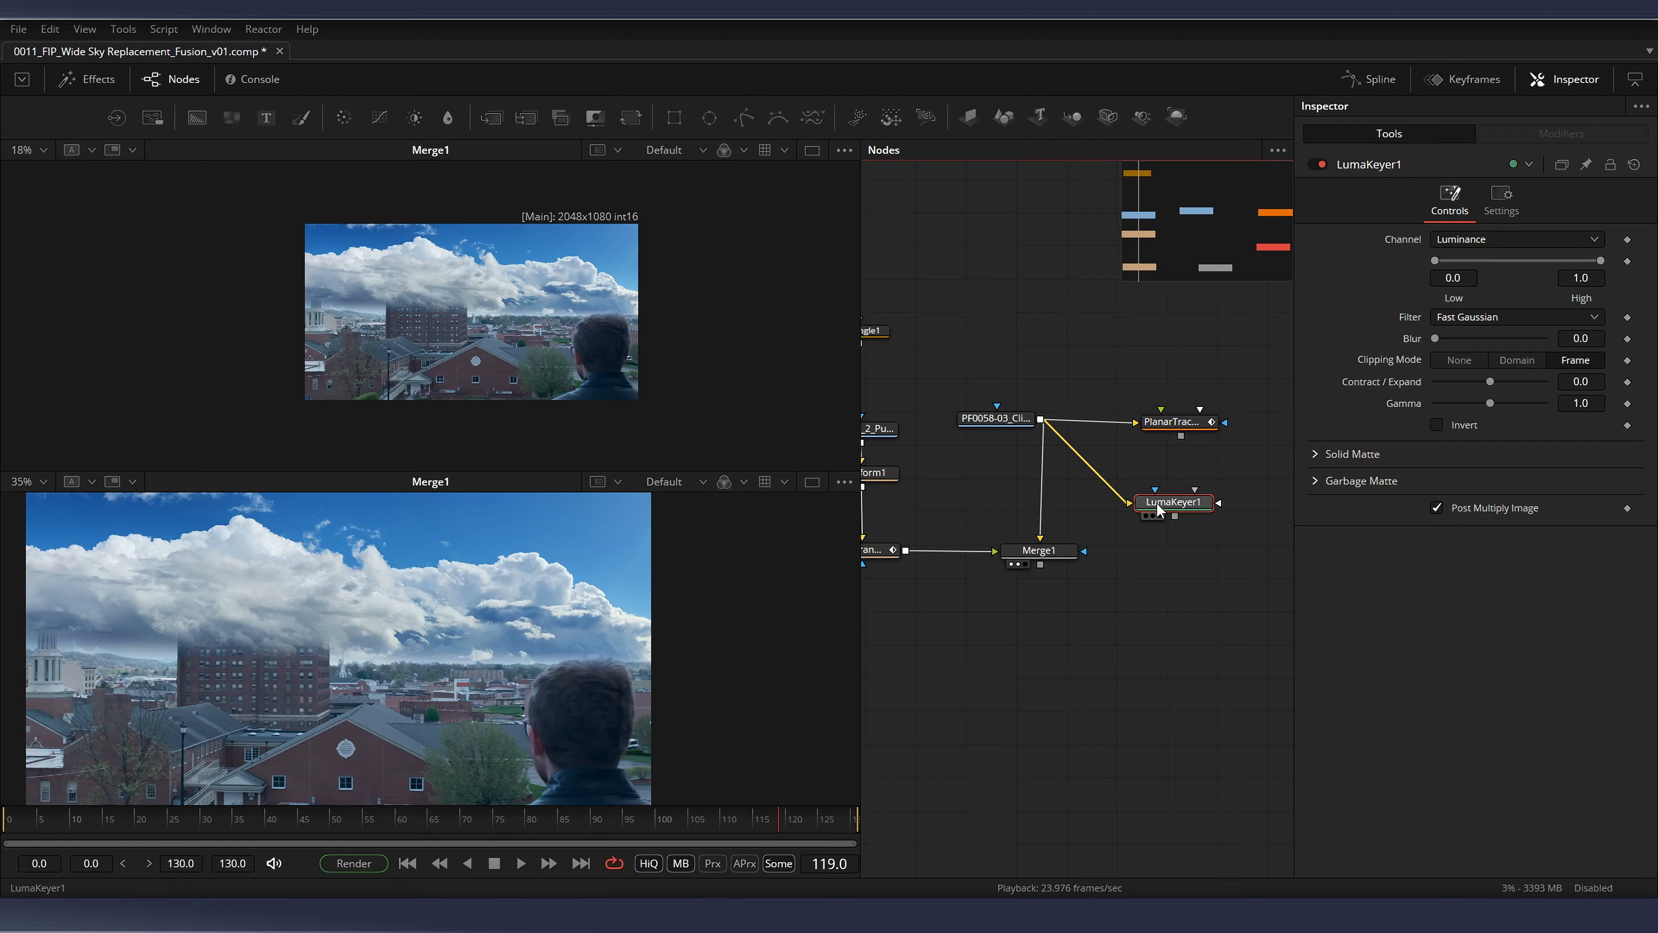
{"action": "key", "text": "1"}
{"action": "scroll", "coordinate": [457, 287], "scroll_direction": "up", "scroll_amount": 2}
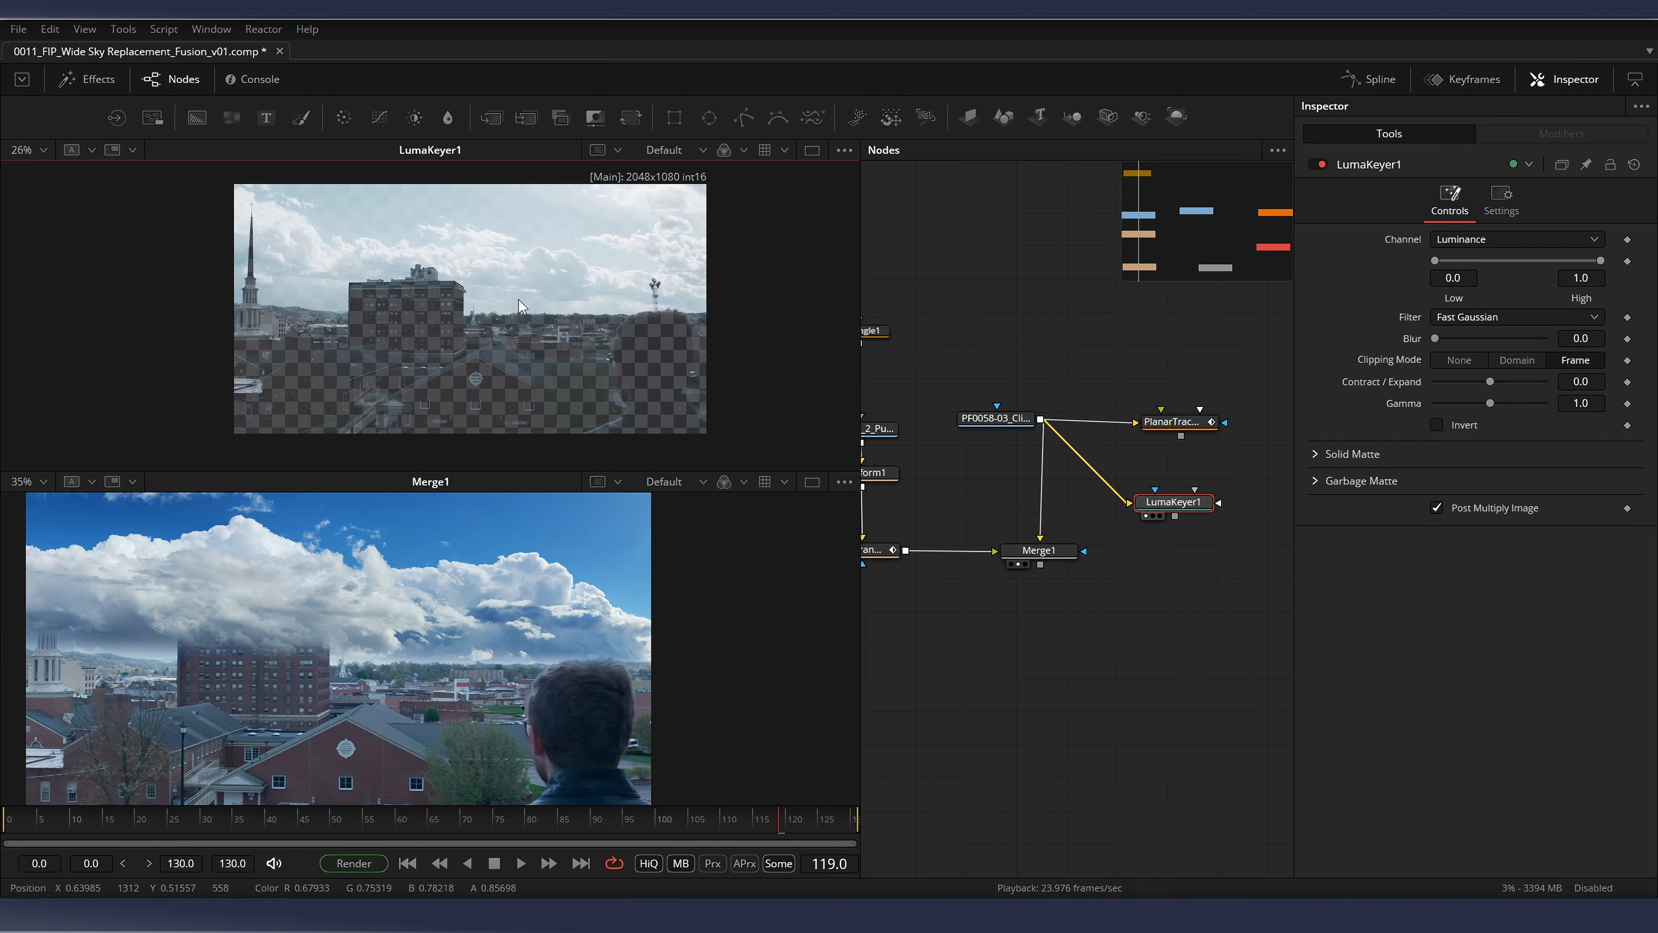
{"action": "left_click_drag", "start_coordinate": [474, 252], "coordinate": [466, 271]}
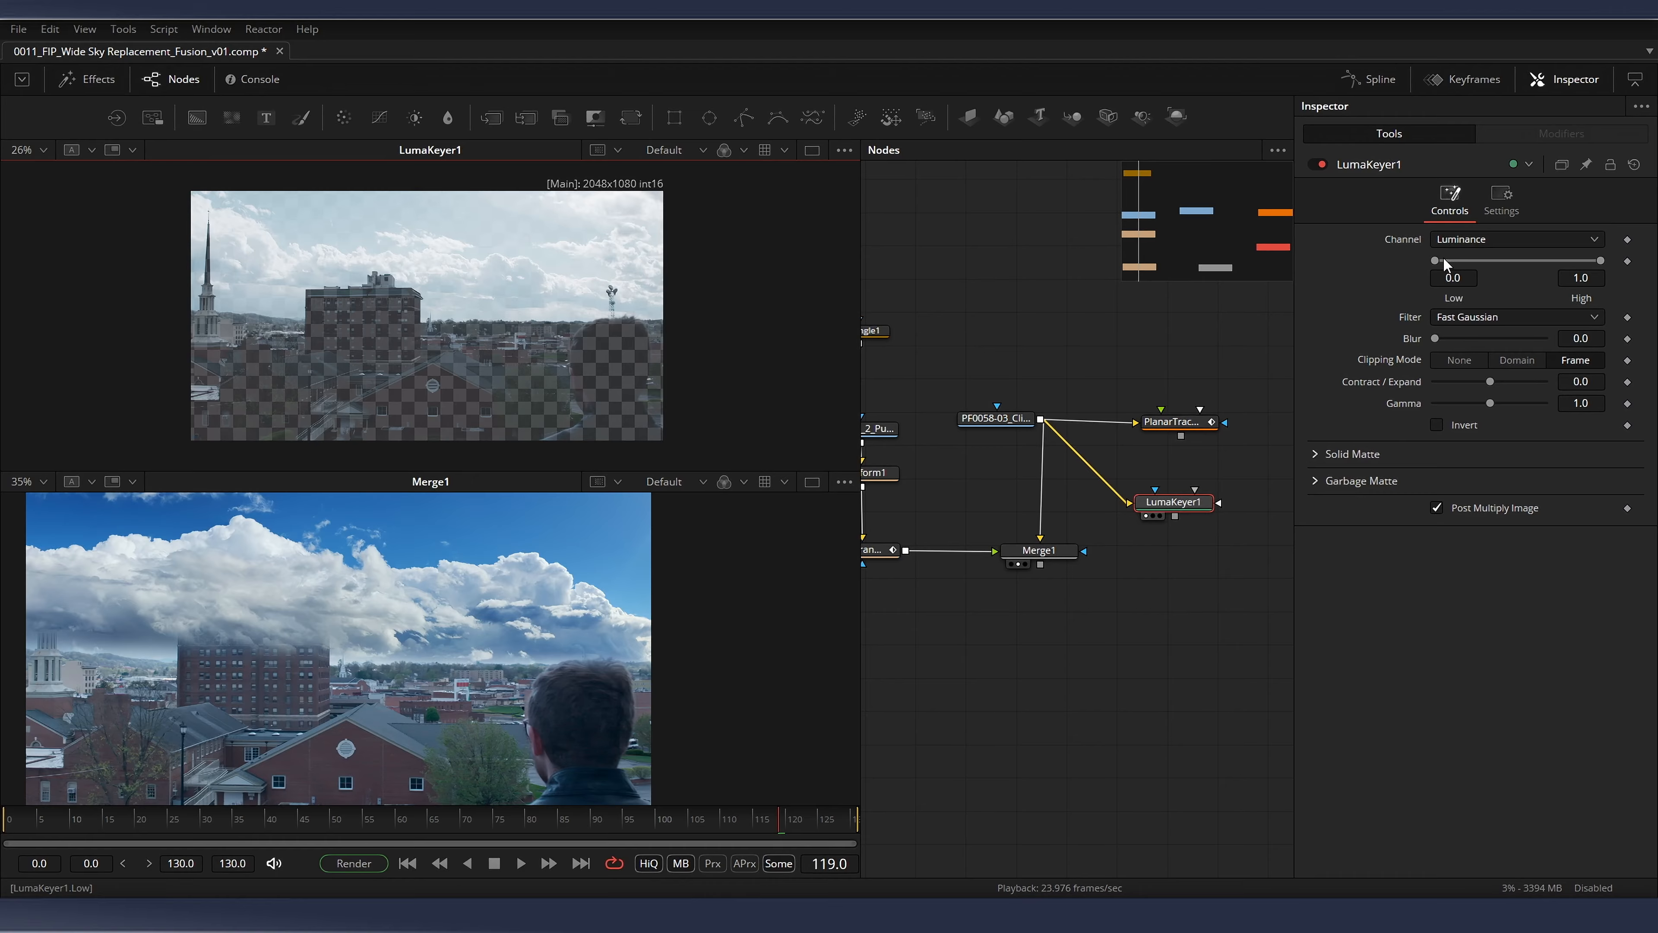
Set the Luma Keyer's Low threshold to 0.618 and High threshold to 0.8651 to isolate the bright sky
{"action": "left_click_drag", "start_coordinate": [1443, 278], "coordinate": [1619, 278]}
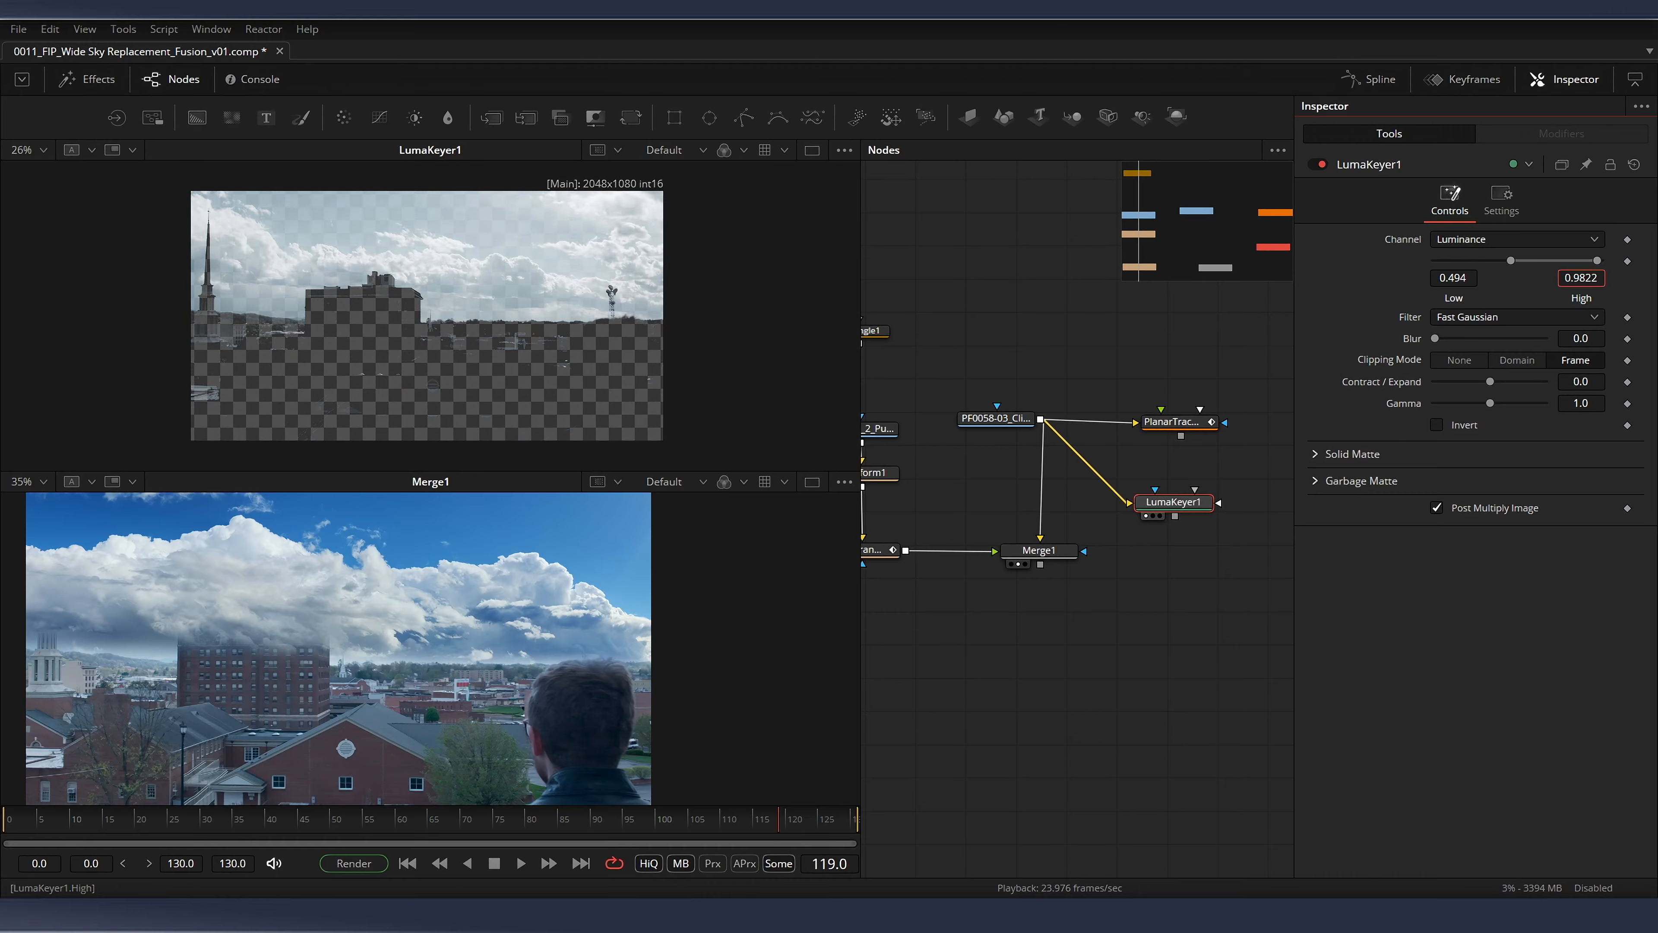
{"action": "left_click_drag", "start_coordinate": [1569, 277], "coordinate": [1554, 279]}
{"action": "left_click_drag", "start_coordinate": [1452, 277], "coordinate": [1450, 278]}
Show only the Luma Keyer's alpha channel and scrub back to the first frame to inspect the matte
{"action": "left_click", "coordinate": [735, 152]}
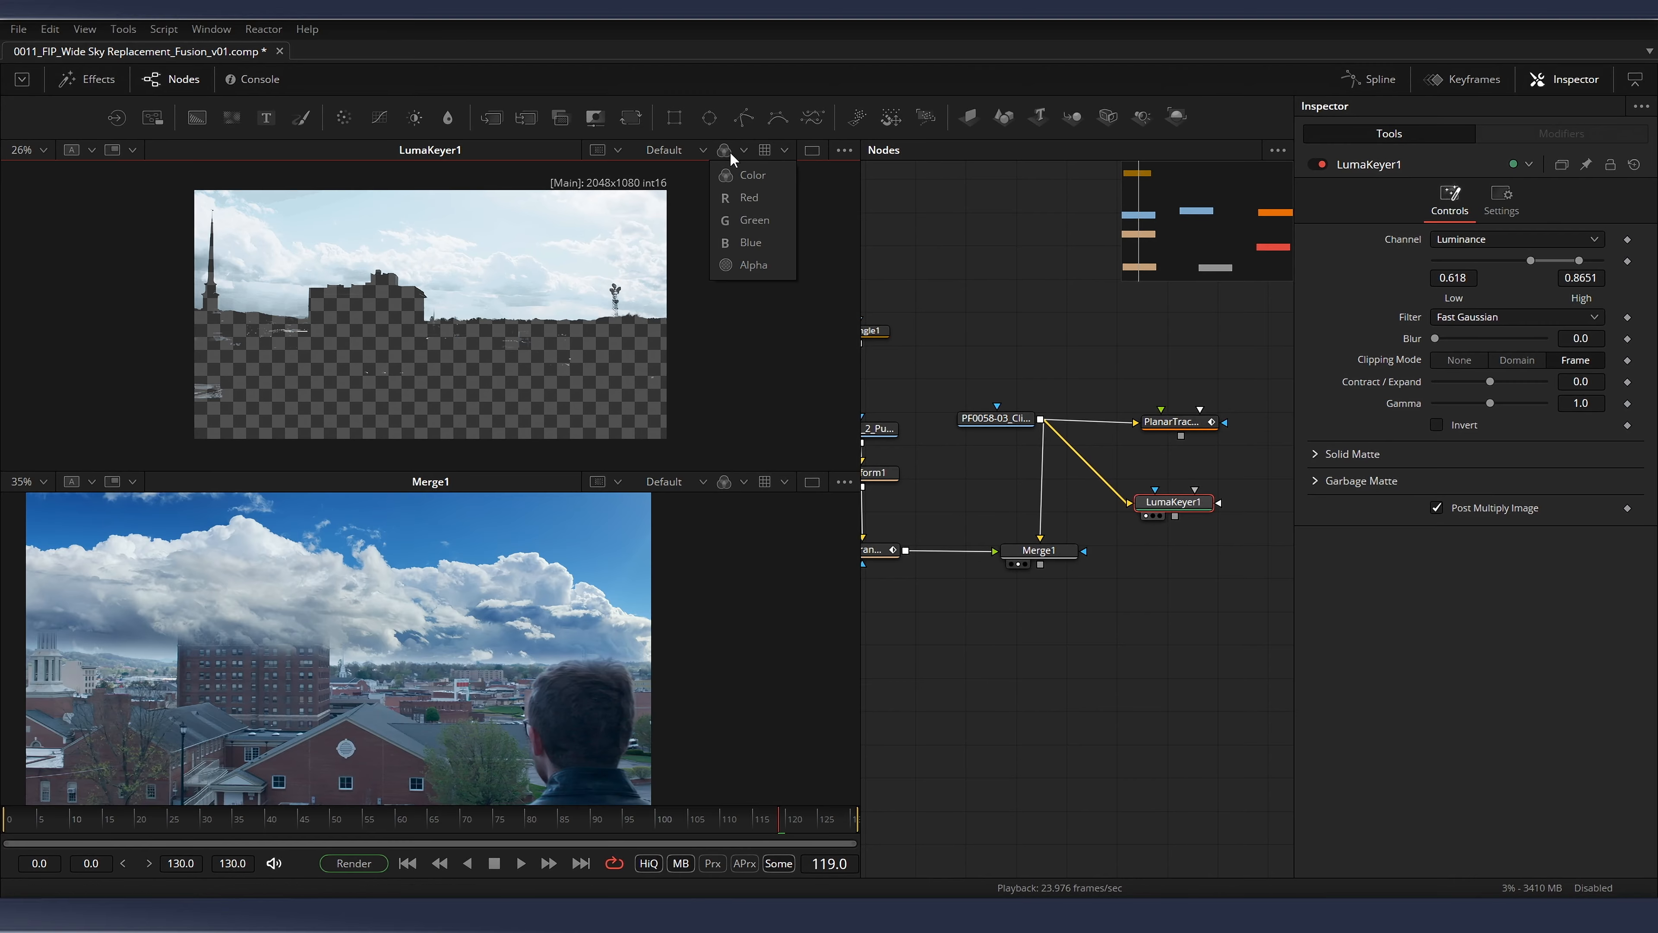
{"action": "left_click", "coordinate": [779, 265]}
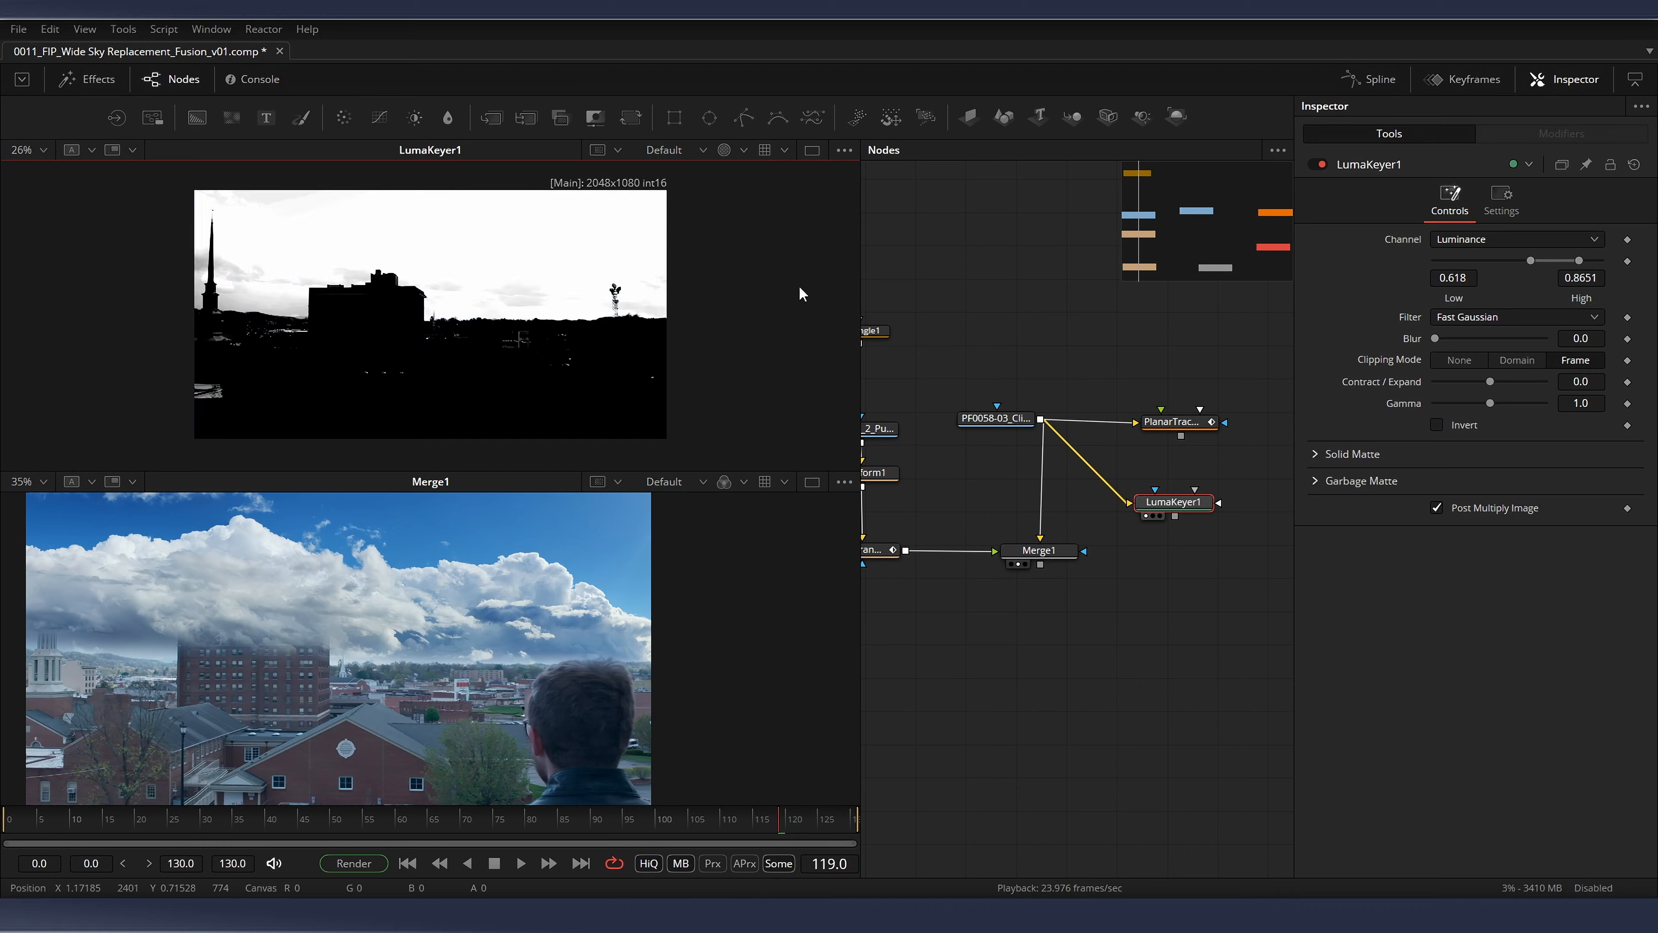
{"action": "scroll", "coordinate": [486, 340], "scroll_direction": "up", "scroll_amount": 2}
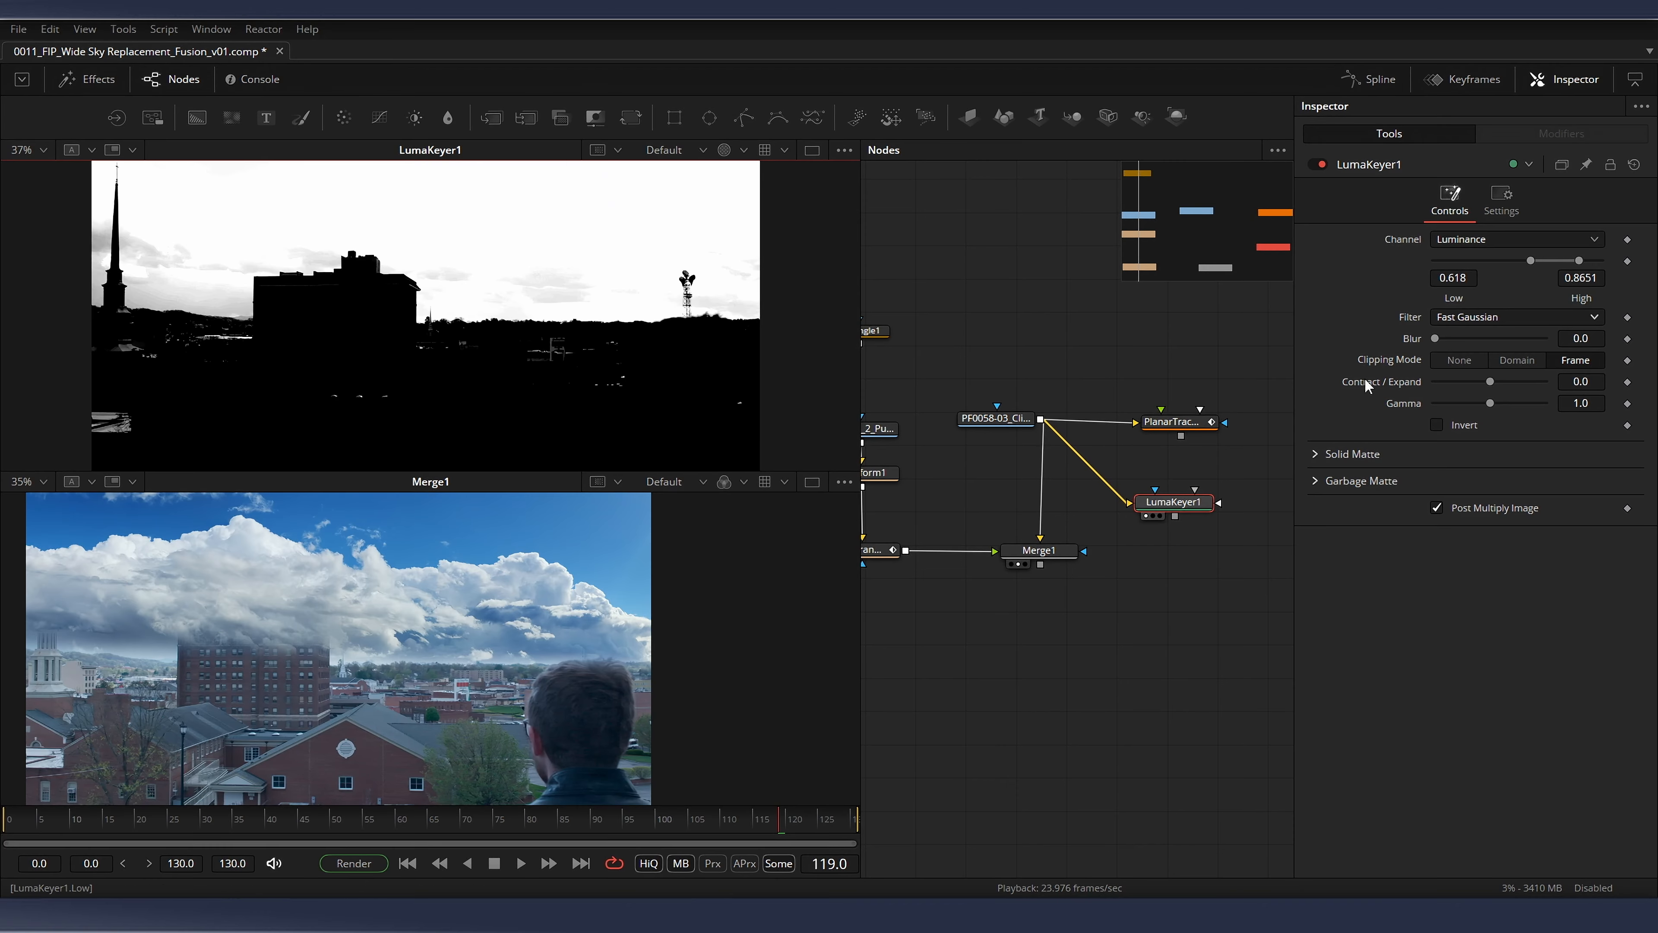
{"action": "left_click_drag", "start_coordinate": [335, 824], "coordinate": [3, 808]}
{"action": "scroll", "coordinate": [423, 395], "scroll_direction": "down", "scroll_amount": 2}
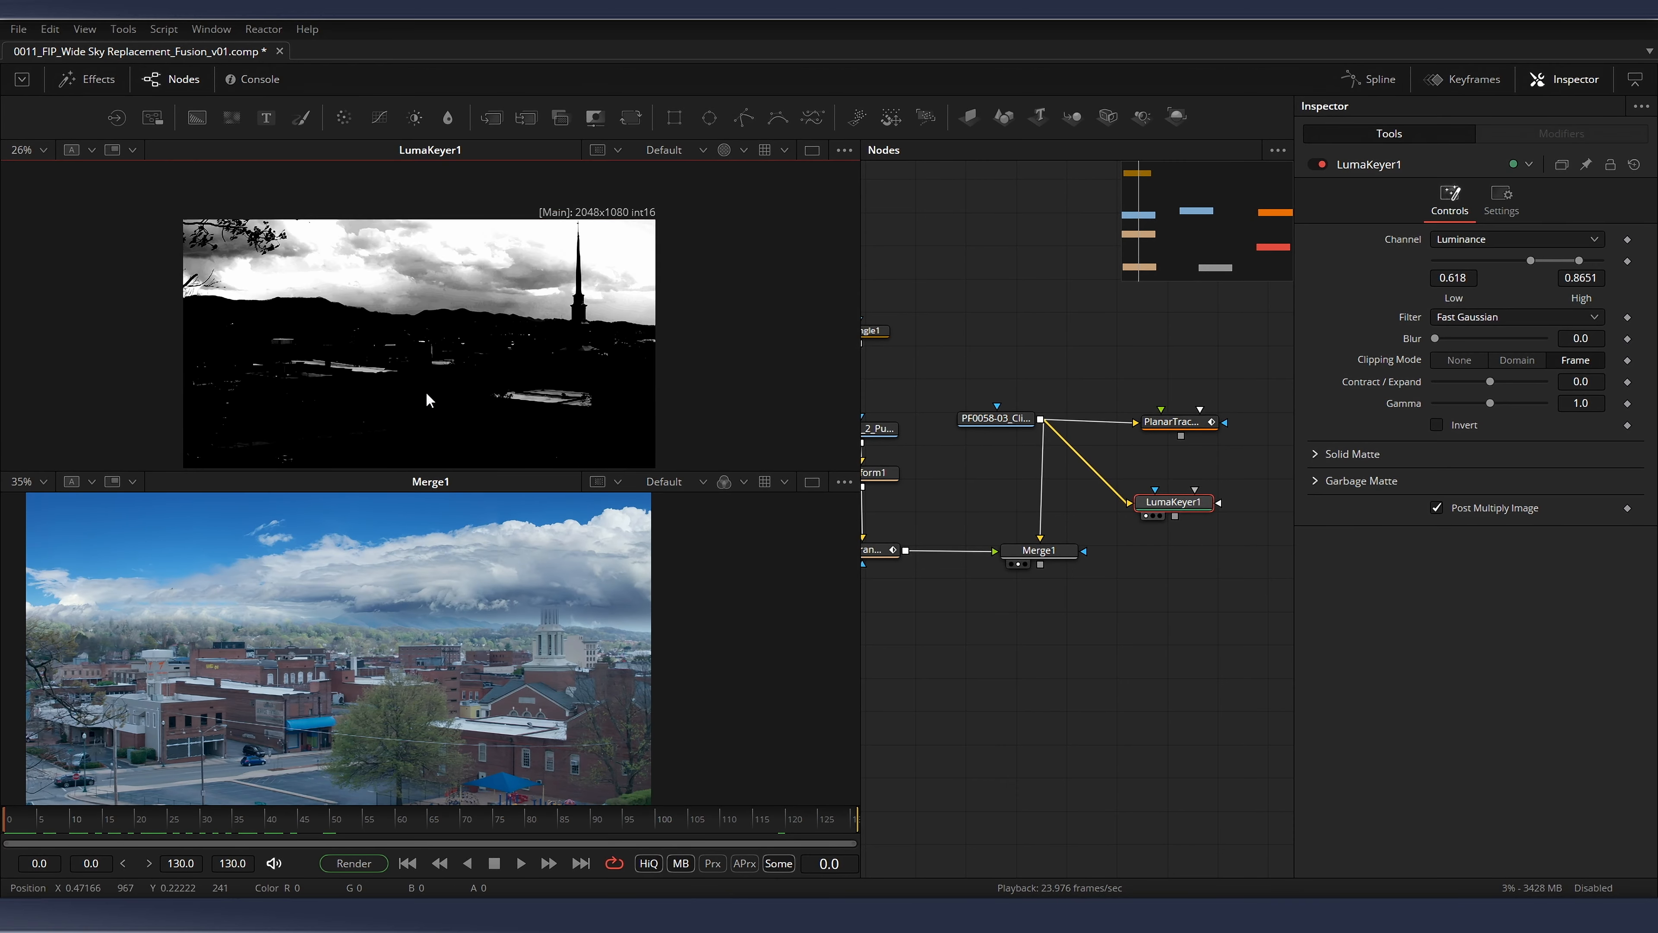
Lower the Luma Keyer's Low threshold to 0.578 with High at 0.872 and return its viewer to full colour
{"action": "left_click_drag", "start_coordinate": [426, 394], "coordinate": [412, 417]}
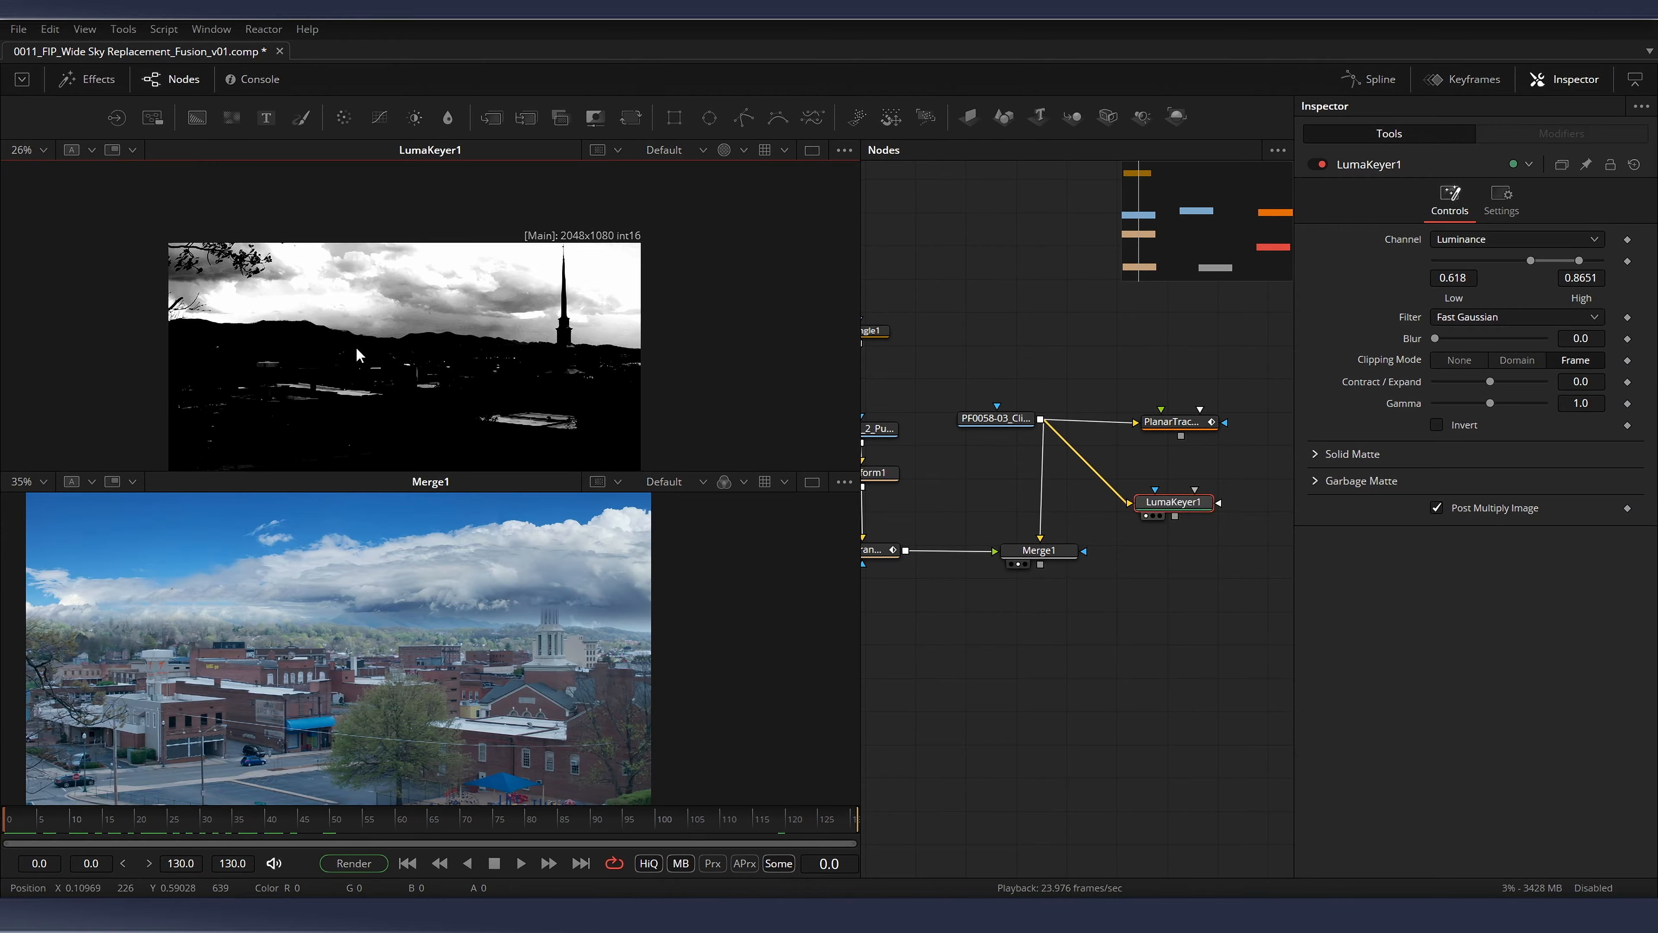
{"action": "left_click_drag", "start_coordinate": [570, 333], "coordinate": [513, 319]}
{"action": "left_click_drag", "start_coordinate": [252, 819], "coordinate": [44, 818]}
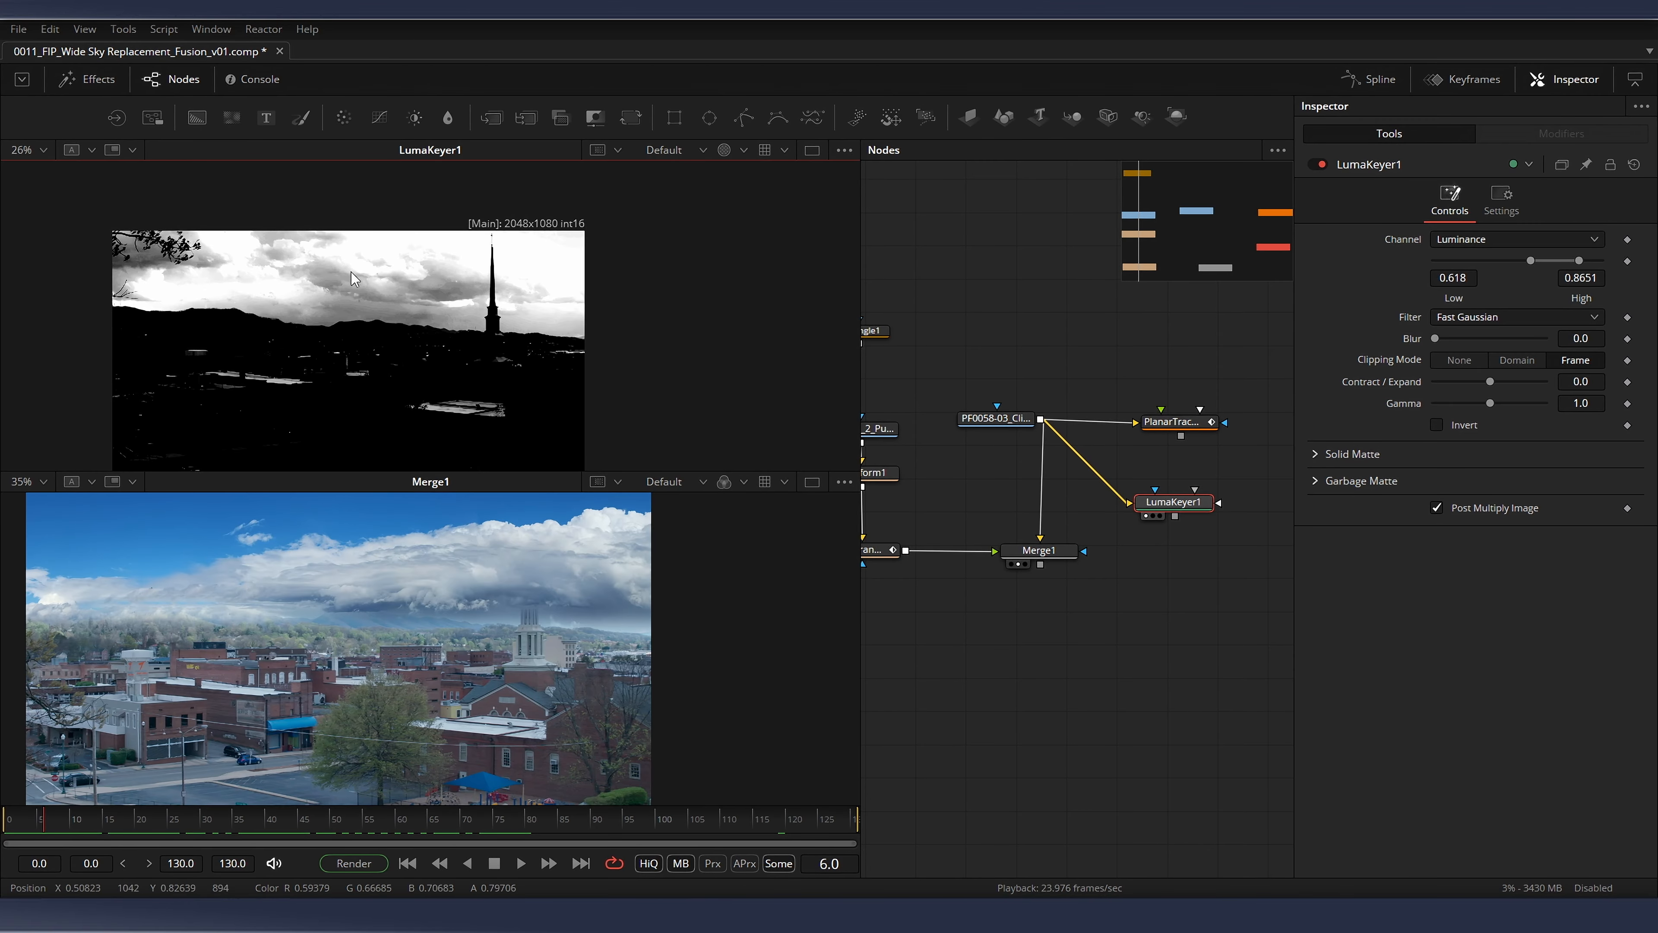
{"action": "left_click_drag", "start_coordinate": [1531, 260], "coordinate": [1582, 262]}
{"action": "left_click", "coordinate": [743, 151]}
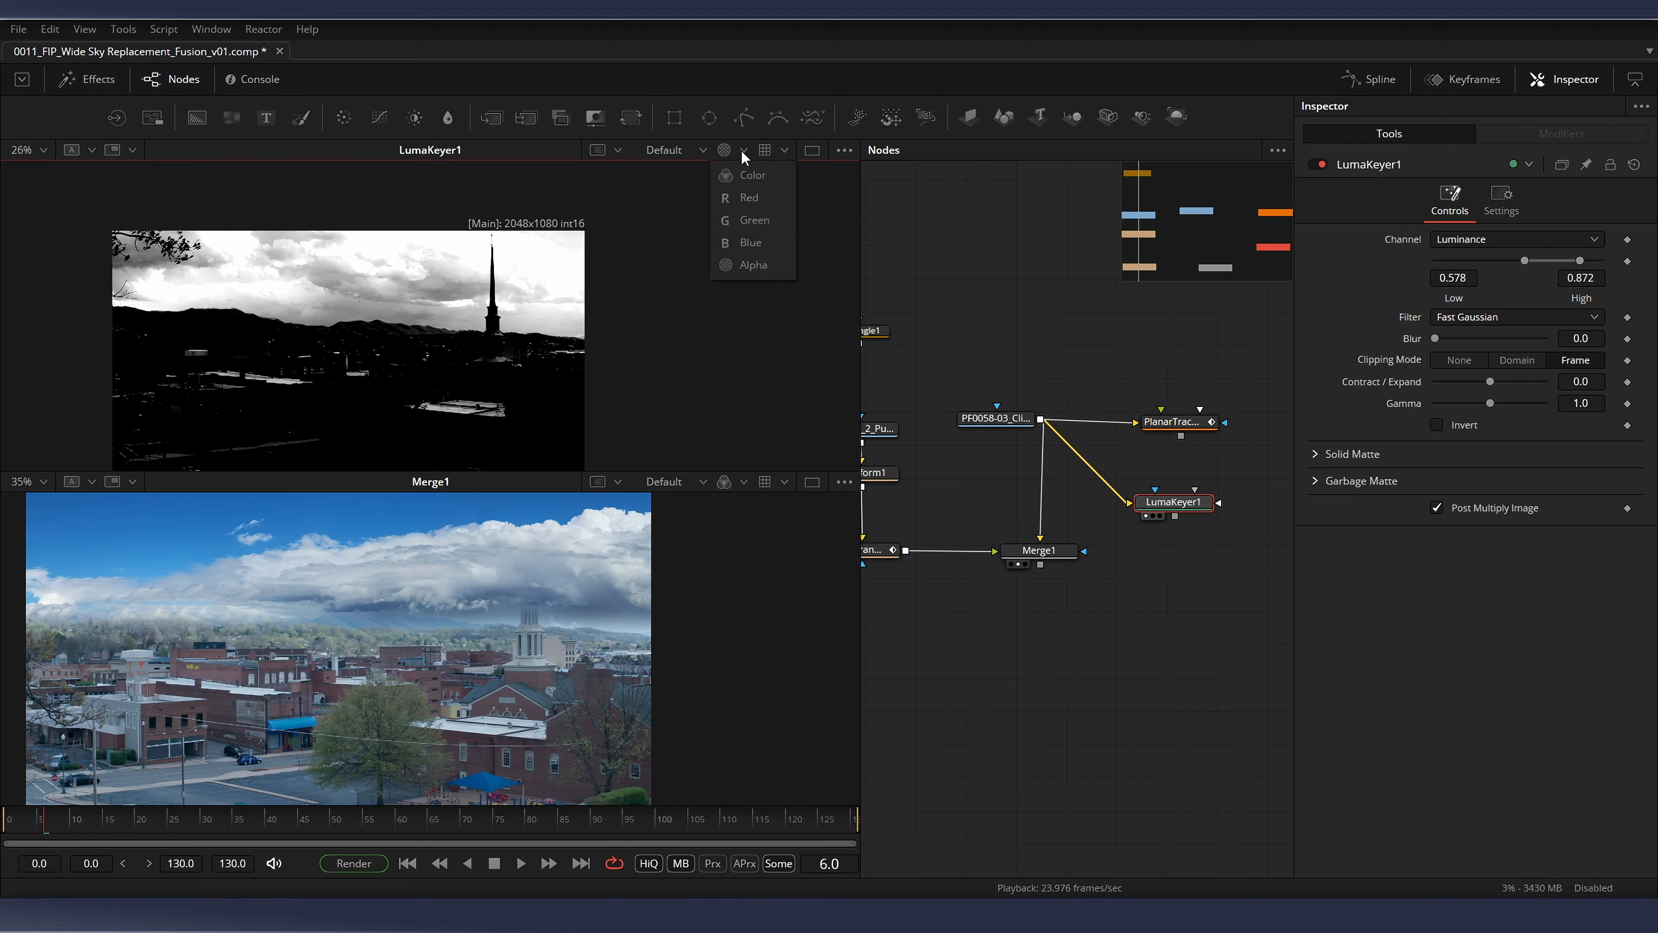
{"action": "left_click", "coordinate": [753, 176]}
Connect LumaKeyer1's output to Merge1's effect mask and examine the masked sky around the buildings at frame 84
{"action": "left_click_drag", "start_coordinate": [1090, 393], "coordinate": [1052, 305]}
{"action": "left_click_drag", "start_coordinate": [1038, 414], "coordinate": [1224, 418]}
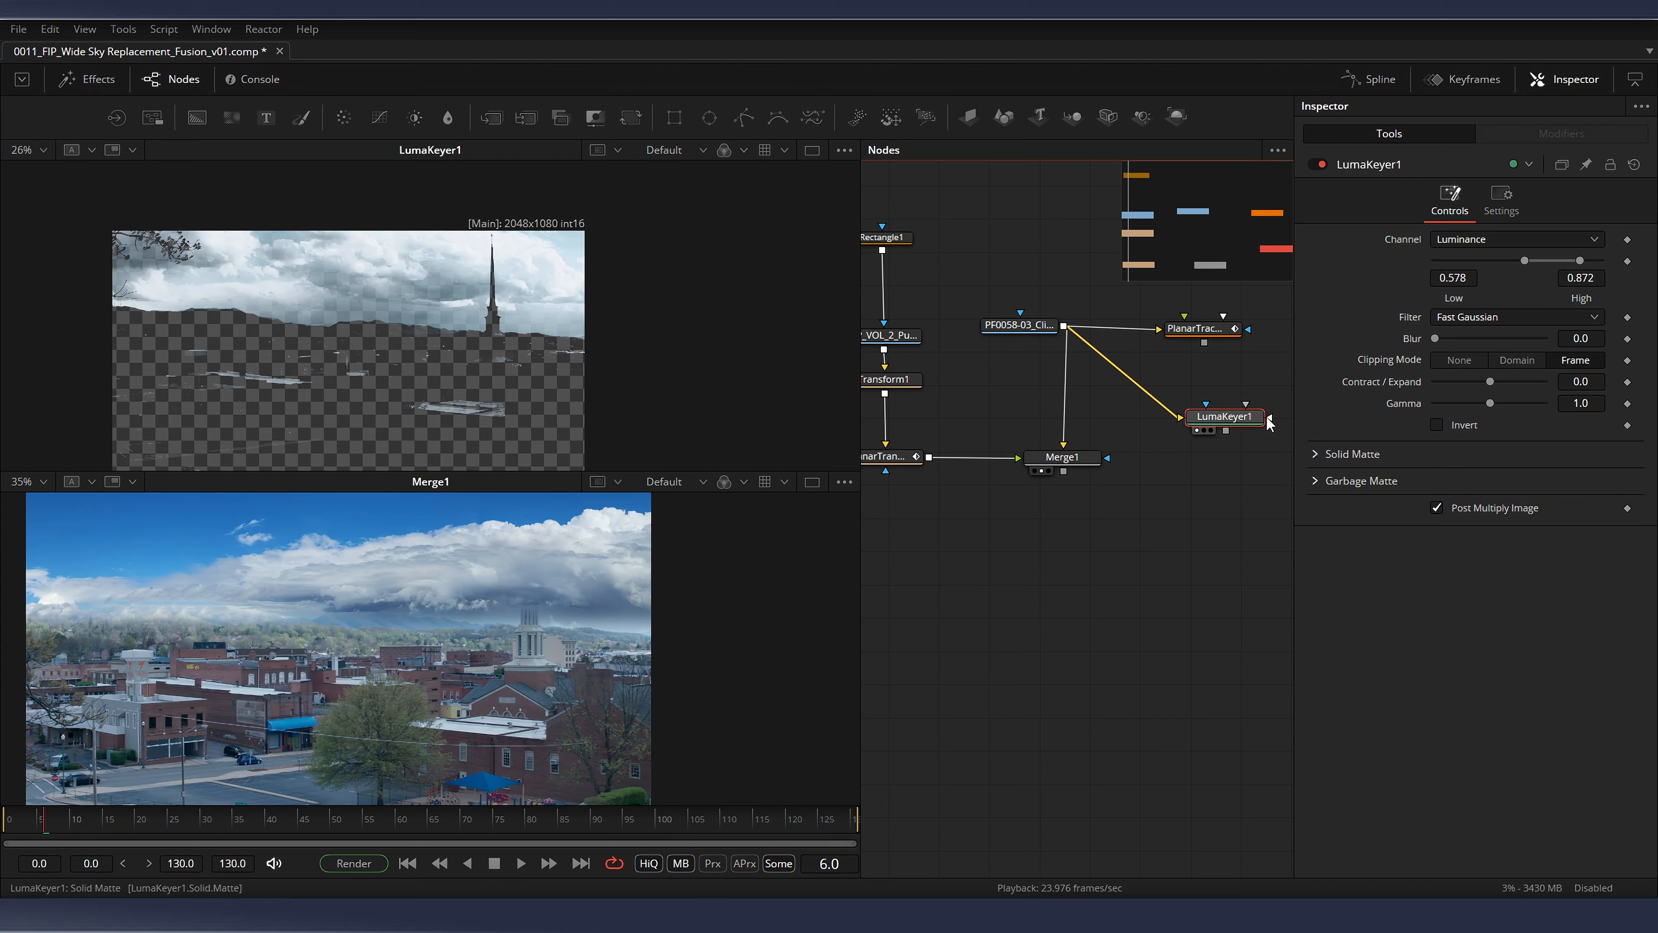
{"action": "left_click_drag", "start_coordinate": [1225, 431], "coordinate": [1107, 457]}
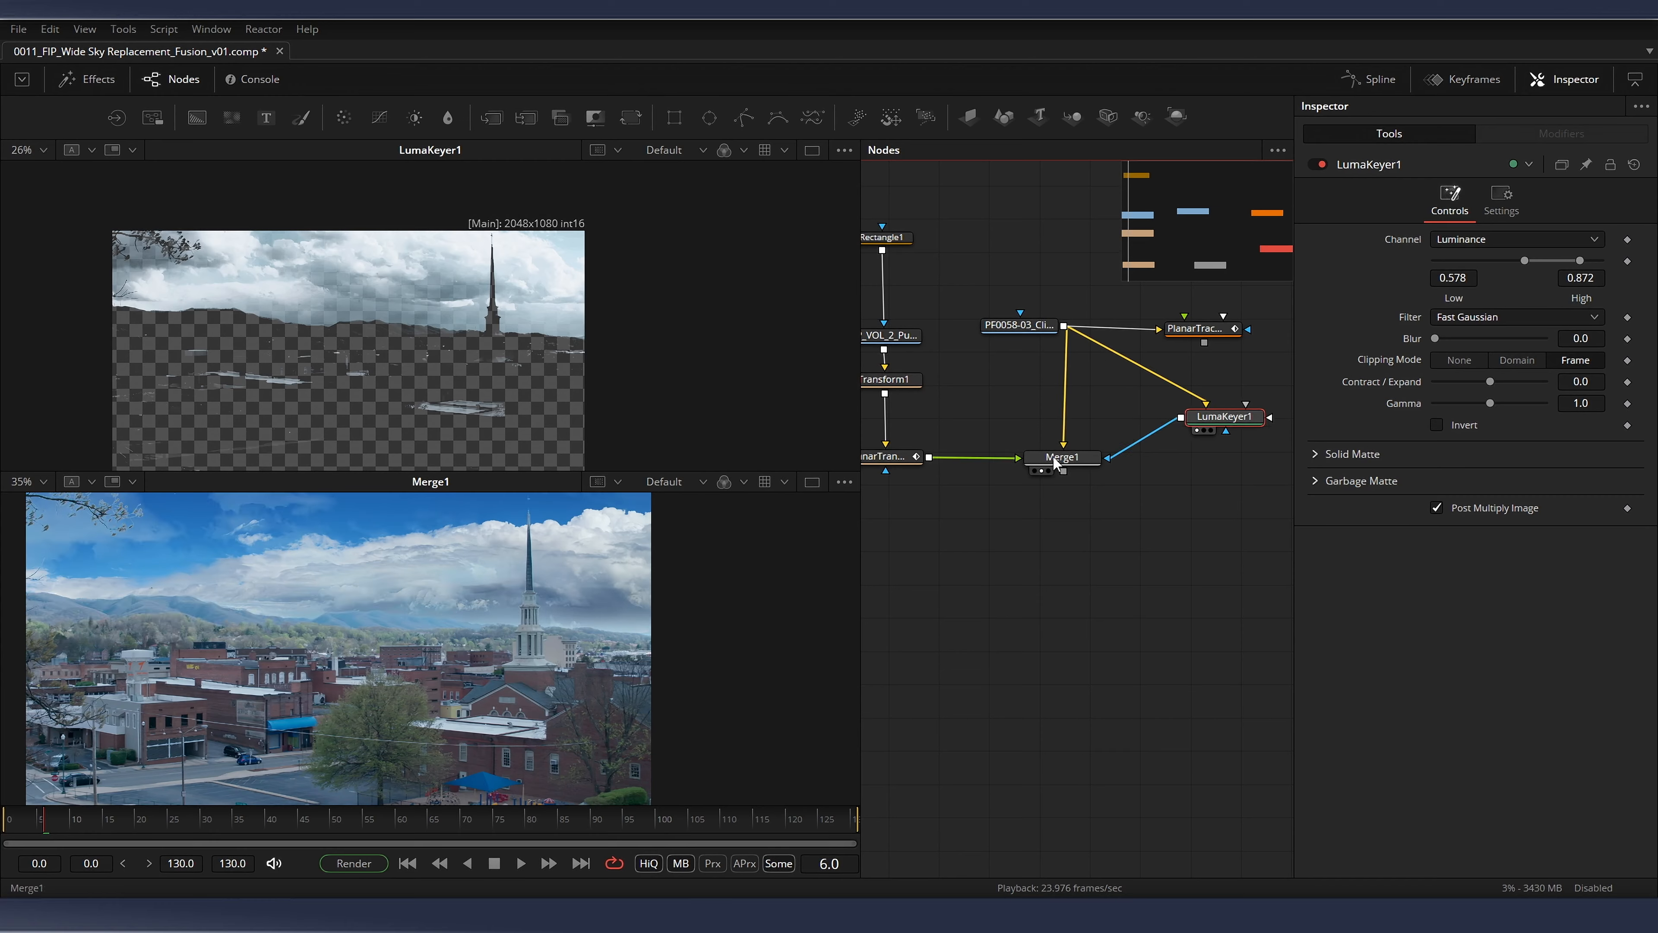
{"action": "left_click_drag", "start_coordinate": [46, 826], "coordinate": [550, 820]}
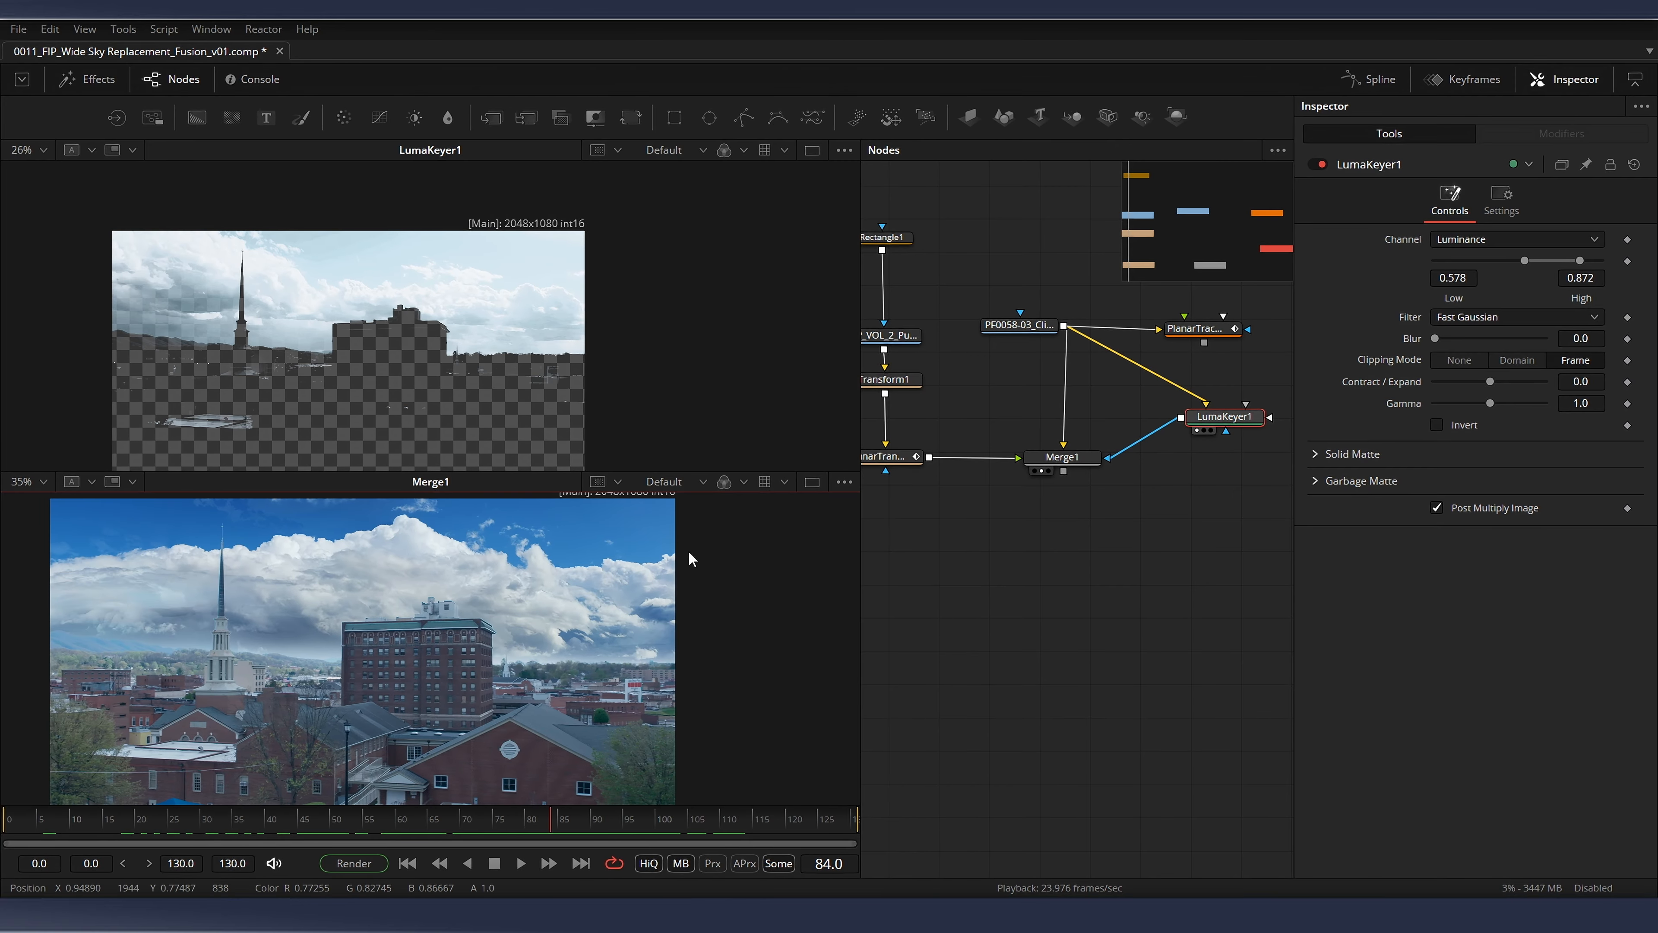
{"action": "left_click", "coordinate": [812, 482]}
{"action": "scroll", "coordinate": [530, 539], "scroll_direction": "up", "scroll_amount": 3}
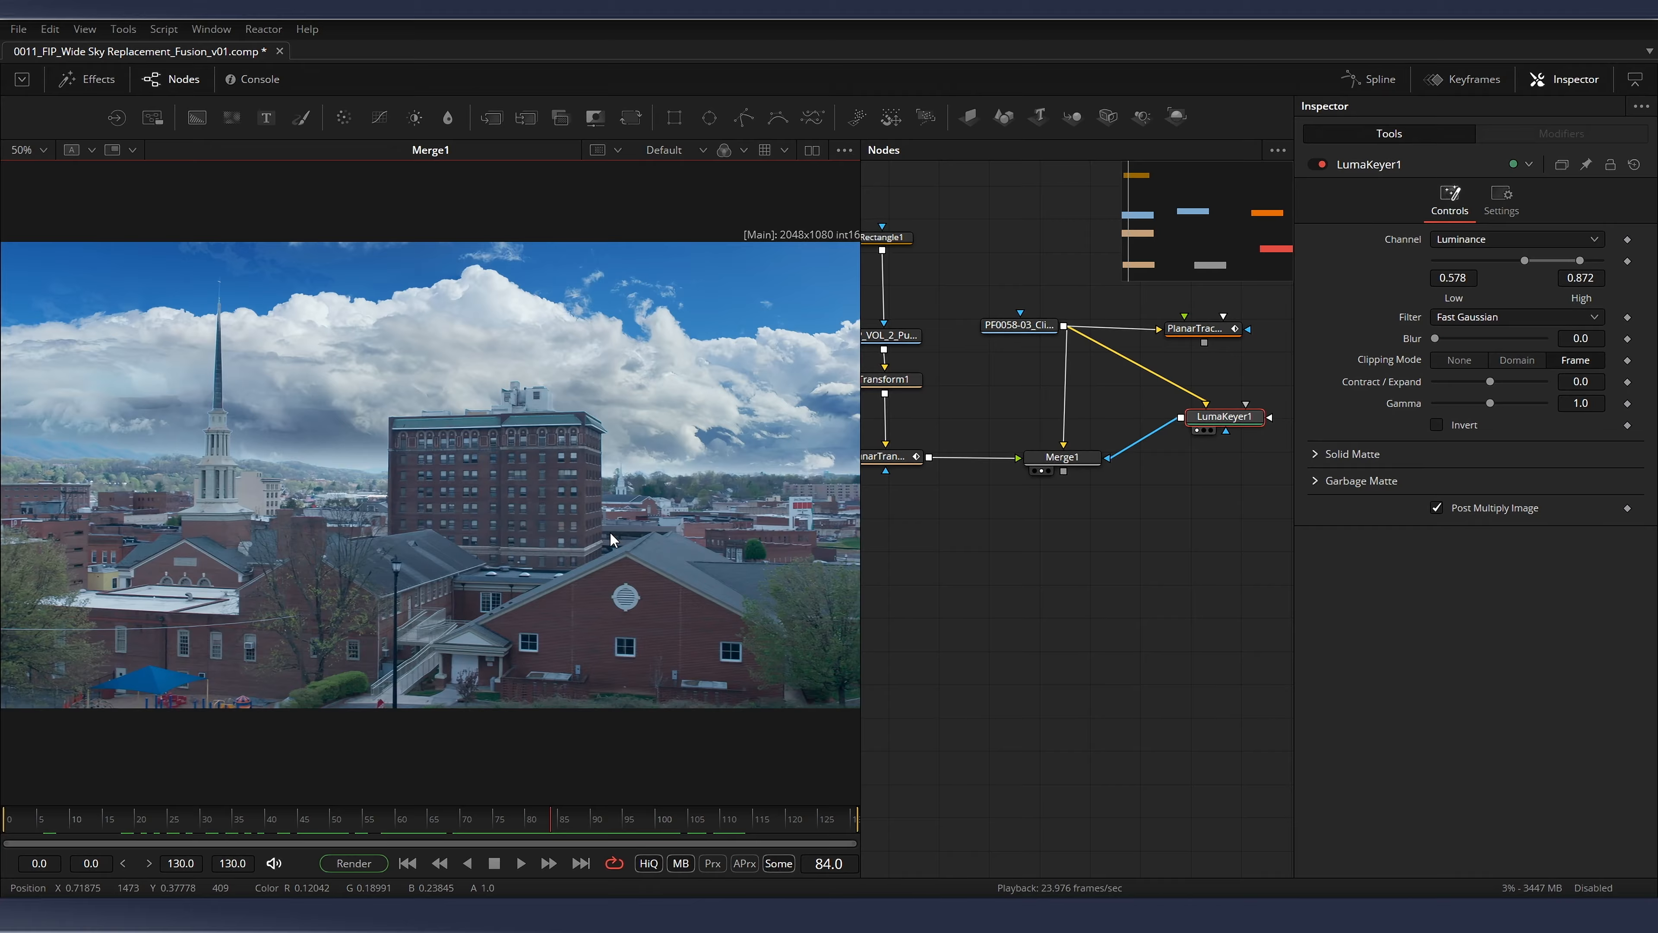
{"action": "key", "text": "space"}
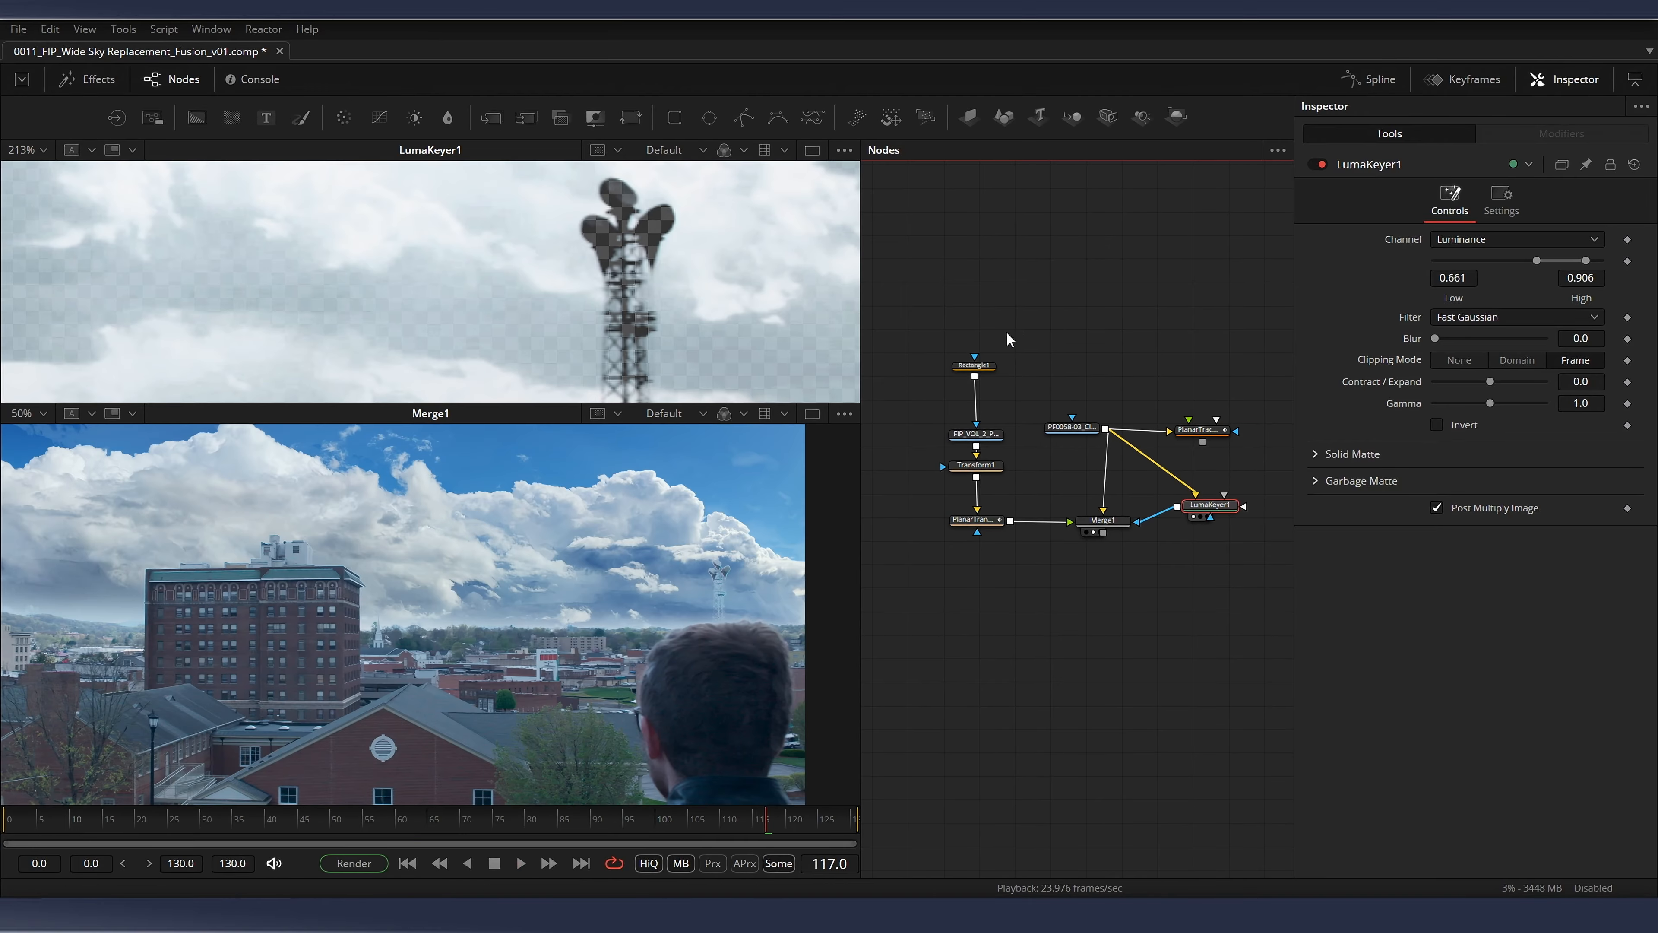
Spread out the node graph by moving Transform1, PlanarTransform1, Merge1 and LumaKeyer1 down, leaving a gap below the cloud panorama
{"action": "left_click", "coordinate": [973, 365]}
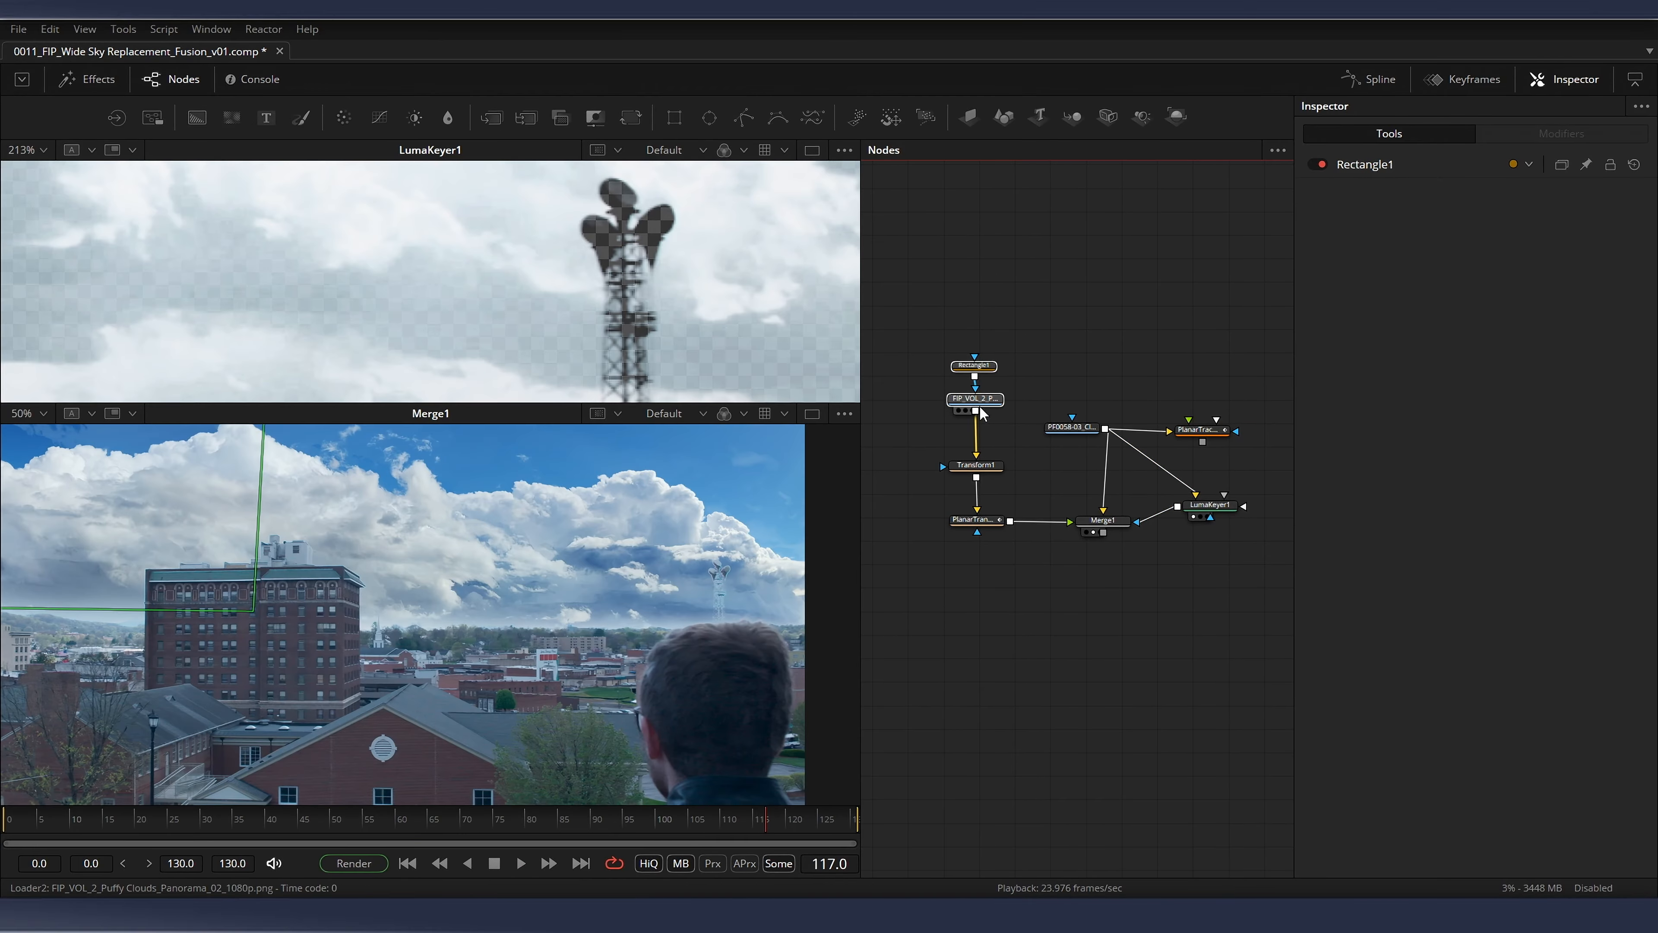
{"action": "left_click", "coordinate": [977, 399]}
{"action": "left_click_drag", "start_coordinate": [985, 440], "coordinate": [1254, 578]}
{"action": "left_click_drag", "start_coordinate": [1088, 528], "coordinate": [1104, 649]}
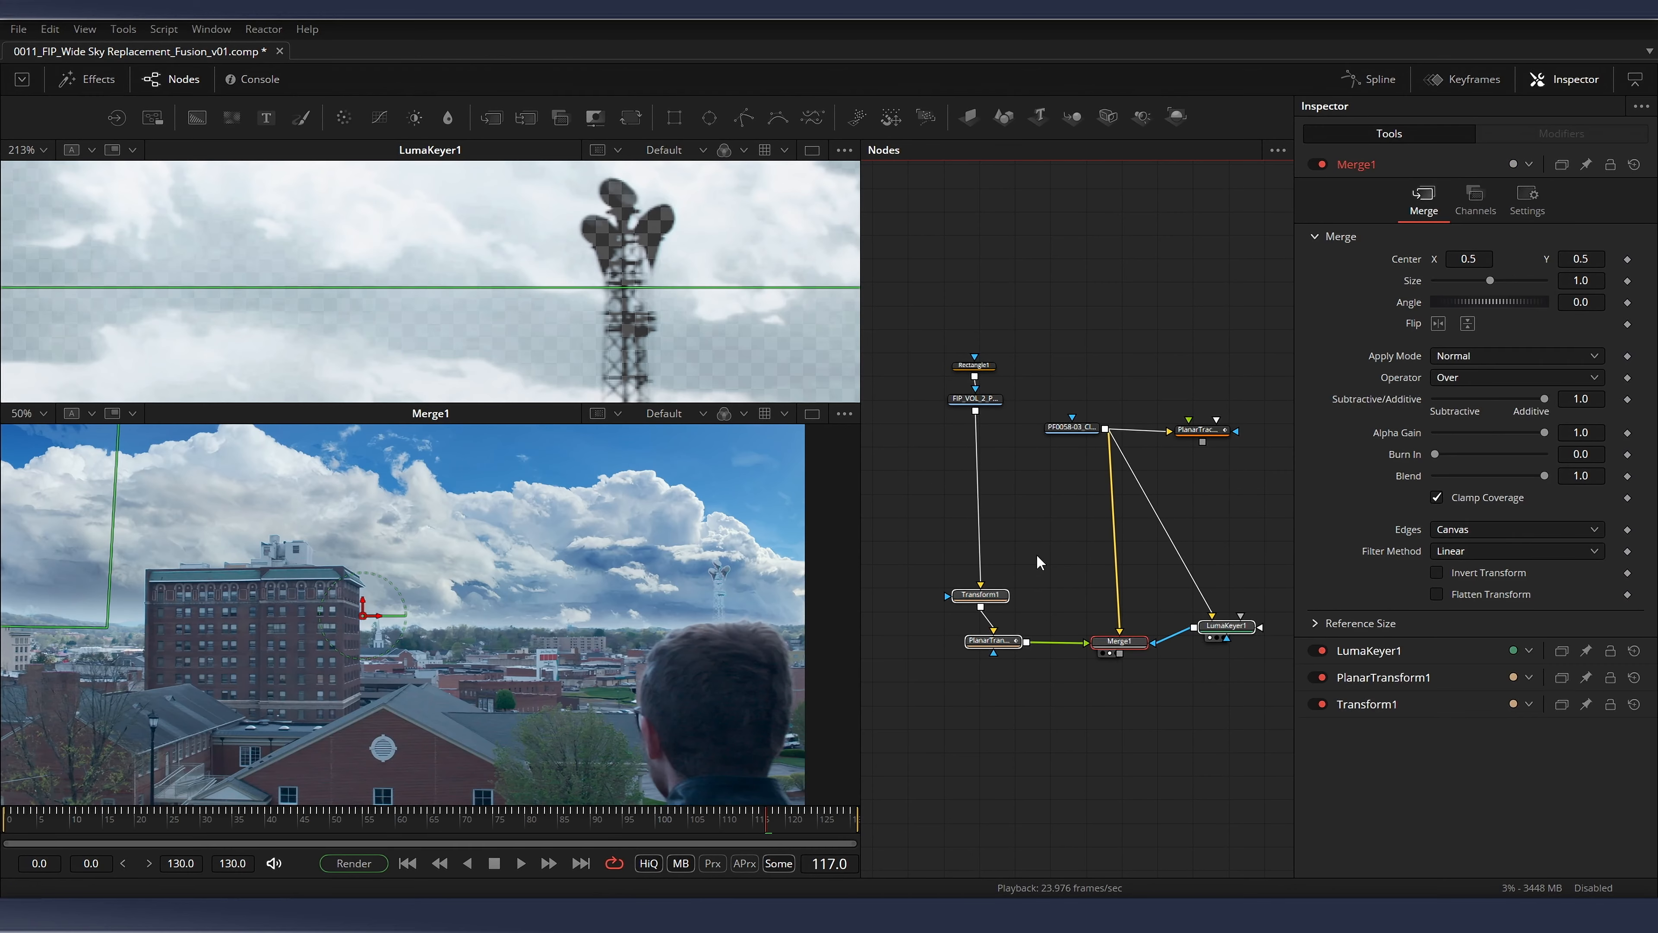
Insert a Color Corrector between the cloud panorama and Transform1
{"action": "left_click", "coordinate": [942, 481]}
{"action": "key", "text": "shift+space"}
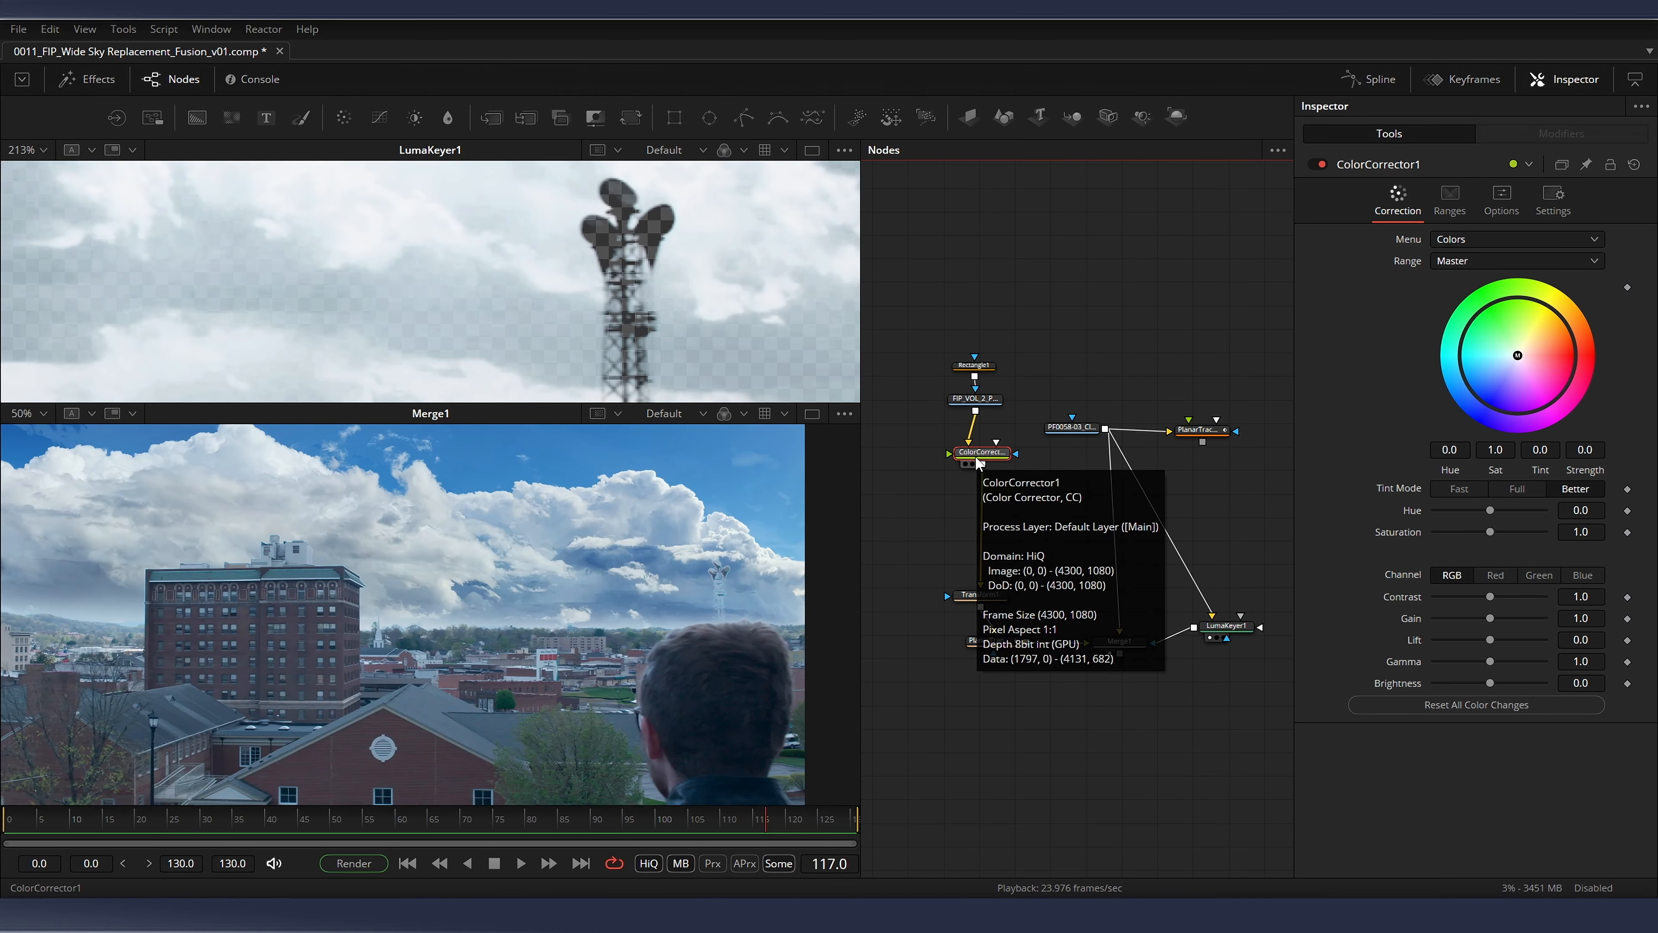
{"action": "left_click", "coordinate": [1494, 210]}
{"action": "left_click", "coordinate": [1461, 240]}
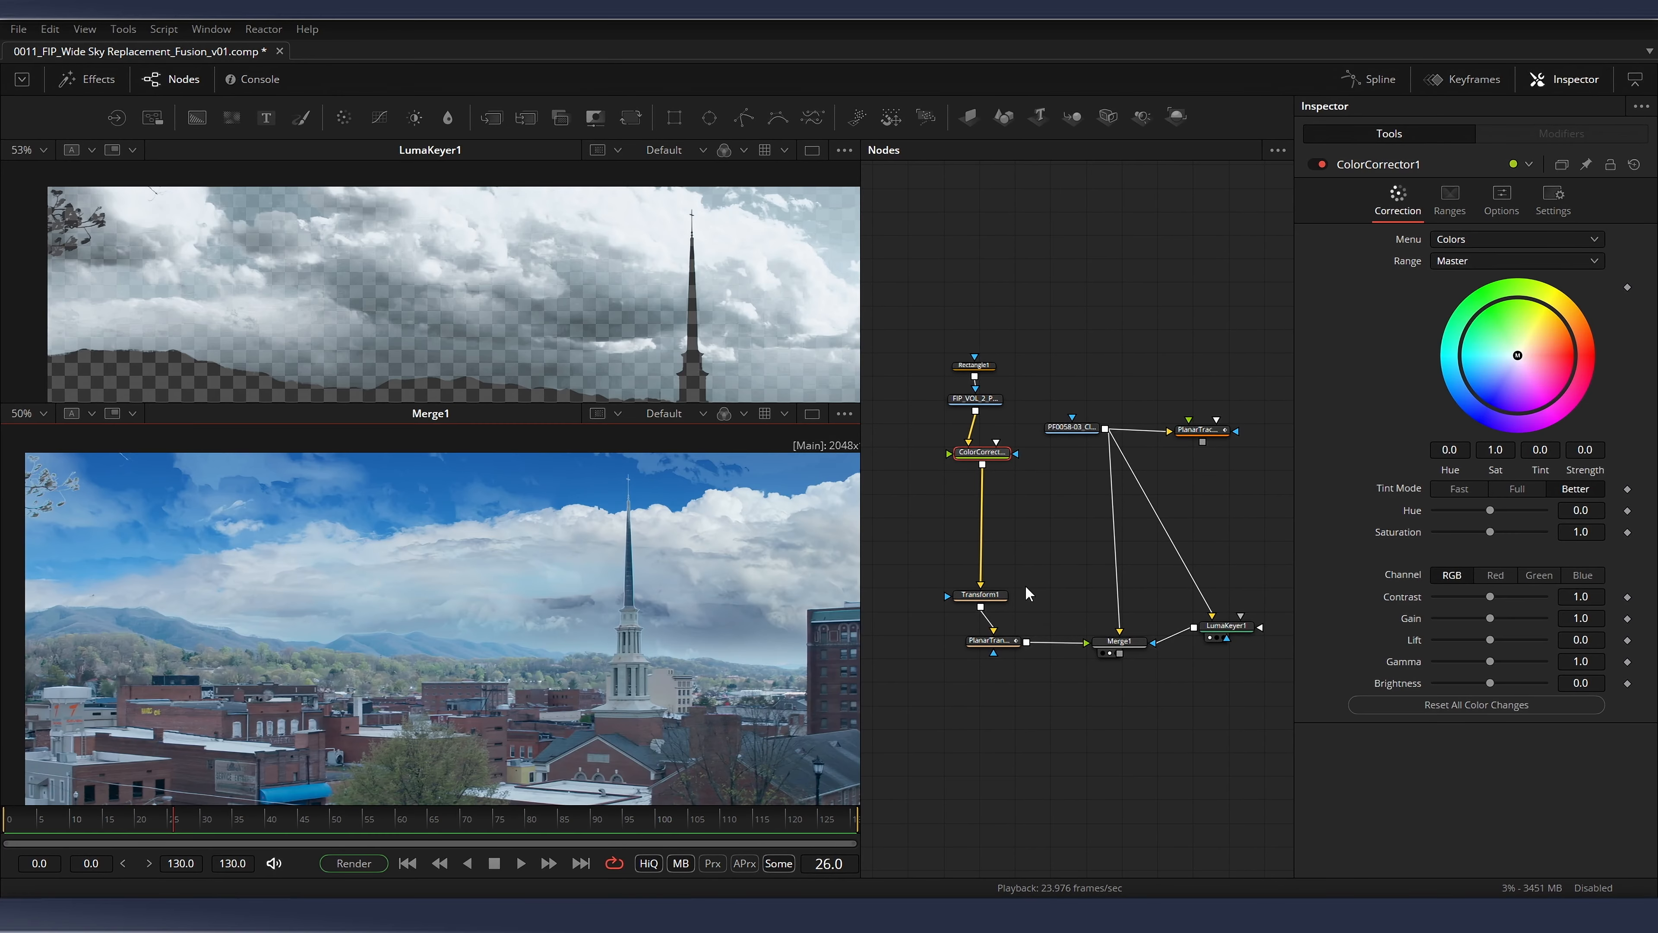
{"action": "left_click_drag", "start_coordinate": [983, 453], "coordinate": [977, 461]}
{"action": "left_click_drag", "start_coordinate": [701, 557], "coordinate": [655, 559]}
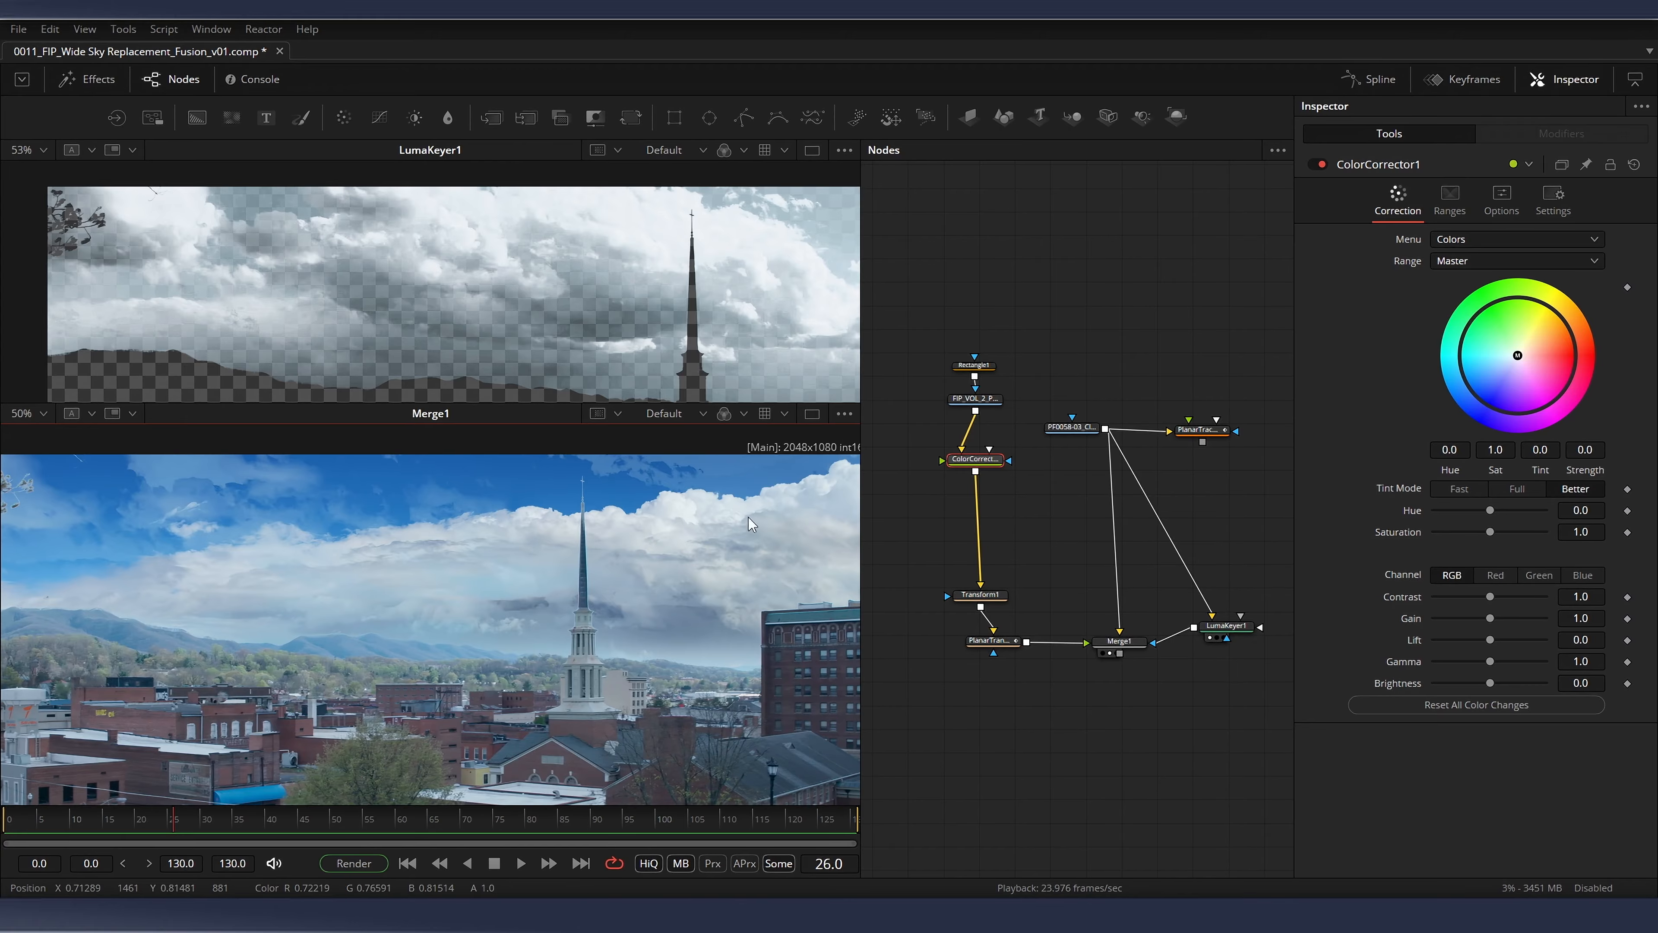
Display the PF0058-03 clip in the first viewer and compare its original sky with the composite at frame 99
{"action": "left_click", "coordinate": [1054, 439]}
{"action": "scroll", "coordinate": [641, 343], "scroll_direction": "down", "scroll_amount": 2}
{"action": "left_click_drag", "start_coordinate": [642, 342], "coordinate": [519, 328]}
{"action": "scroll", "coordinate": [462, 282], "scroll_direction": "up", "scroll_amount": 1}
{"action": "scroll", "coordinate": [604, 547], "scroll_direction": "down", "scroll_amount": 1}
{"action": "left_click_drag", "start_coordinate": [651, 559], "coordinate": [526, 520]}
{"action": "left_click_drag", "start_coordinate": [189, 831], "coordinate": [649, 816]}
{"action": "left_click_drag", "start_coordinate": [506, 317], "coordinate": [414, 254]}
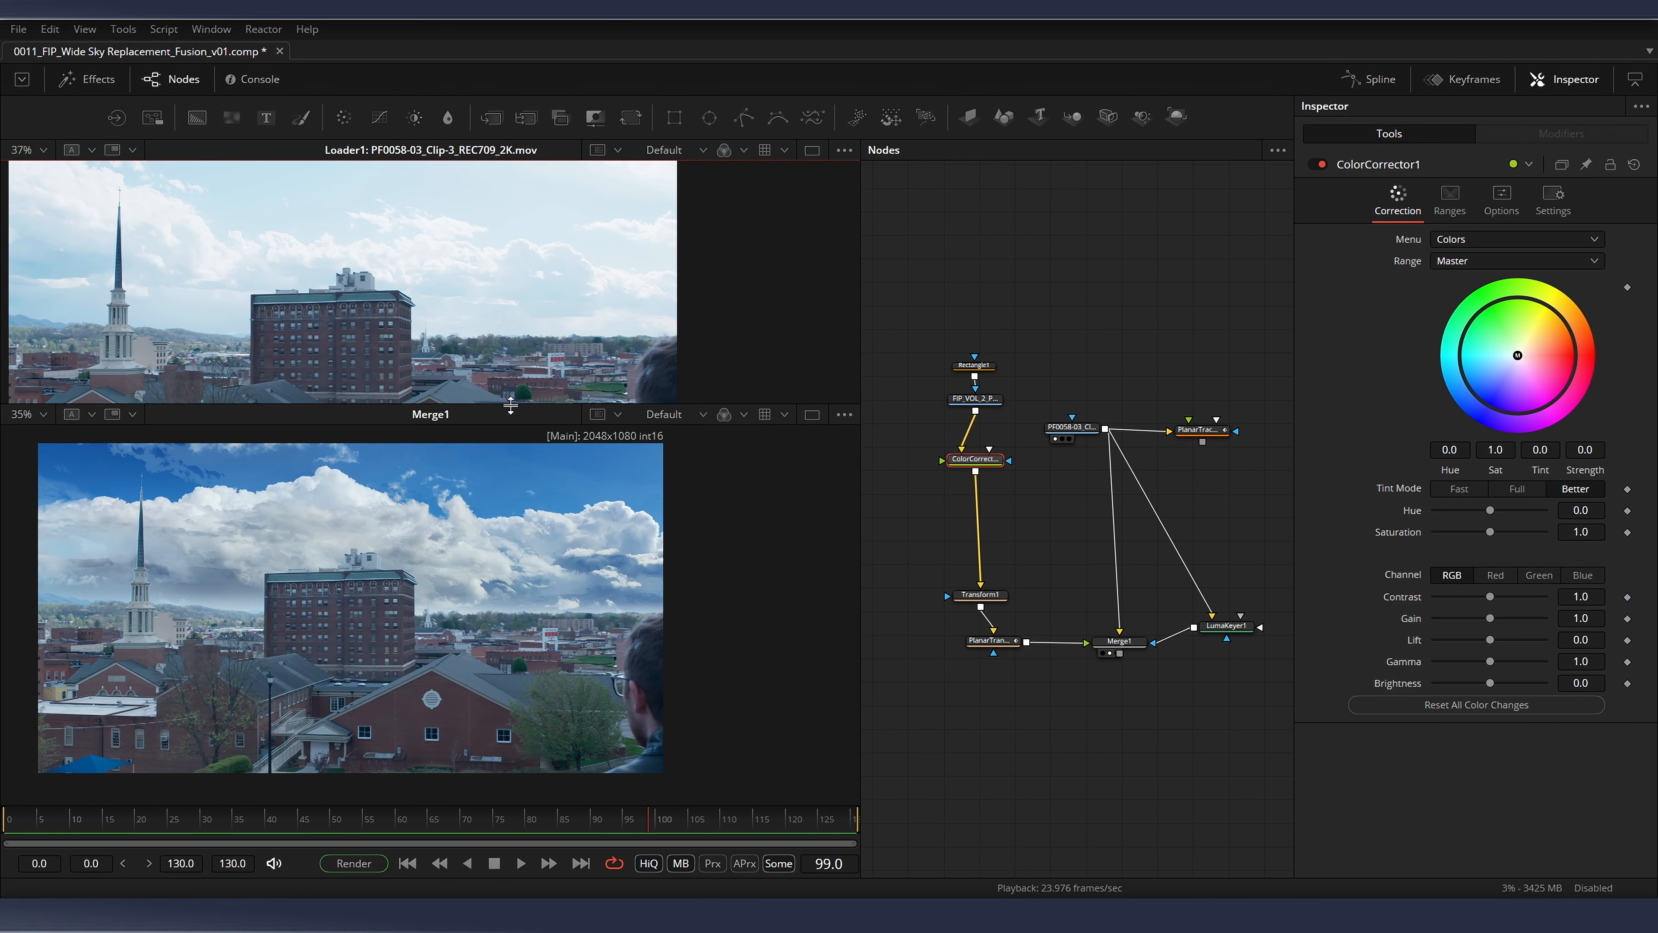
{"action": "left_click_drag", "start_coordinate": [509, 402], "coordinate": [509, 439]}
{"action": "left_click_drag", "start_coordinate": [496, 523], "coordinate": [527, 575]}
{"action": "scroll", "coordinate": [560, 548], "scroll_direction": "down", "scroll_amount": 1}
{"action": "scroll", "coordinate": [536, 561], "scroll_direction": "up", "scroll_amount": 1}
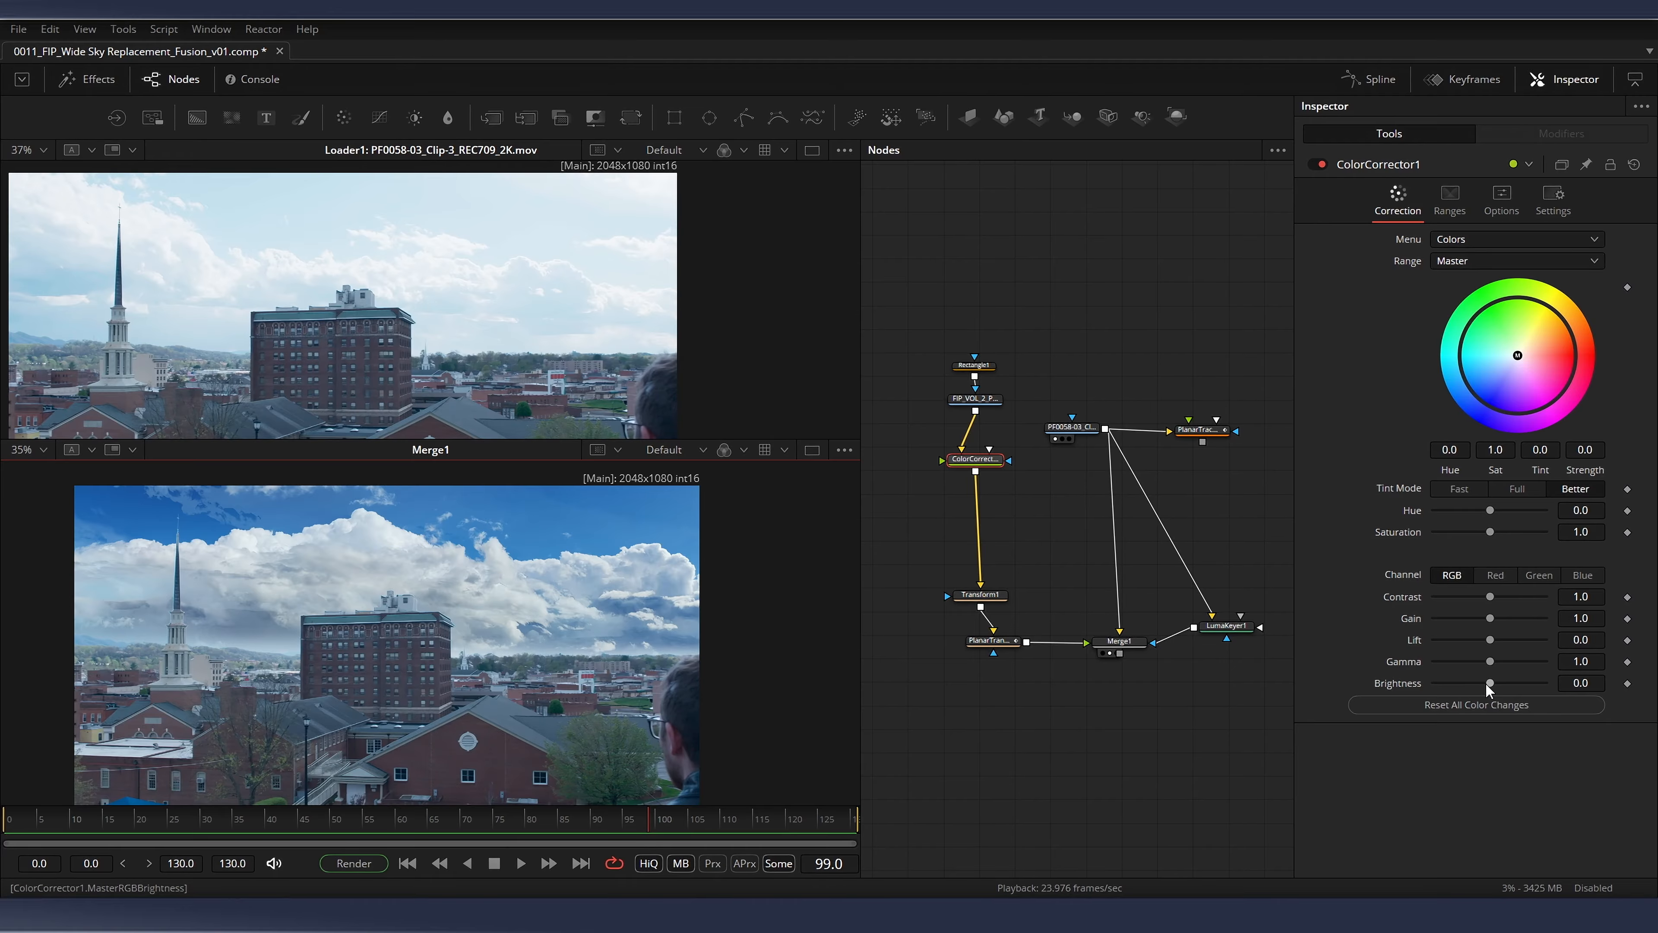
Set the Color Corrector's master Lift to 0.361 and Gamma to 0.669, and save the composition
{"action": "left_click_drag", "start_coordinate": [989, 466], "coordinate": [991, 469]}
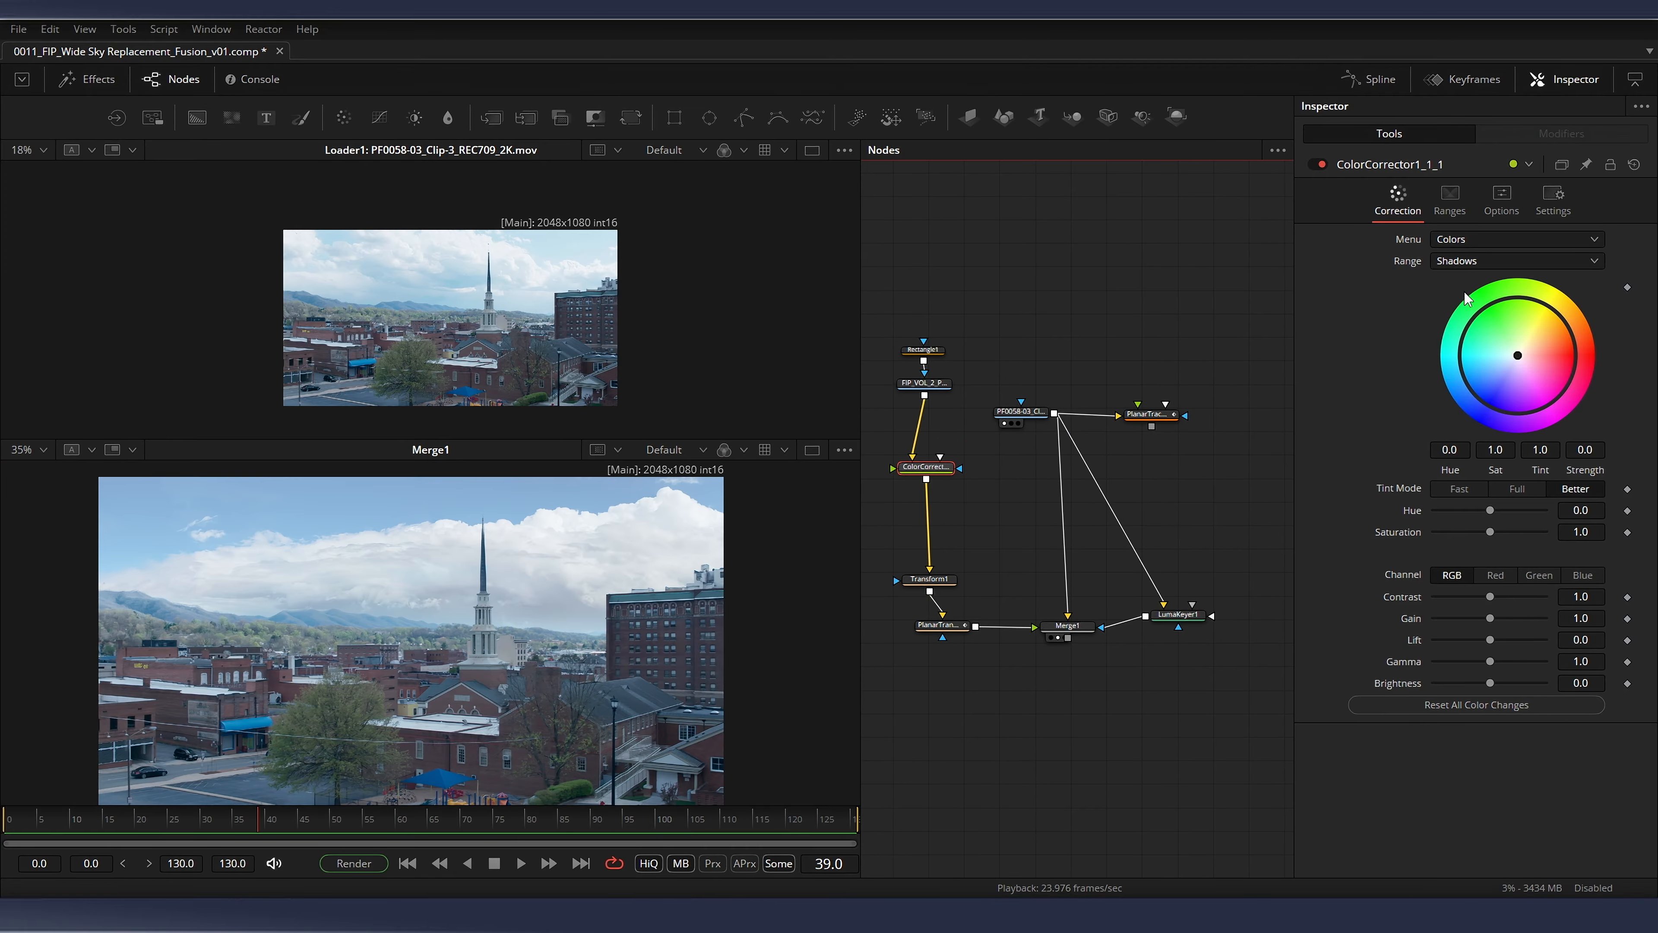
{"action": "left_click", "coordinate": [1466, 262]}
{"action": "left_click", "coordinate": [1468, 264]}
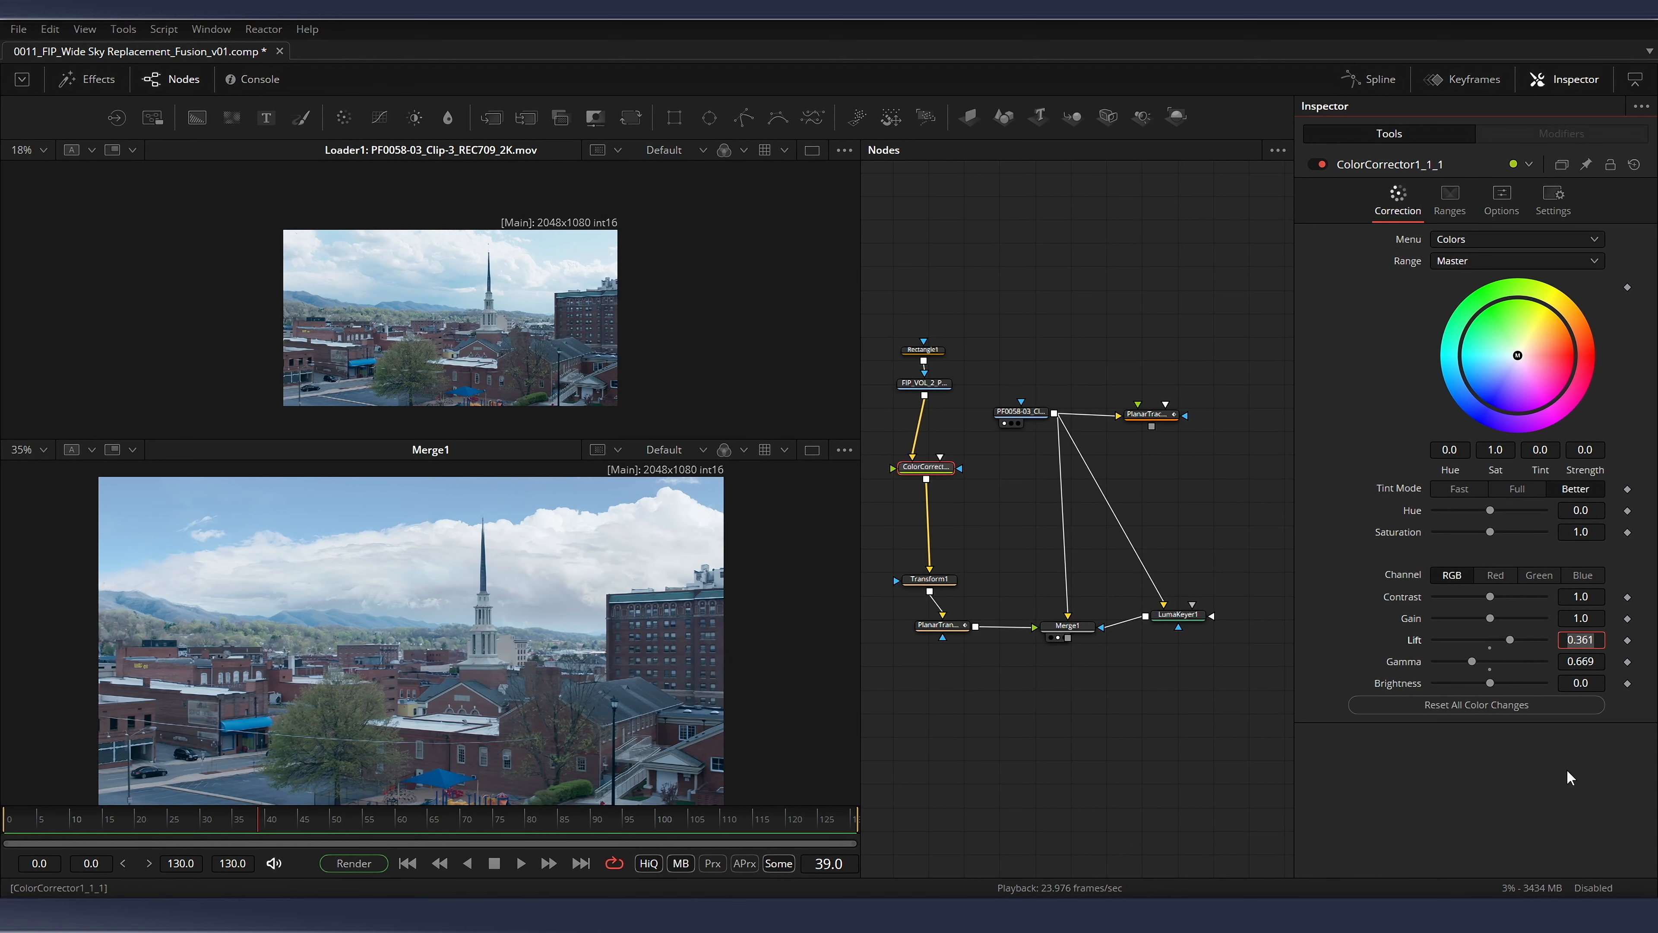
{"action": "left_click", "coordinate": [1579, 663]}
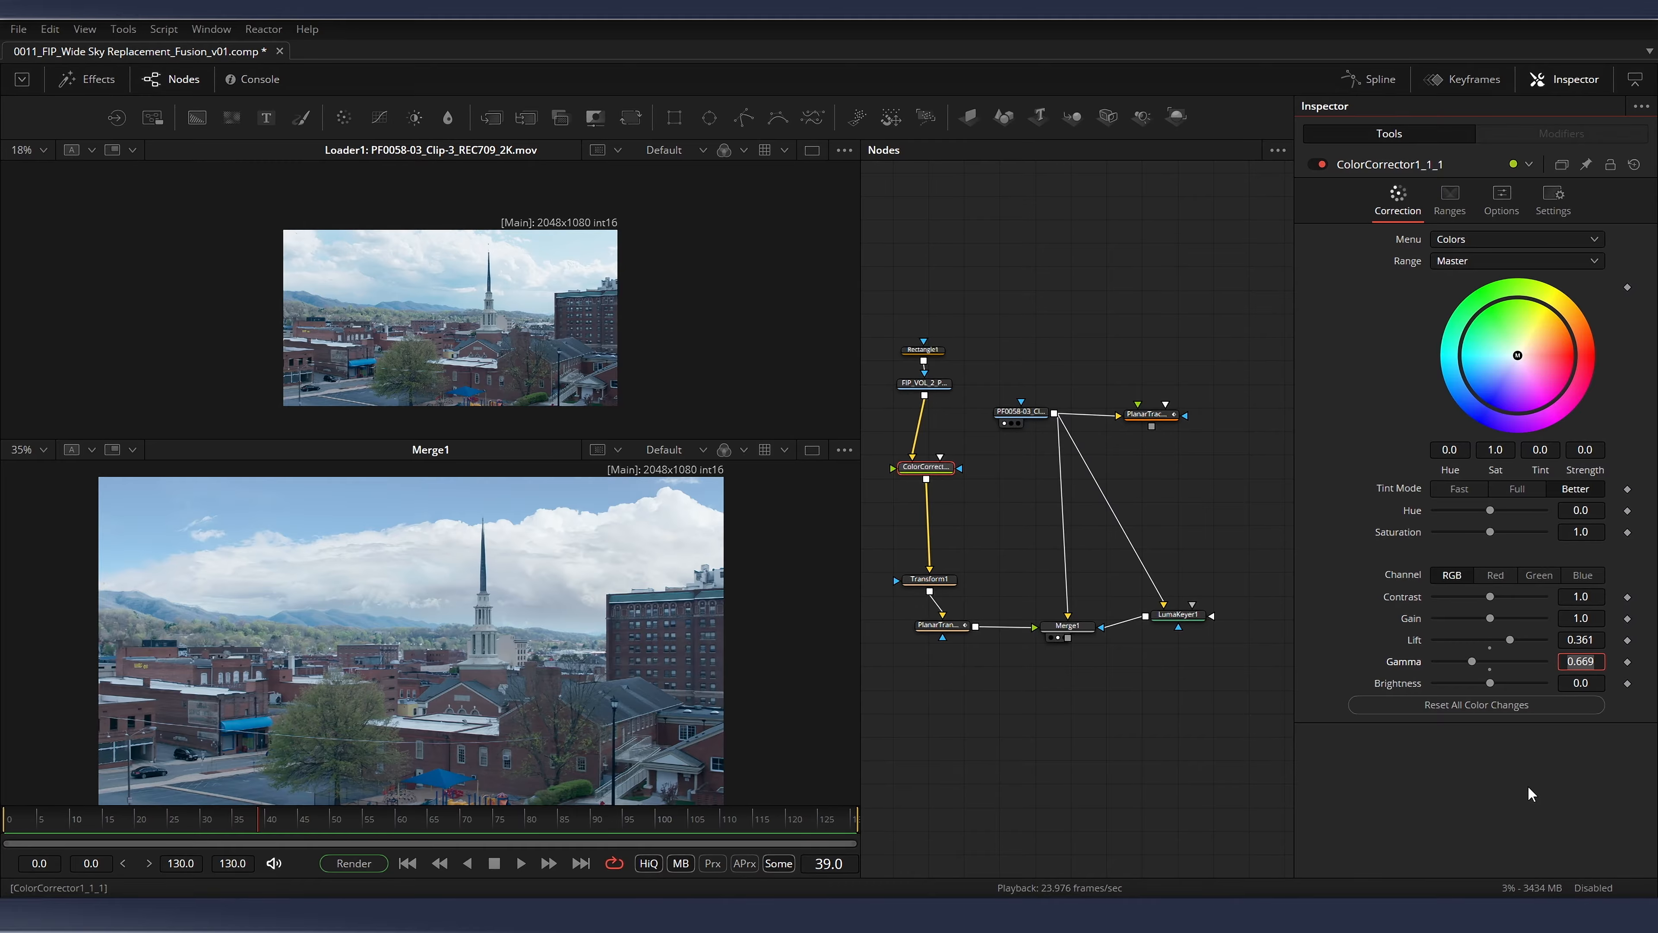
{"action": "key", "text": "ctrl+s"}
Play and scrub through the shot up to frame 130 to examine how the colour-corrected sky blends with the scene
{"action": "key", "text": "space"}
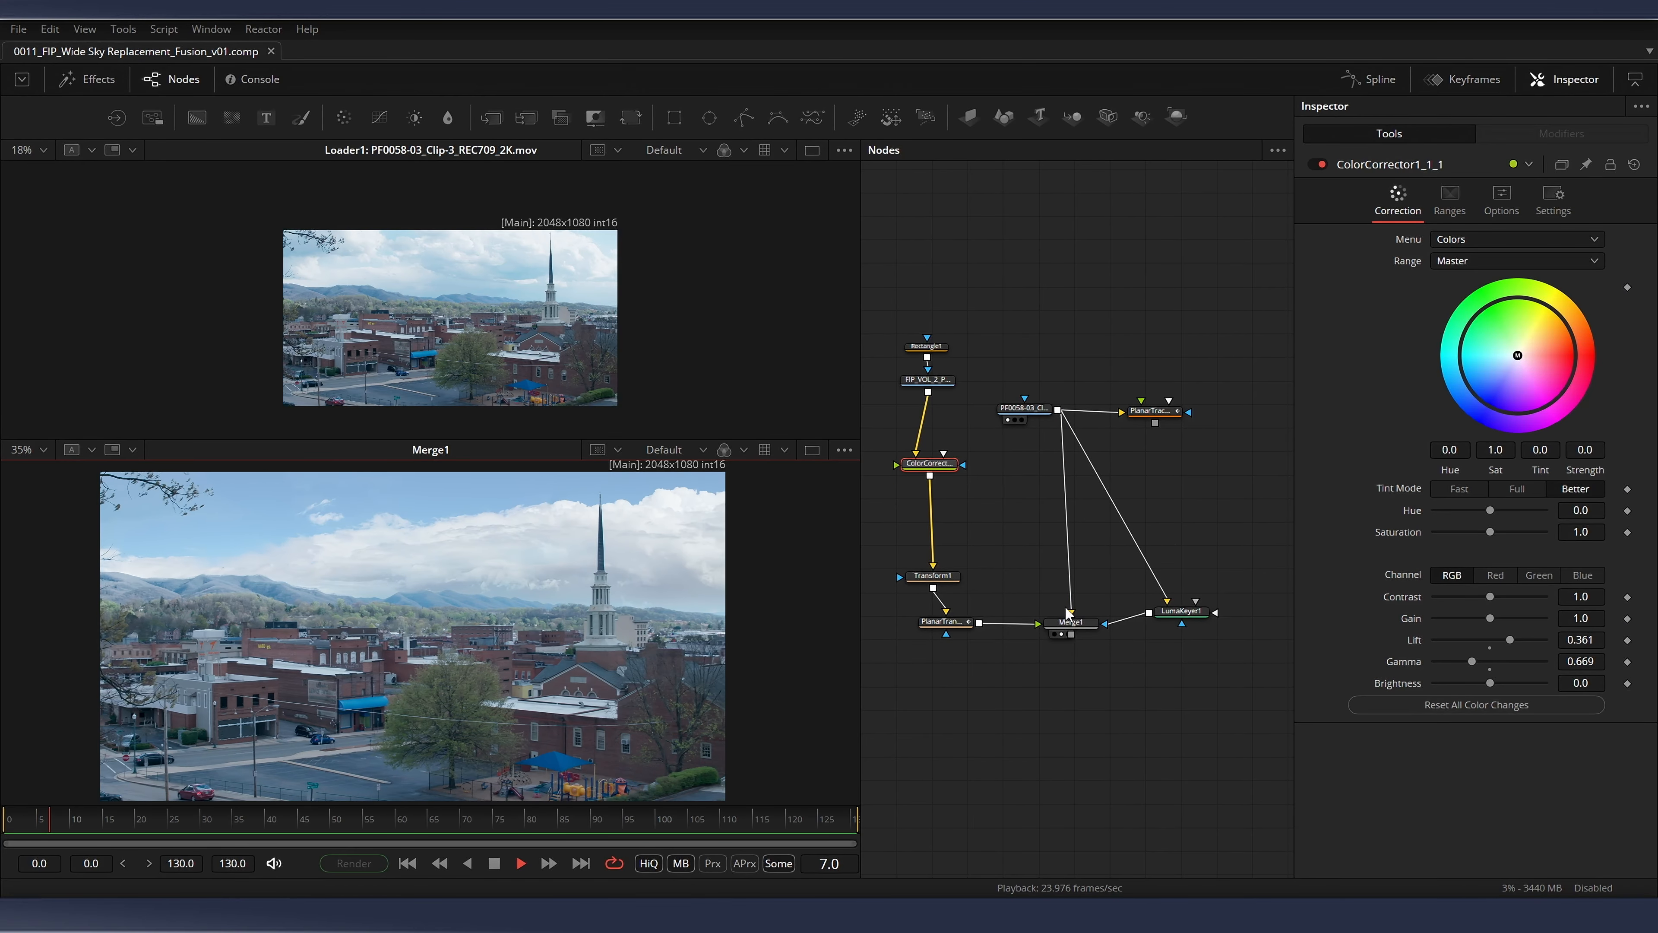
{"action": "key", "text": "space"}
{"action": "left_click_drag", "start_coordinate": [451, 825], "coordinate": [830, 806]}
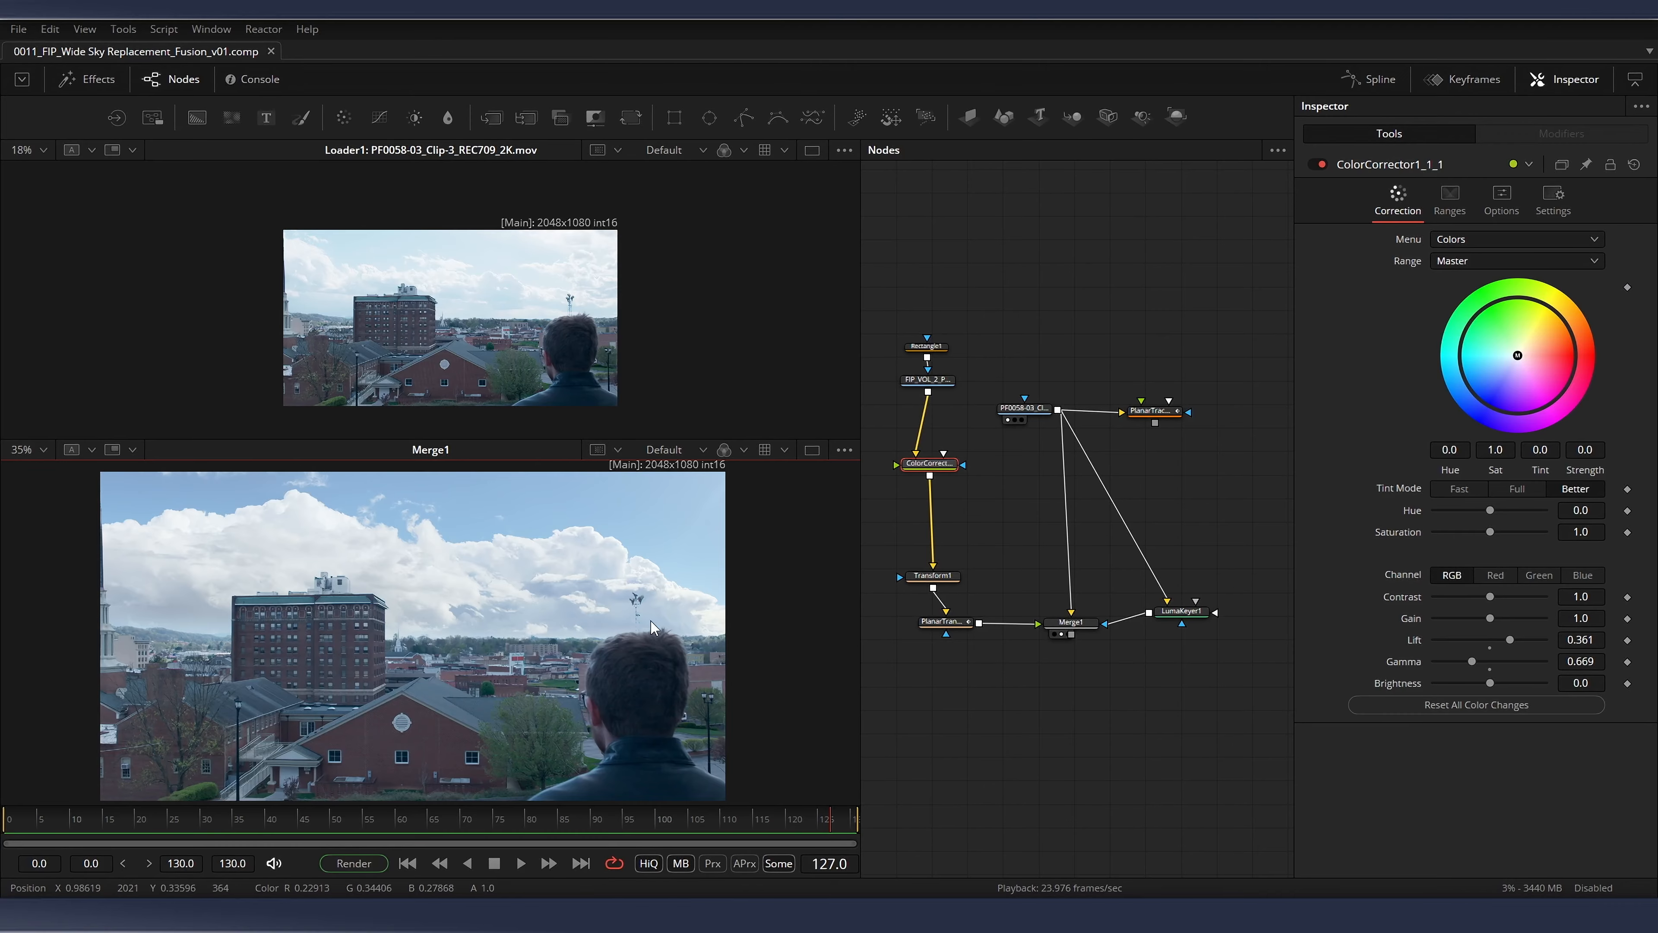
{"action": "scroll", "coordinate": [657, 623], "scroll_direction": "up", "scroll_amount": 5}
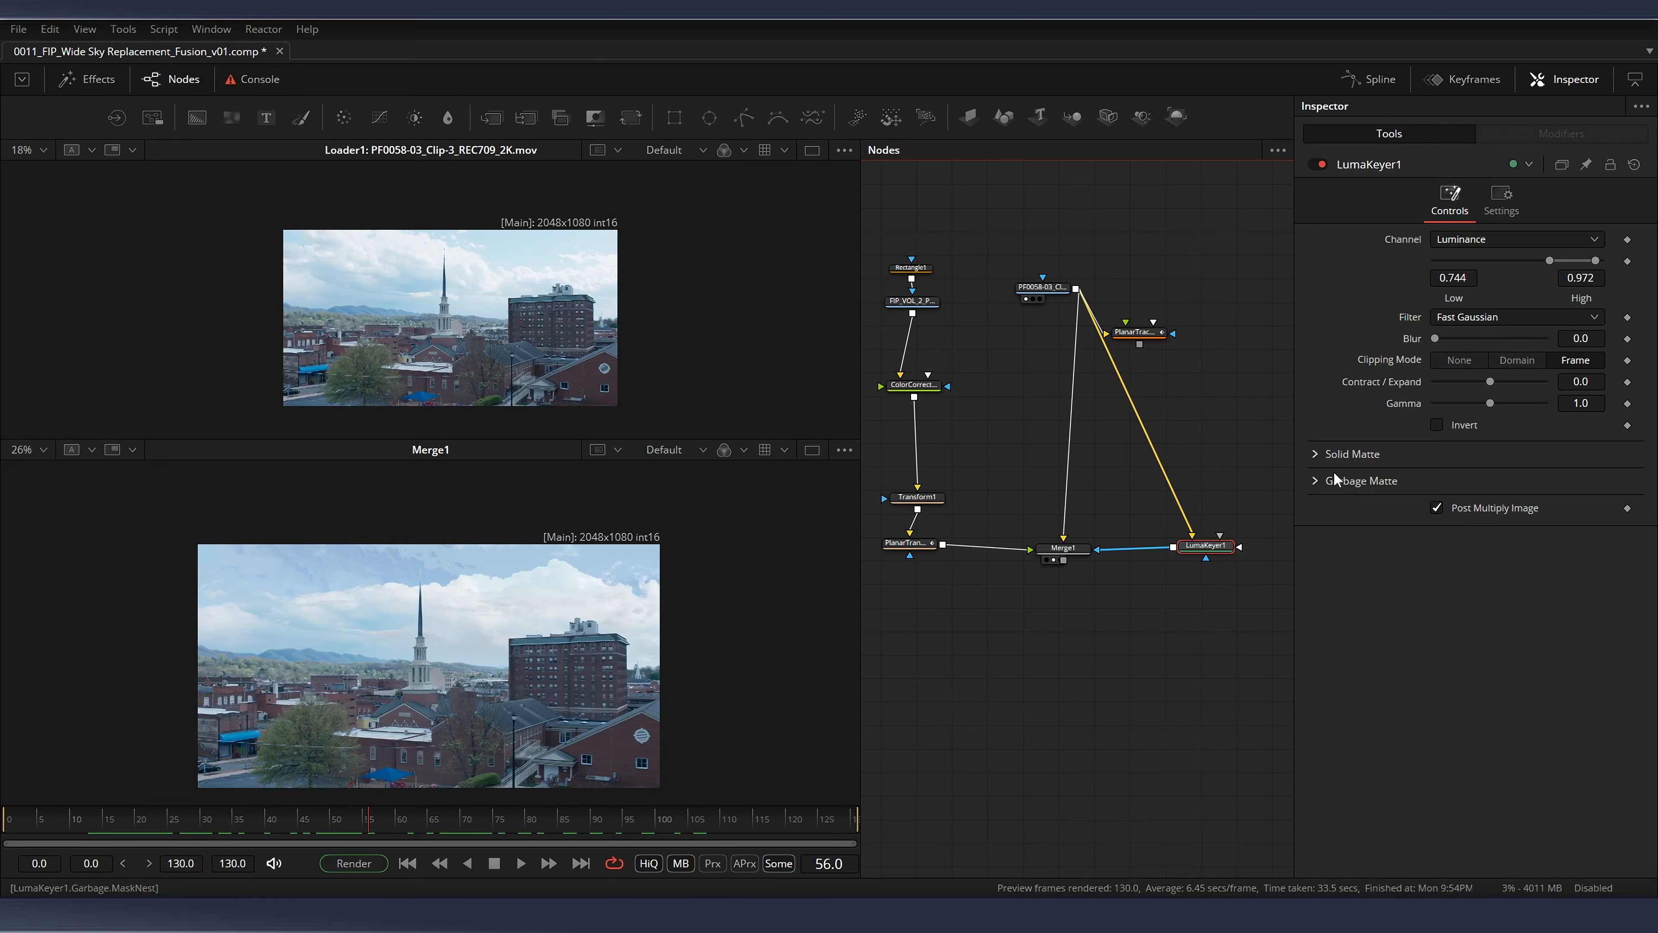
{"action": "left_click_drag", "start_coordinate": [1210, 555], "coordinate": [1215, 552]}
{"action": "scroll", "coordinate": [721, 790], "scroll_direction": "up", "scroll_amount": 2}
{"action": "left_click_drag", "start_coordinate": [750, 819], "coordinate": [876, 819]}
{"action": "left_click_drag", "start_coordinate": [1209, 543], "coordinate": [1198, 546]}
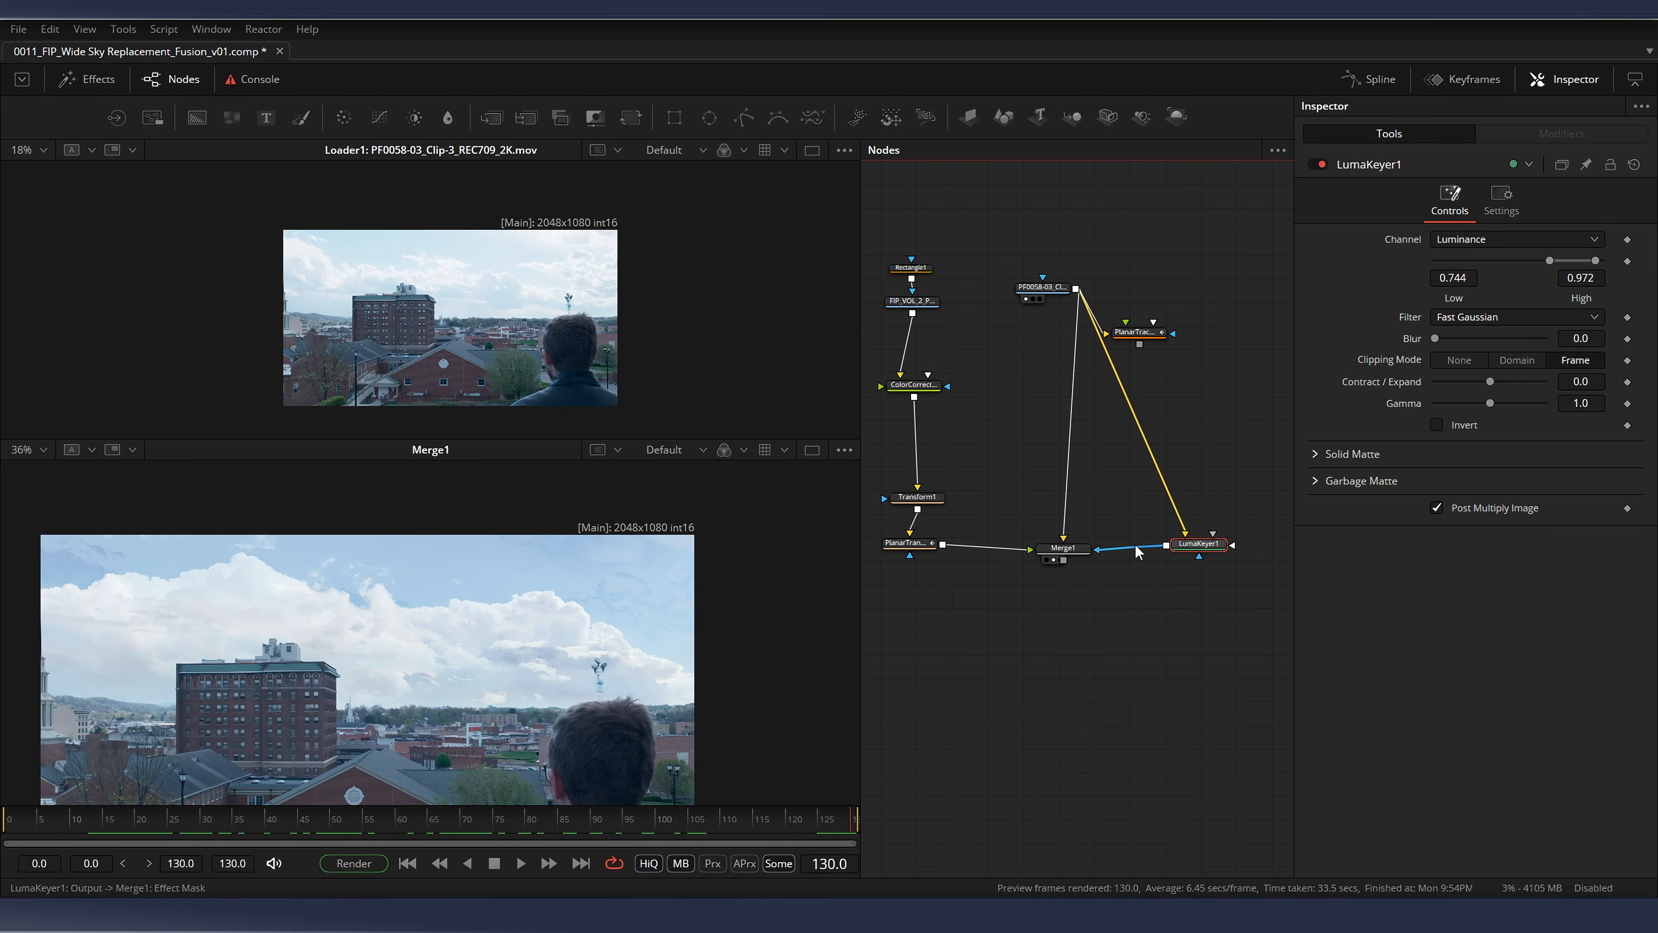
Examine the key's edges around the siren tower and the man's hair in the last frames of the composite
{"action": "scroll", "coordinate": [614, 669], "scroll_direction": "up", "scroll_amount": 6}
{"action": "left_click_drag", "start_coordinate": [566, 678], "coordinate": [587, 646]}
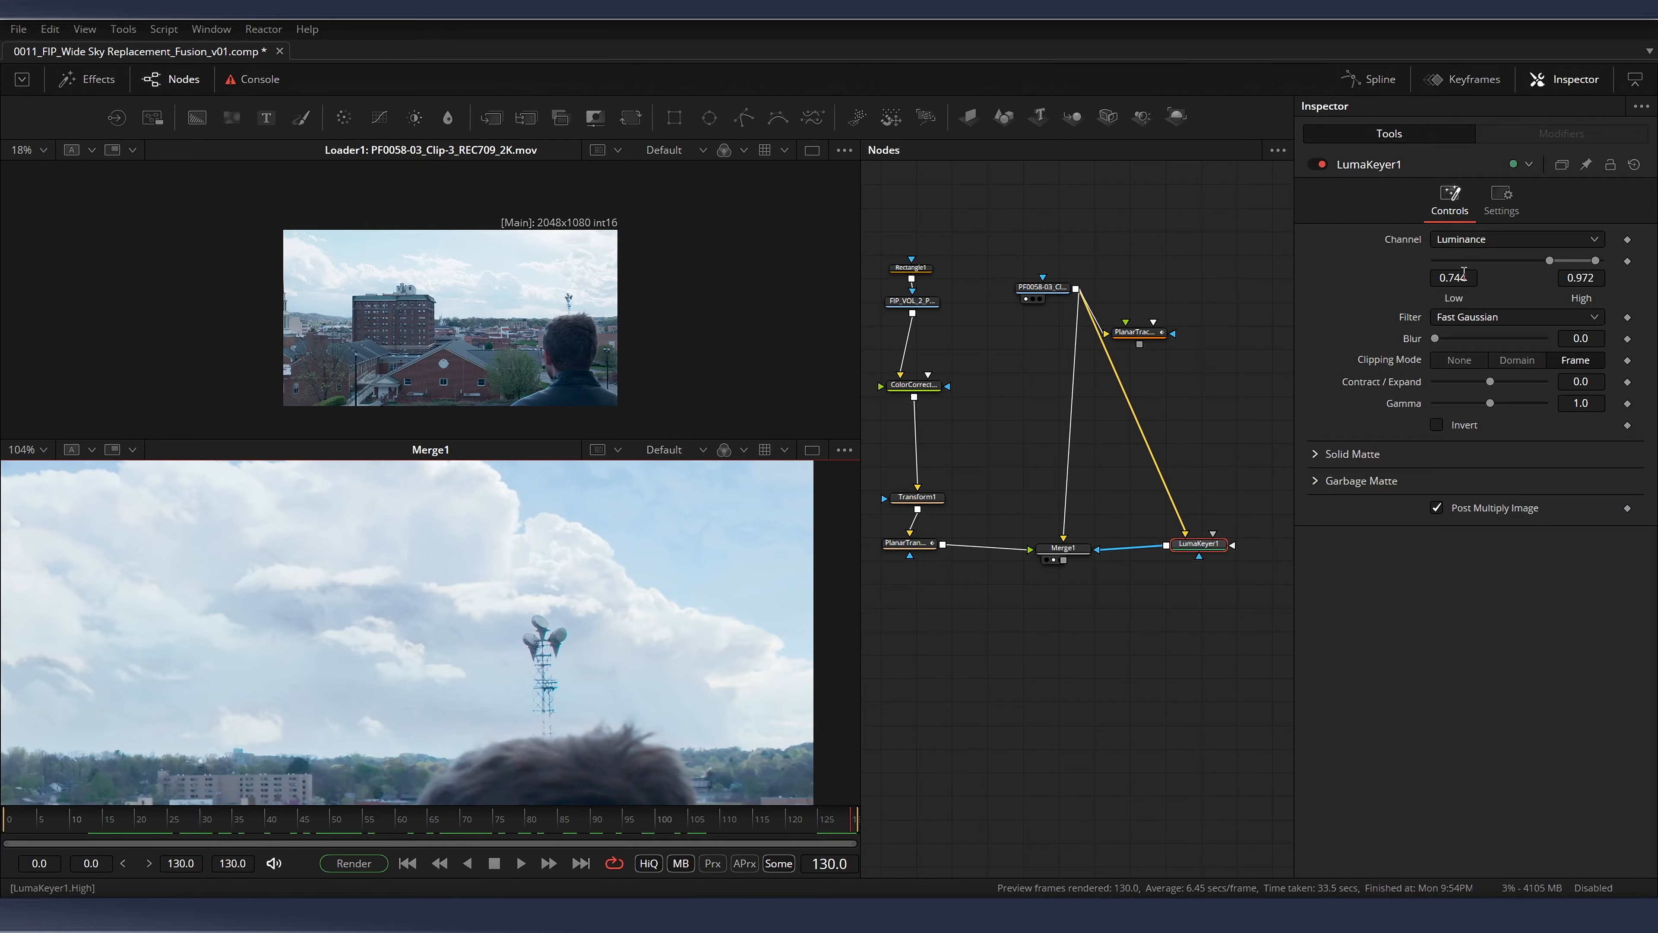
{"action": "left_click", "coordinate": [1450, 283]}
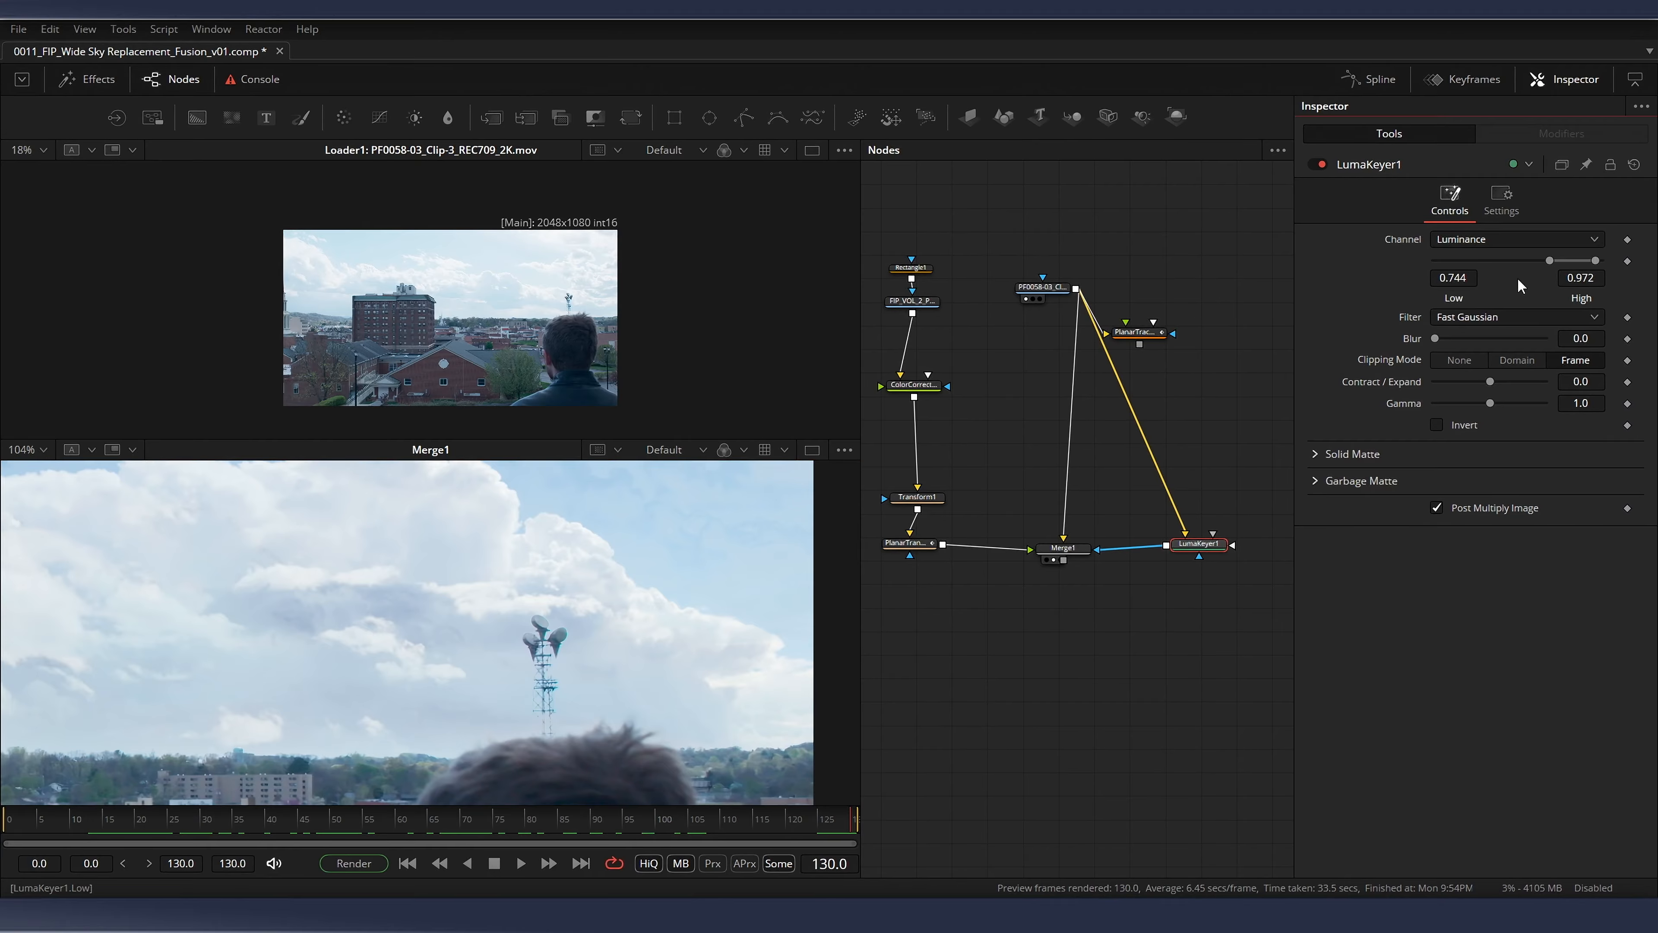
{"action": "left_click", "coordinate": [1458, 730]}
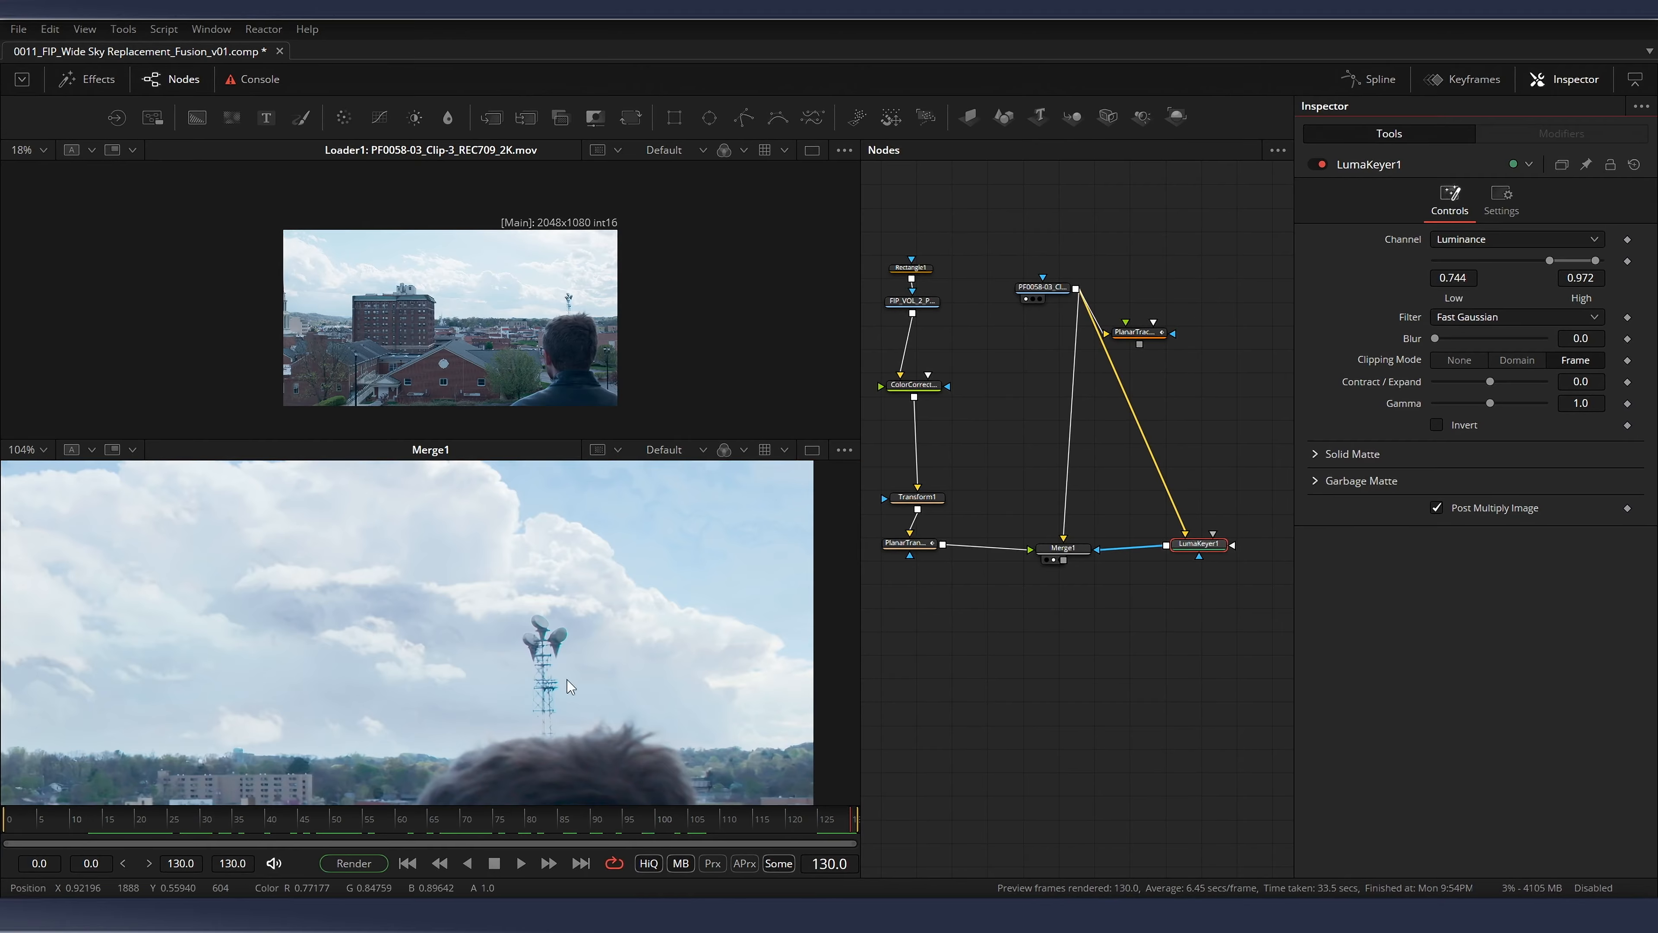
{"action": "scroll", "coordinate": [565, 681], "scroll_direction": "down", "scroll_amount": 2}
{"action": "left_click_drag", "start_coordinate": [544, 673], "coordinate": [629, 656]}
{"action": "scroll", "coordinate": [642, 664], "scroll_direction": "up", "scroll_amount": 2}
{"action": "left_click_drag", "start_coordinate": [671, 819], "coordinate": [831, 819]}
{"action": "scroll", "coordinate": [664, 636], "scroll_direction": "down", "scroll_amount": 4}
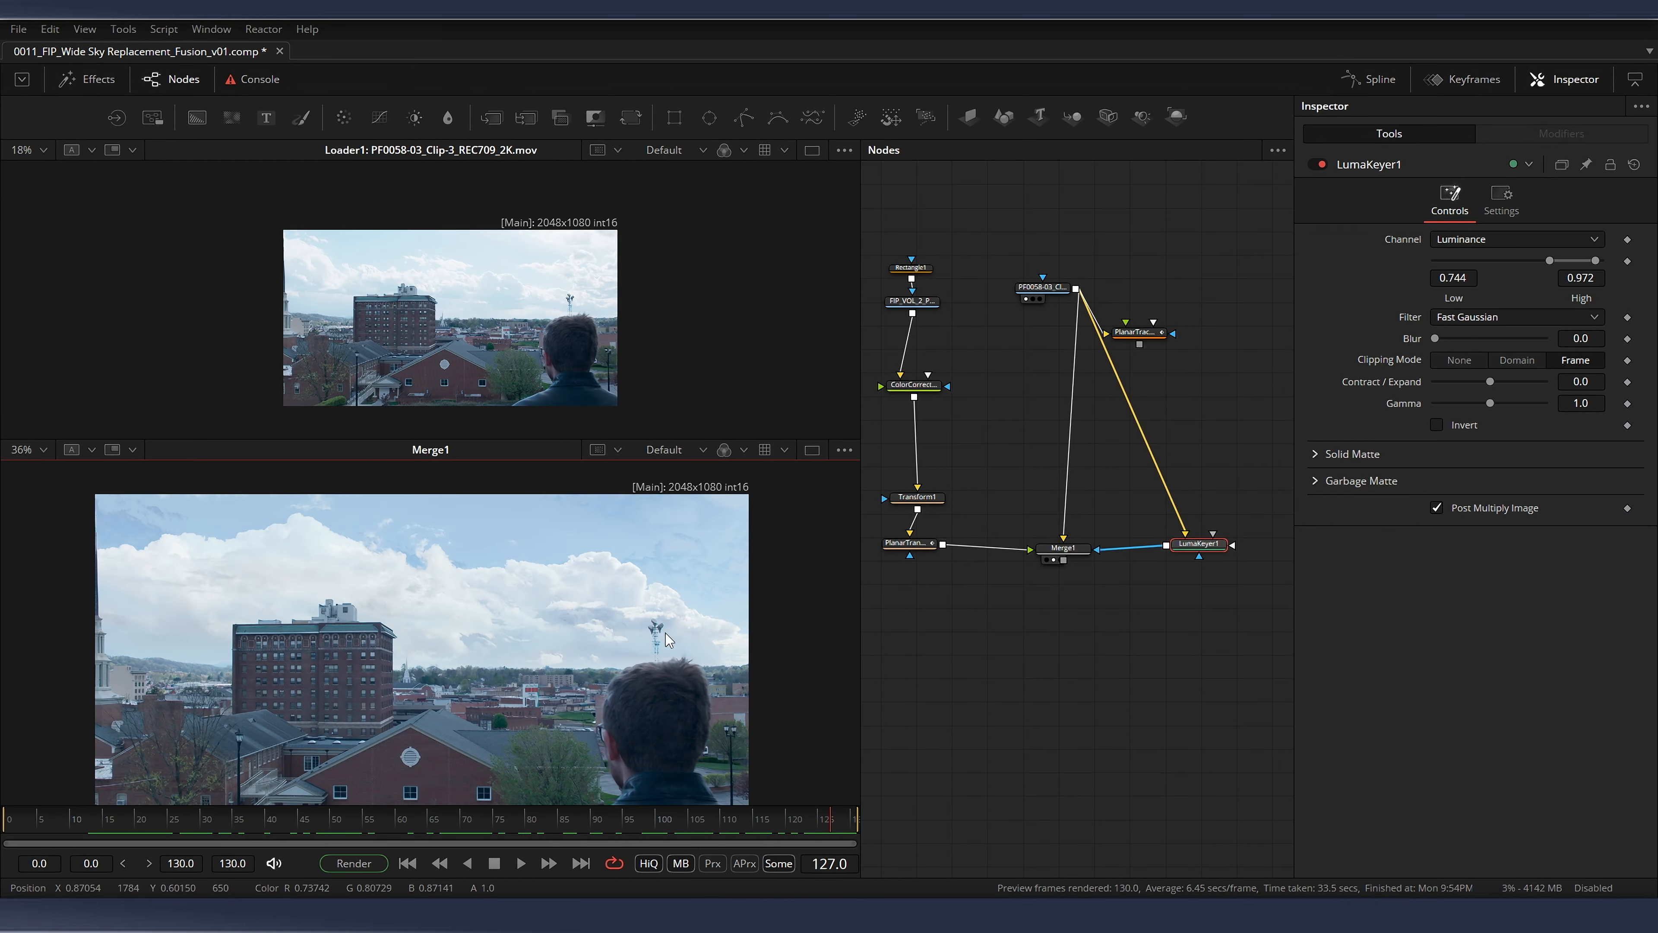
{"action": "left_click_drag", "start_coordinate": [515, 634], "coordinate": [601, 623]}
Go to frame 20 and display LumaKeyer1's result in the first viewer
{"action": "left_click_drag", "start_coordinate": [726, 822], "coordinate": [134, 815]}
{"action": "left_click_drag", "start_coordinate": [1166, 567], "coordinate": [1011, 581]}
{"action": "left_click_drag", "start_coordinate": [1051, 564], "coordinate": [1060, 567]}
{"action": "key", "text": "1"}
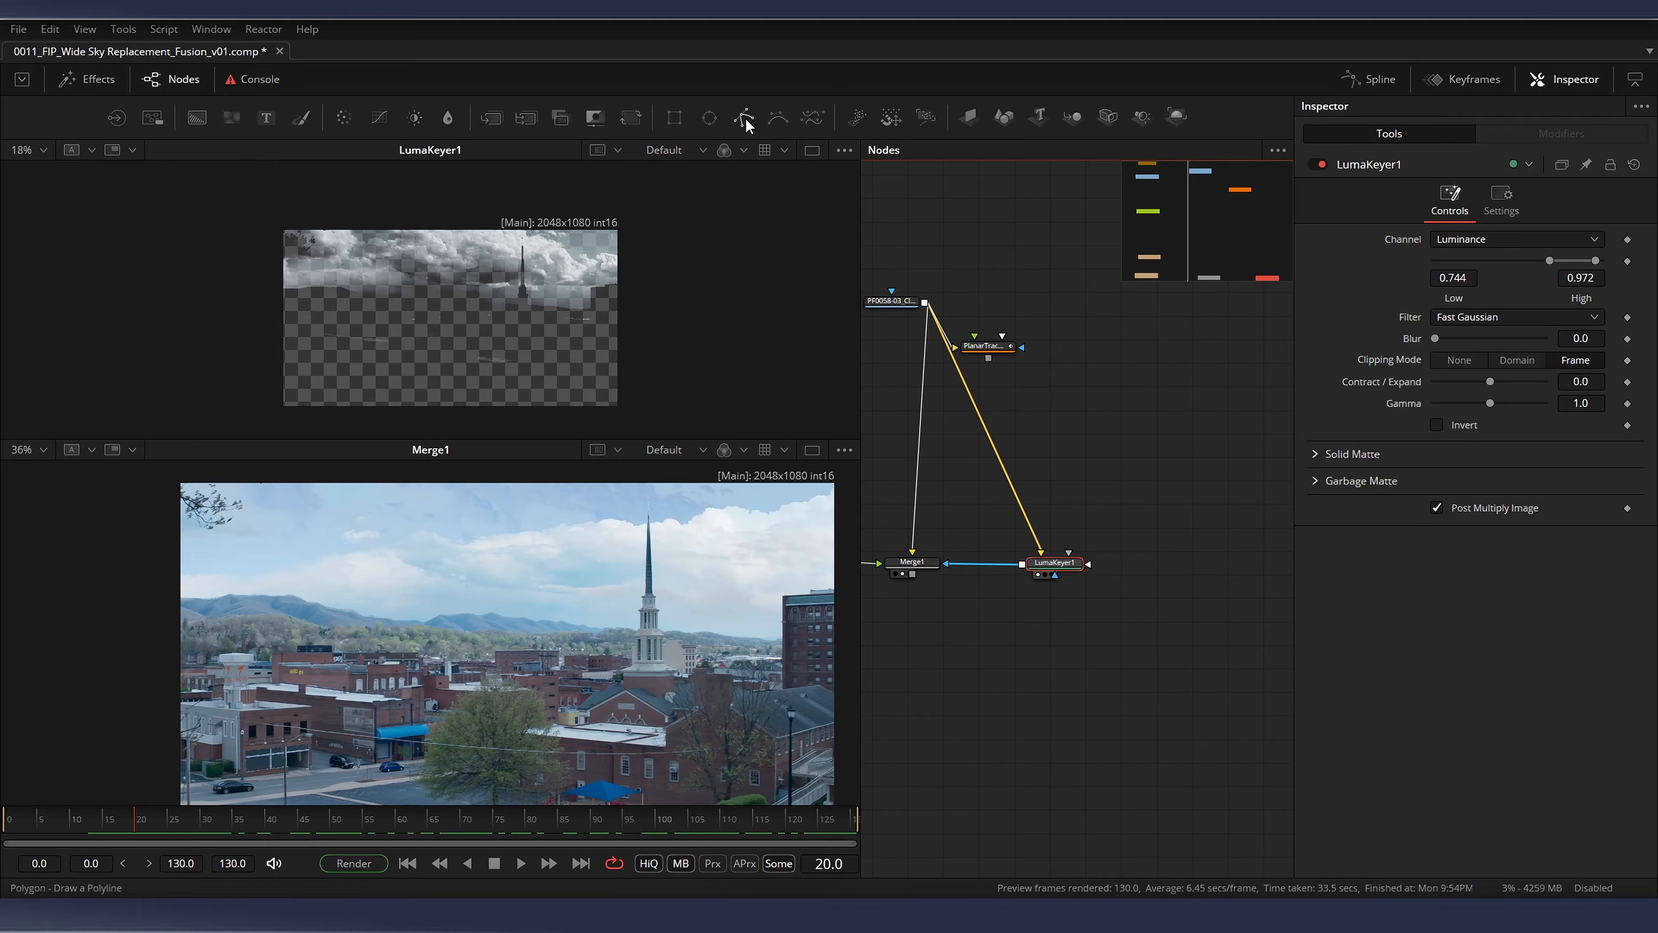
Add a Polygon mask and draw a closed rounded shape around the branches and sky at the frame's left edge
{"action": "left_click_drag", "start_coordinate": [746, 124], "coordinate": [1139, 497]}
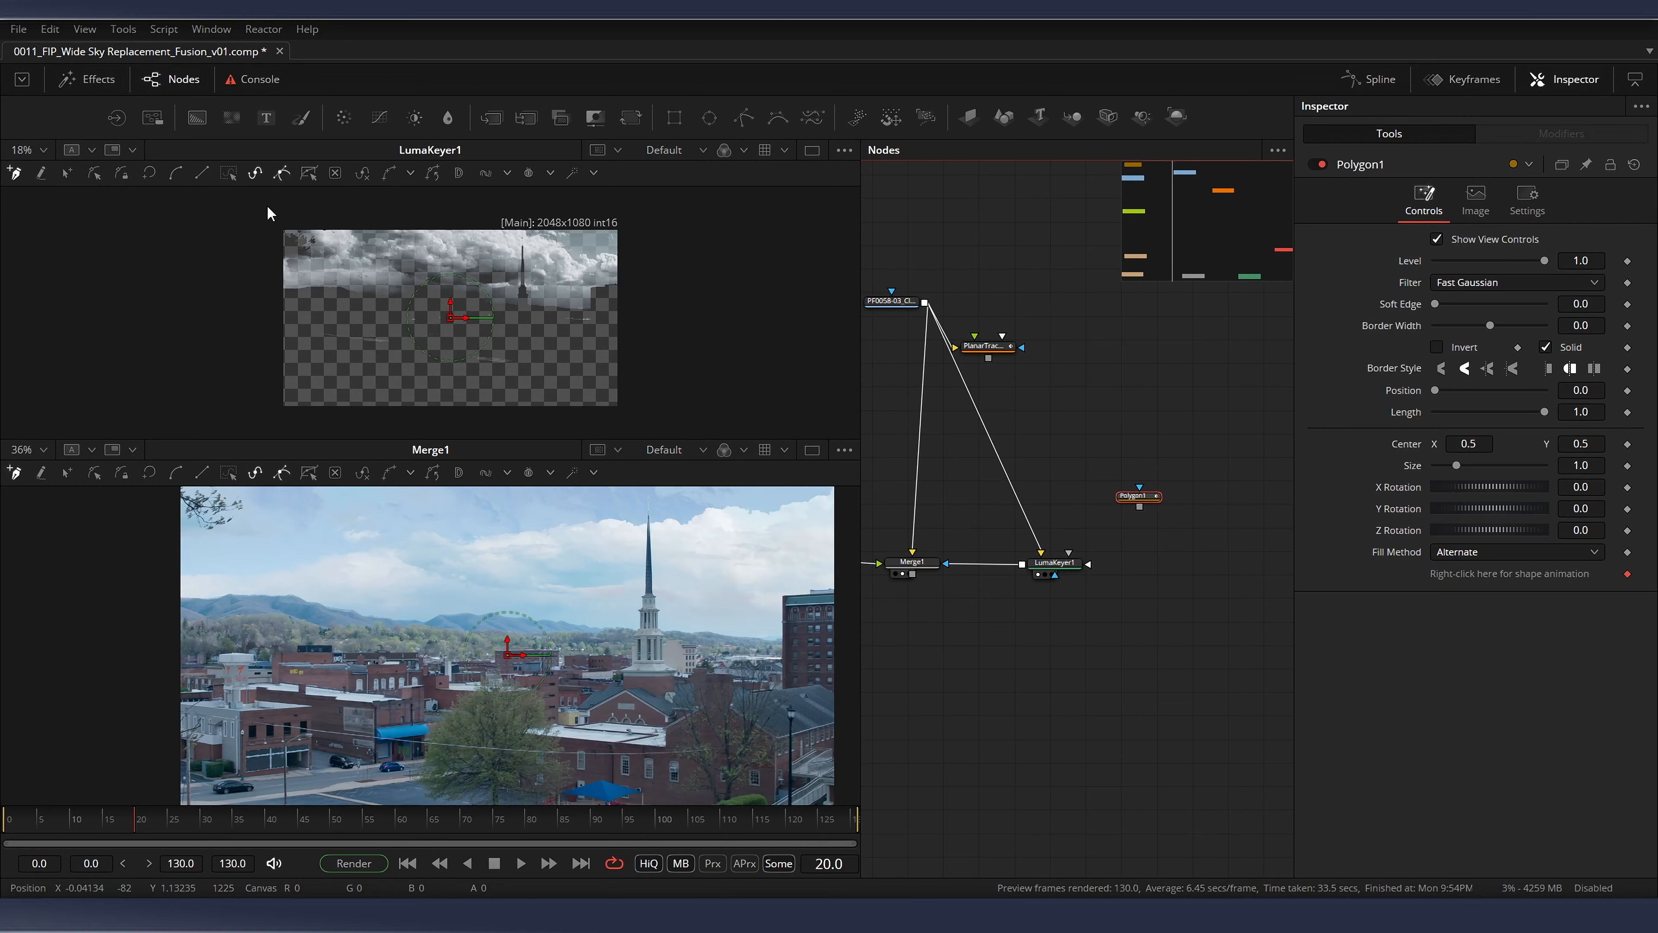
{"action": "left_click_drag", "start_coordinate": [286, 223], "coordinate": [310, 258]}
{"action": "left_click", "coordinate": [434, 333]}
{"action": "left_click", "coordinate": [281, 363]}
{"action": "left_click", "coordinate": [251, 228]}
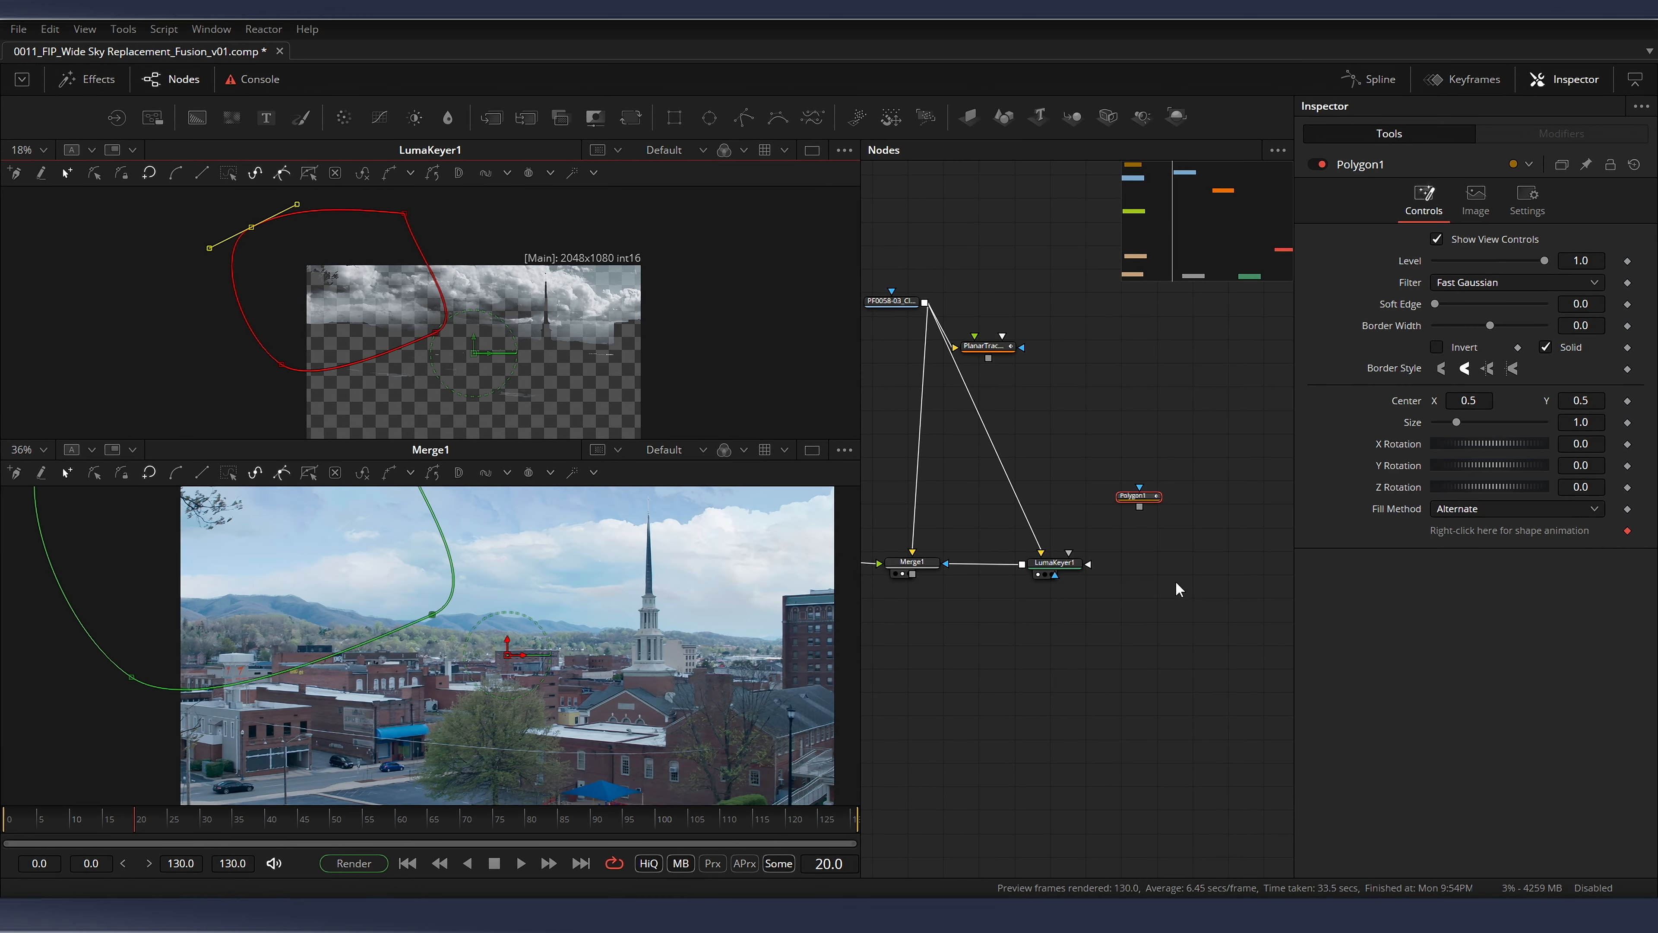
Connect the polygon to LumaKeyer1's Solid Matte input, set its Soft Edge to 0.1606 and place it beside the keyer
{"action": "left_click_drag", "start_coordinate": [1139, 506], "coordinate": [1046, 568]}
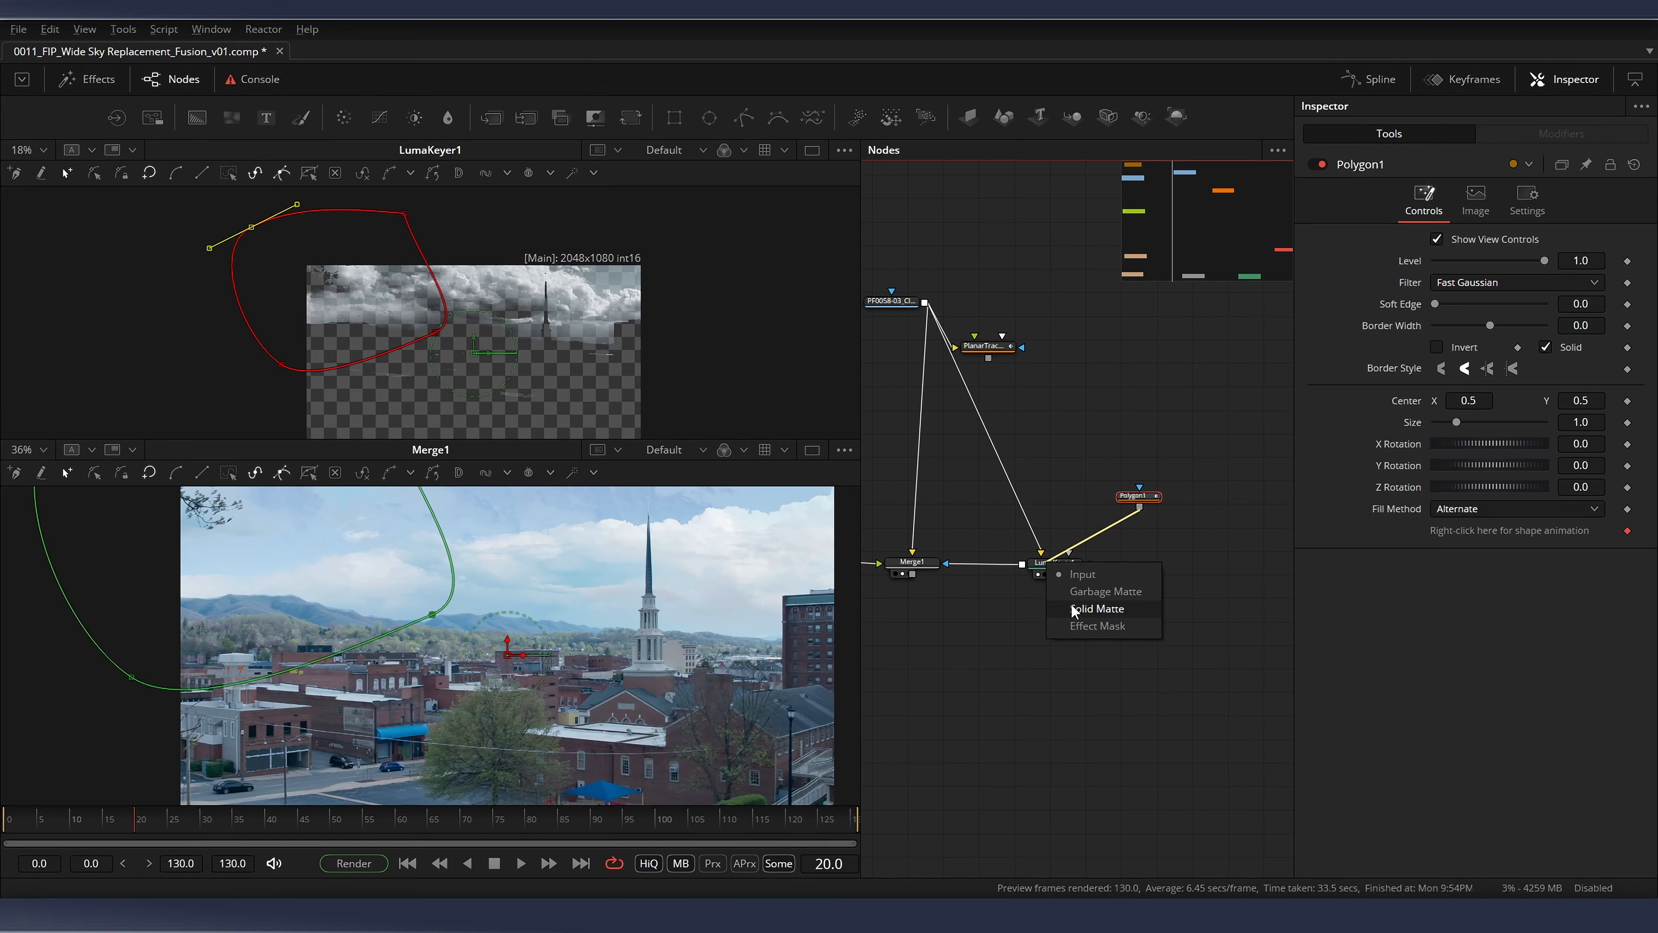
{"action": "left_click", "coordinate": [1097, 608]}
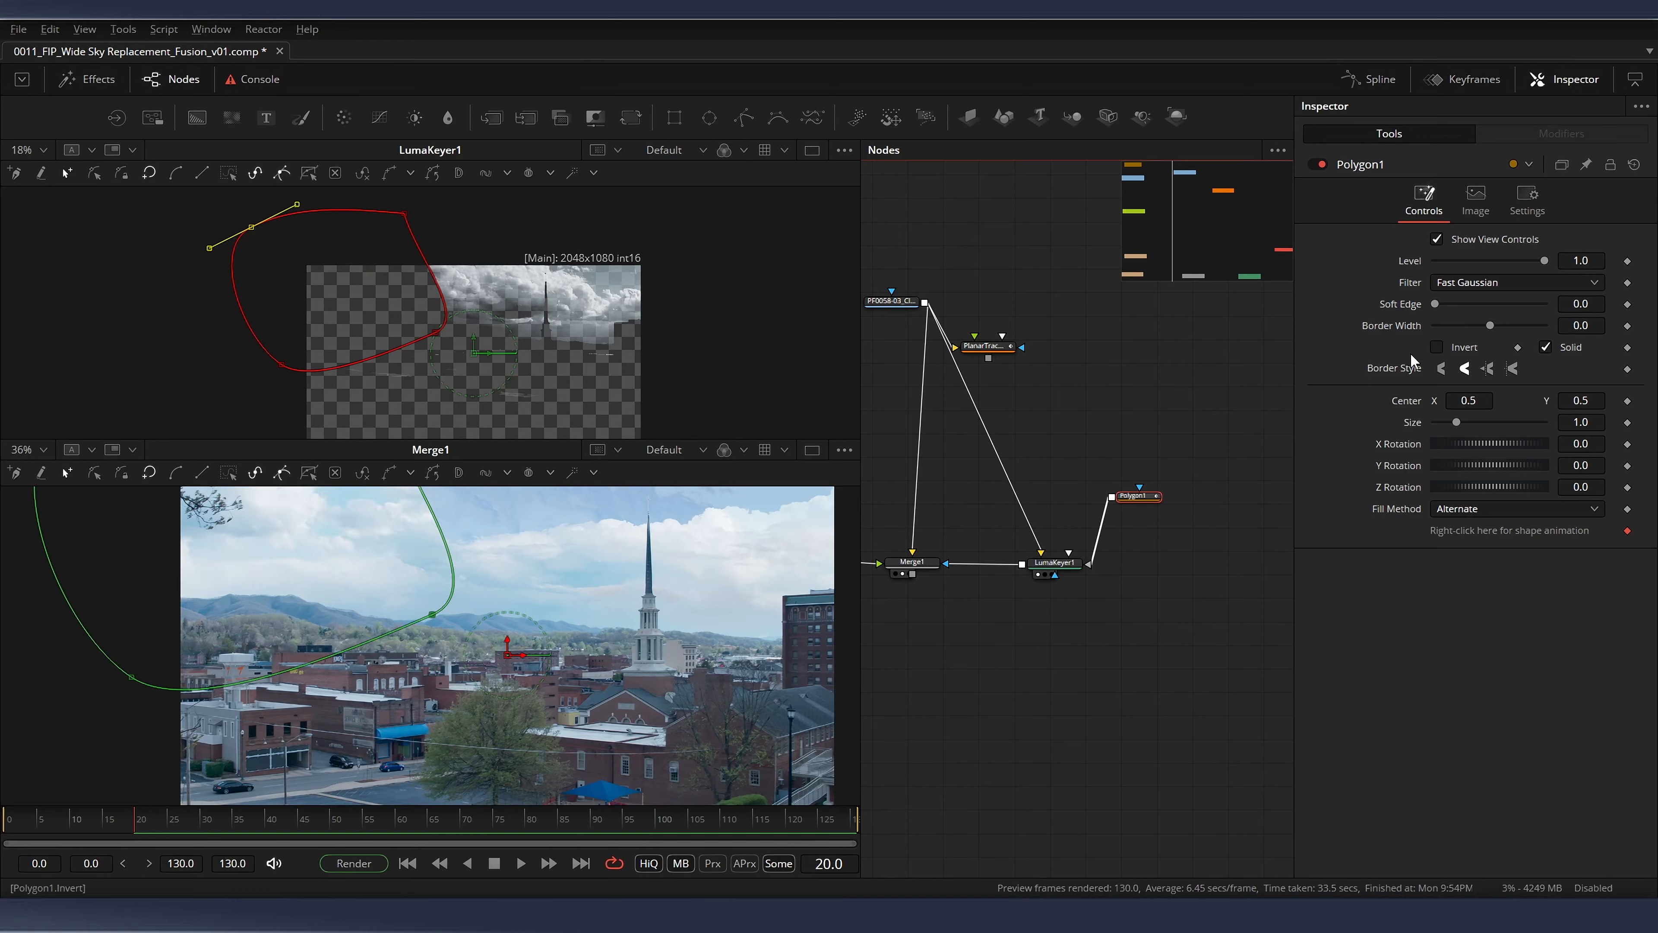
{"action": "left_click_drag", "start_coordinate": [1436, 305], "coordinate": [1507, 304]}
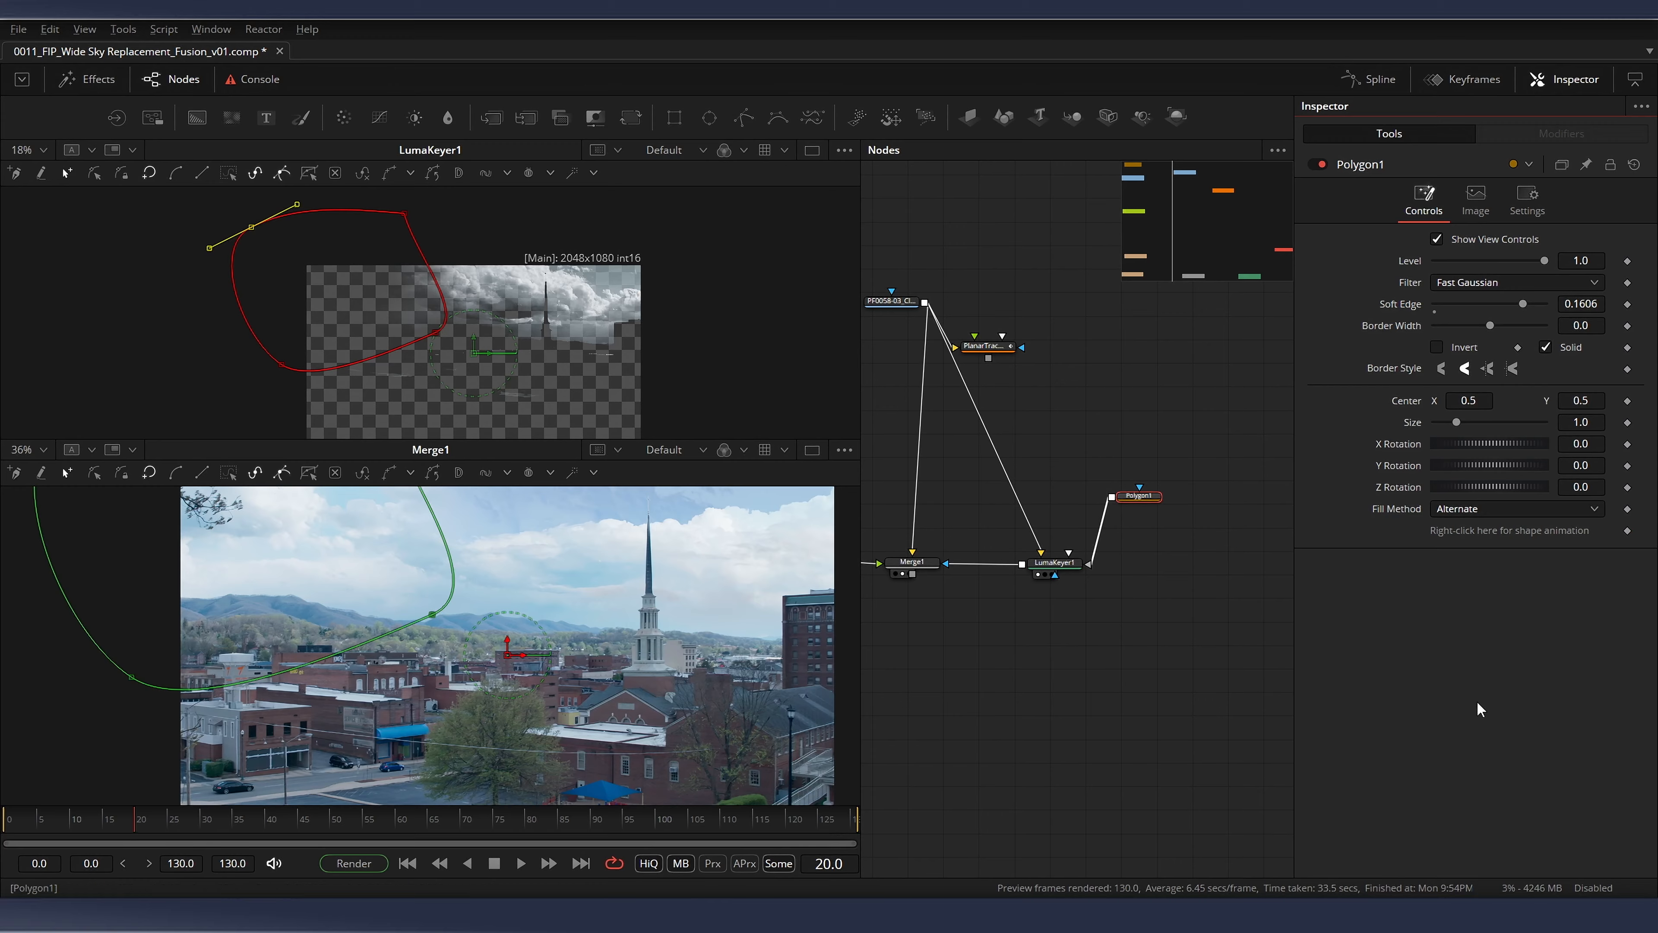
{"action": "left_click_drag", "start_coordinate": [1150, 506], "coordinate": [1209, 563]}
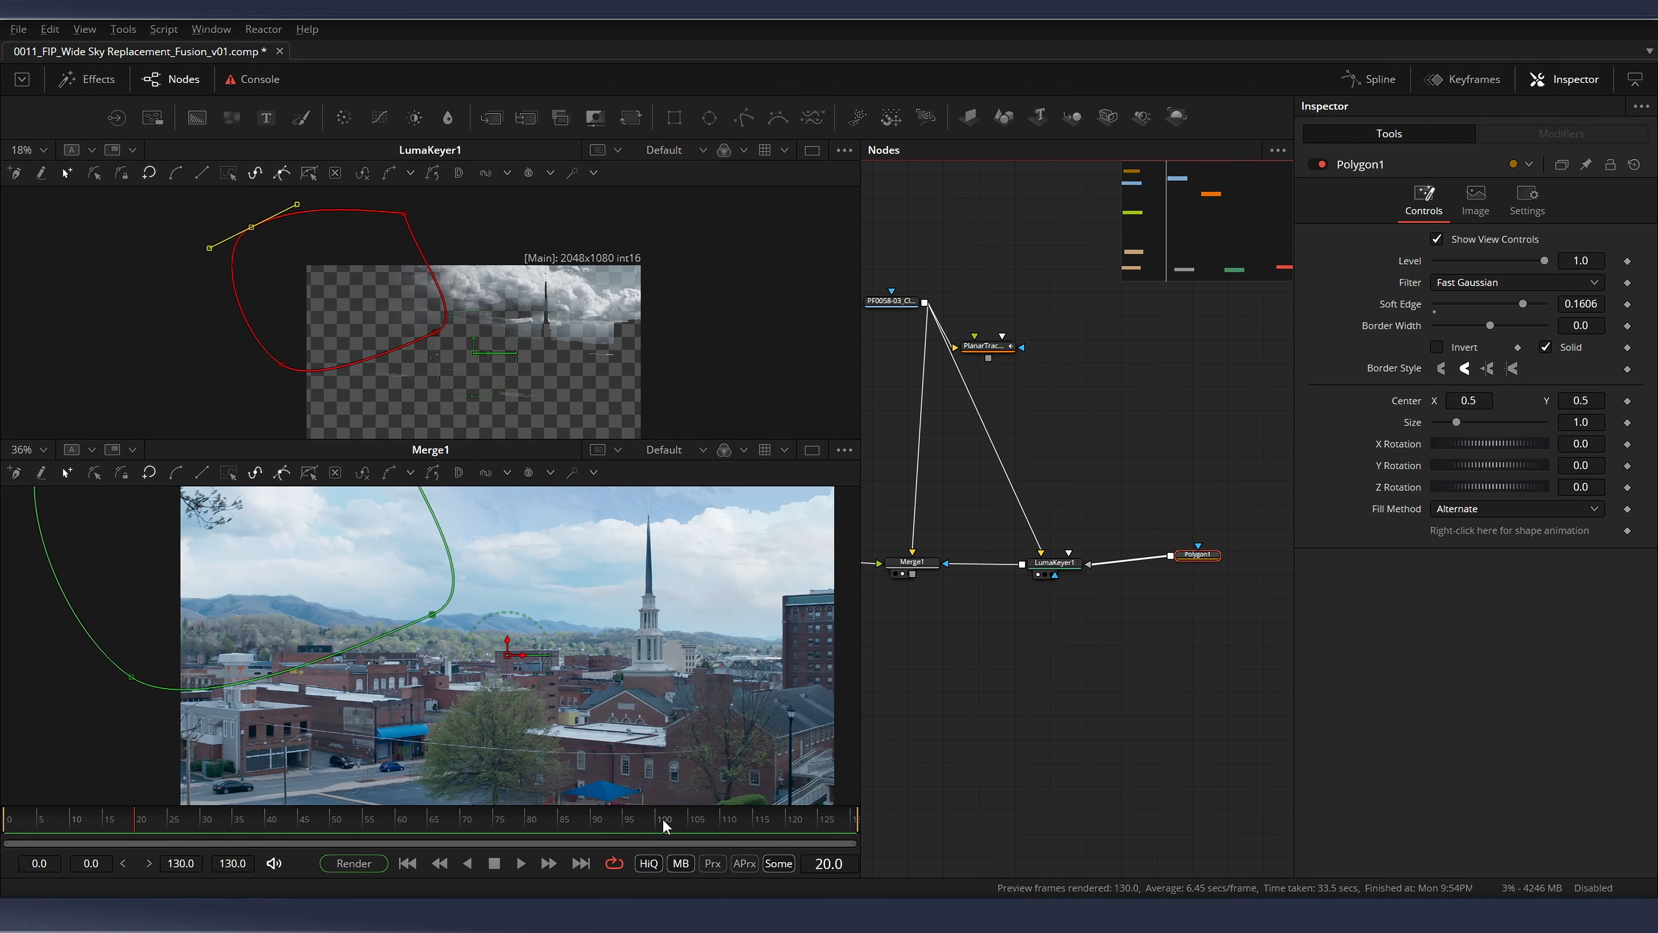
Go to frame 8 and adjust the tangent handles at Polygon1's upper-right point to make that corner rounder
{"action": "left_click_drag", "start_coordinate": [132, 835], "coordinate": [57, 824]}
{"action": "key", "text": "ctrl+f"}
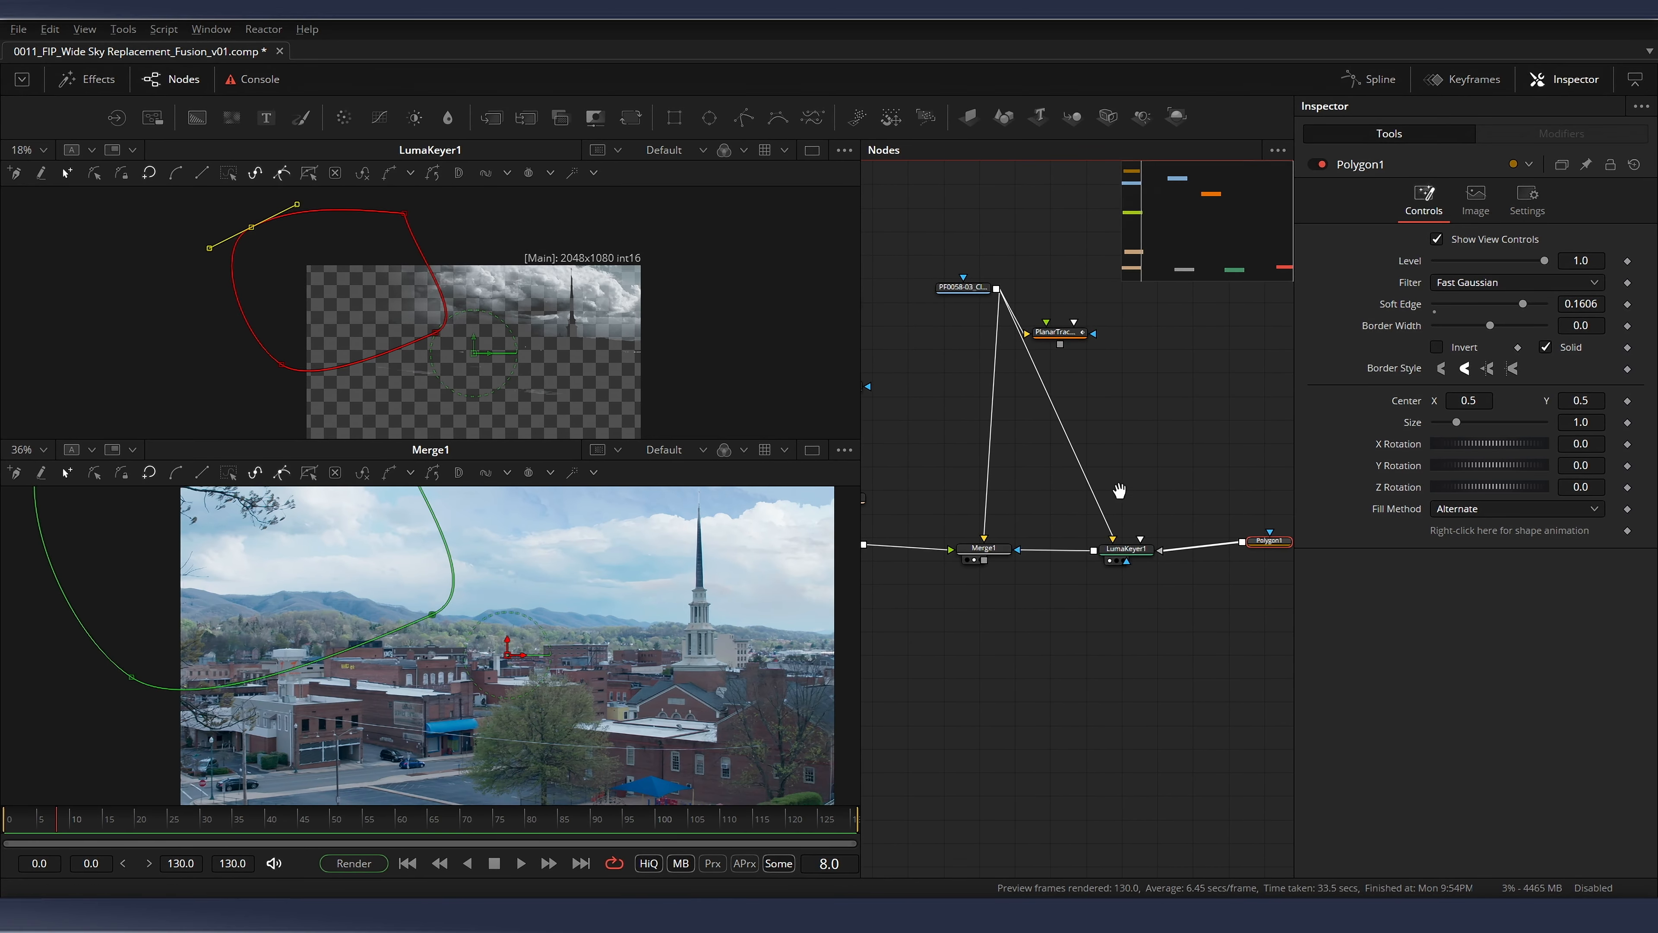
{"action": "left_click", "coordinate": [405, 215]}
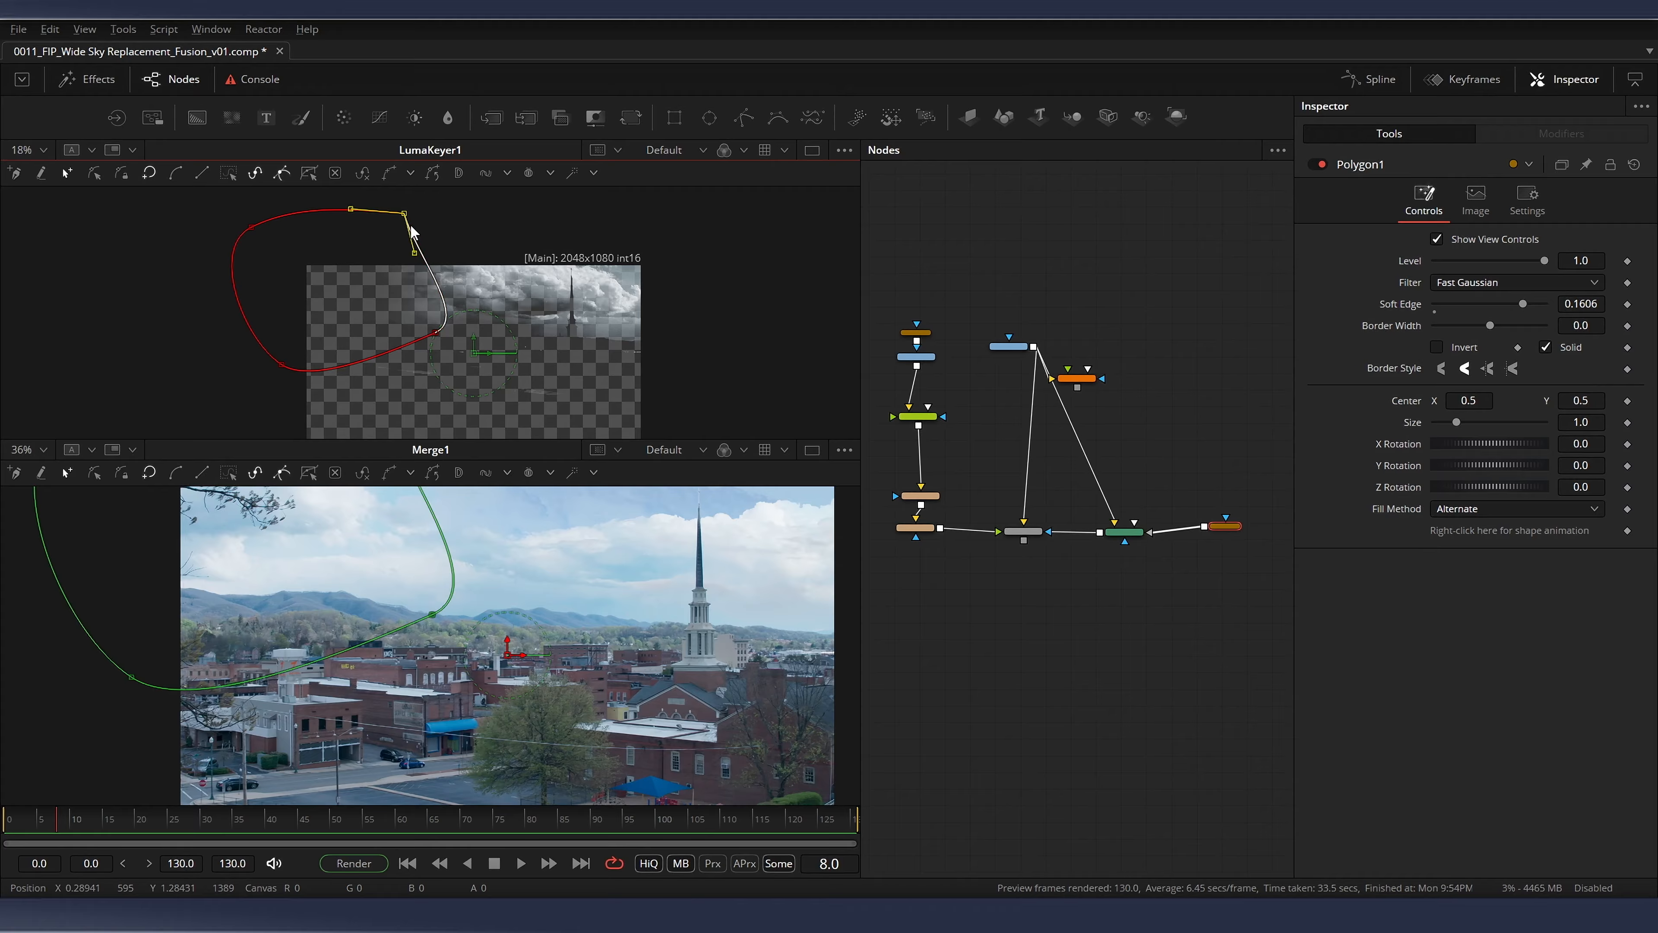
{"action": "left_click", "coordinate": [407, 242]}
{"action": "left_click_drag", "start_coordinate": [413, 254], "coordinate": [445, 246]}
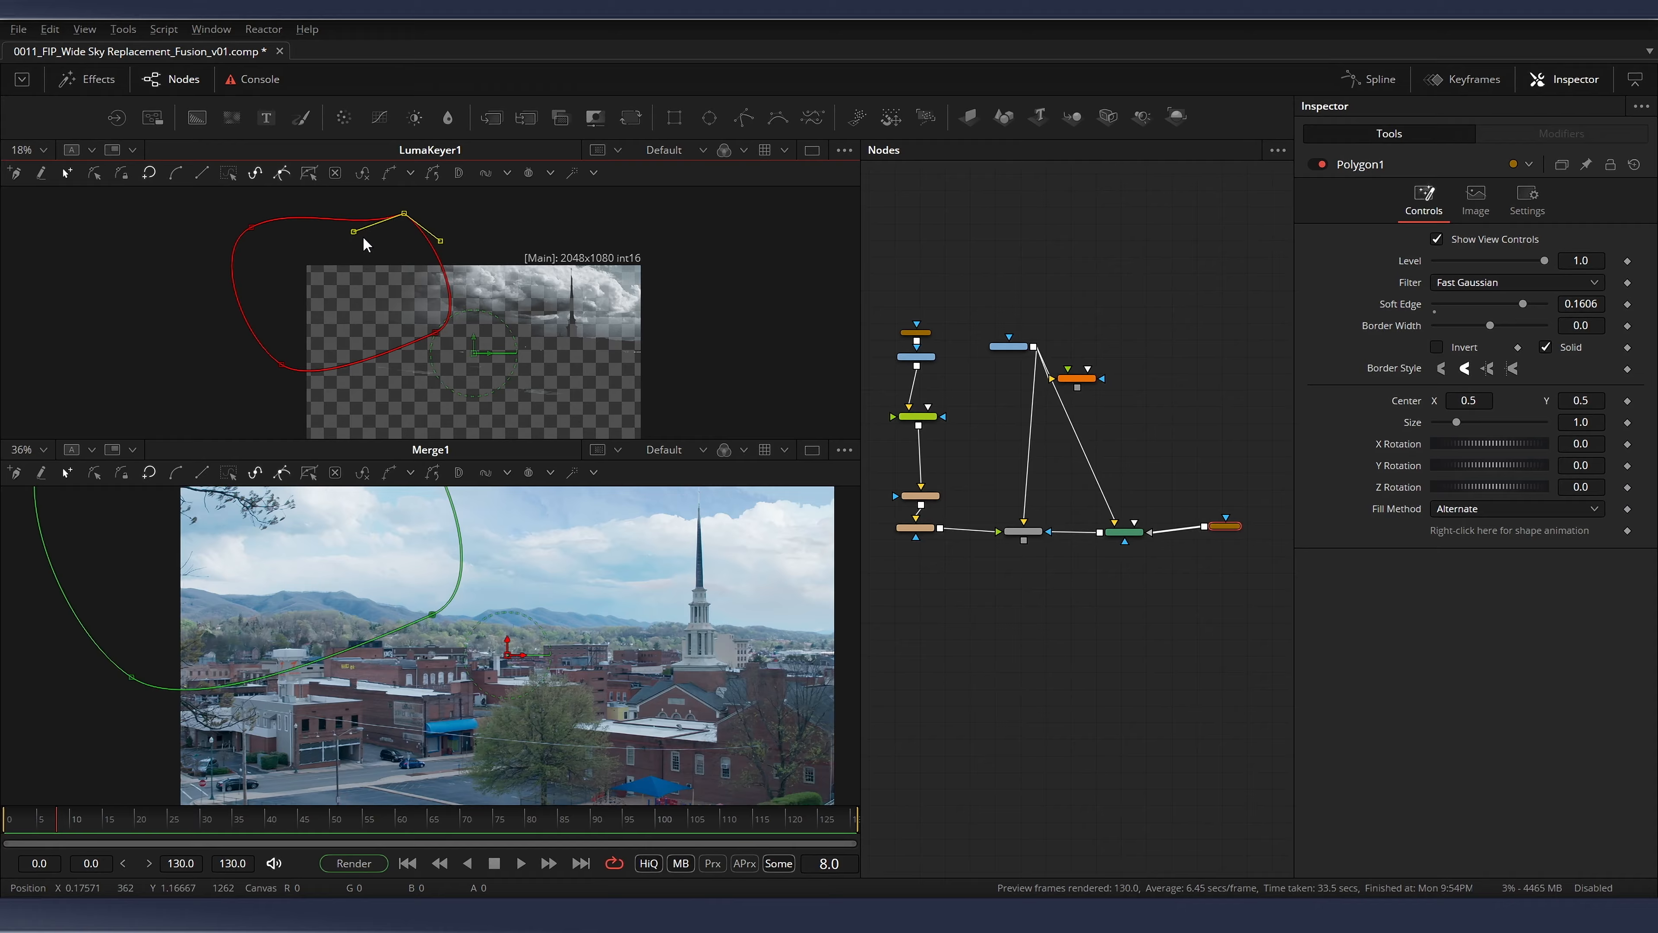
Insert a copy of PlanarTransform1 between Polygon1 and LumaKeyer1, spacing the nodes in a row
{"action": "scroll", "coordinate": [916, 453], "scroll_direction": "up", "scroll_amount": 2}
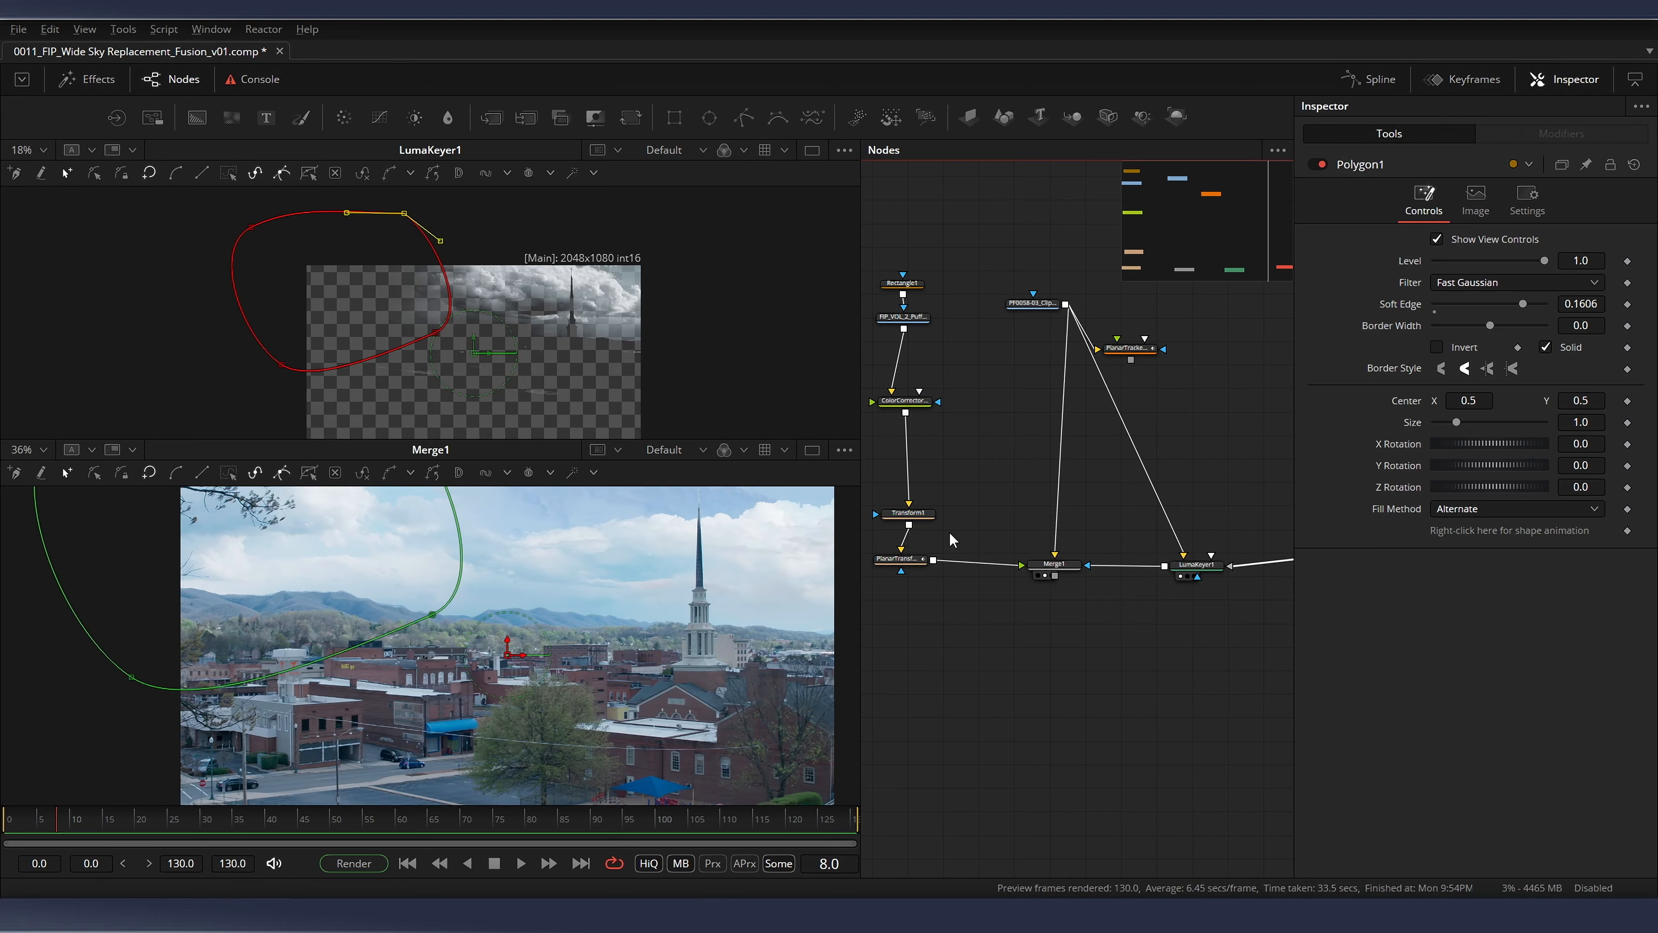
{"action": "left_click", "coordinate": [913, 559]}
{"action": "left_click_drag", "start_coordinate": [1266, 555], "coordinate": [1077, 510]}
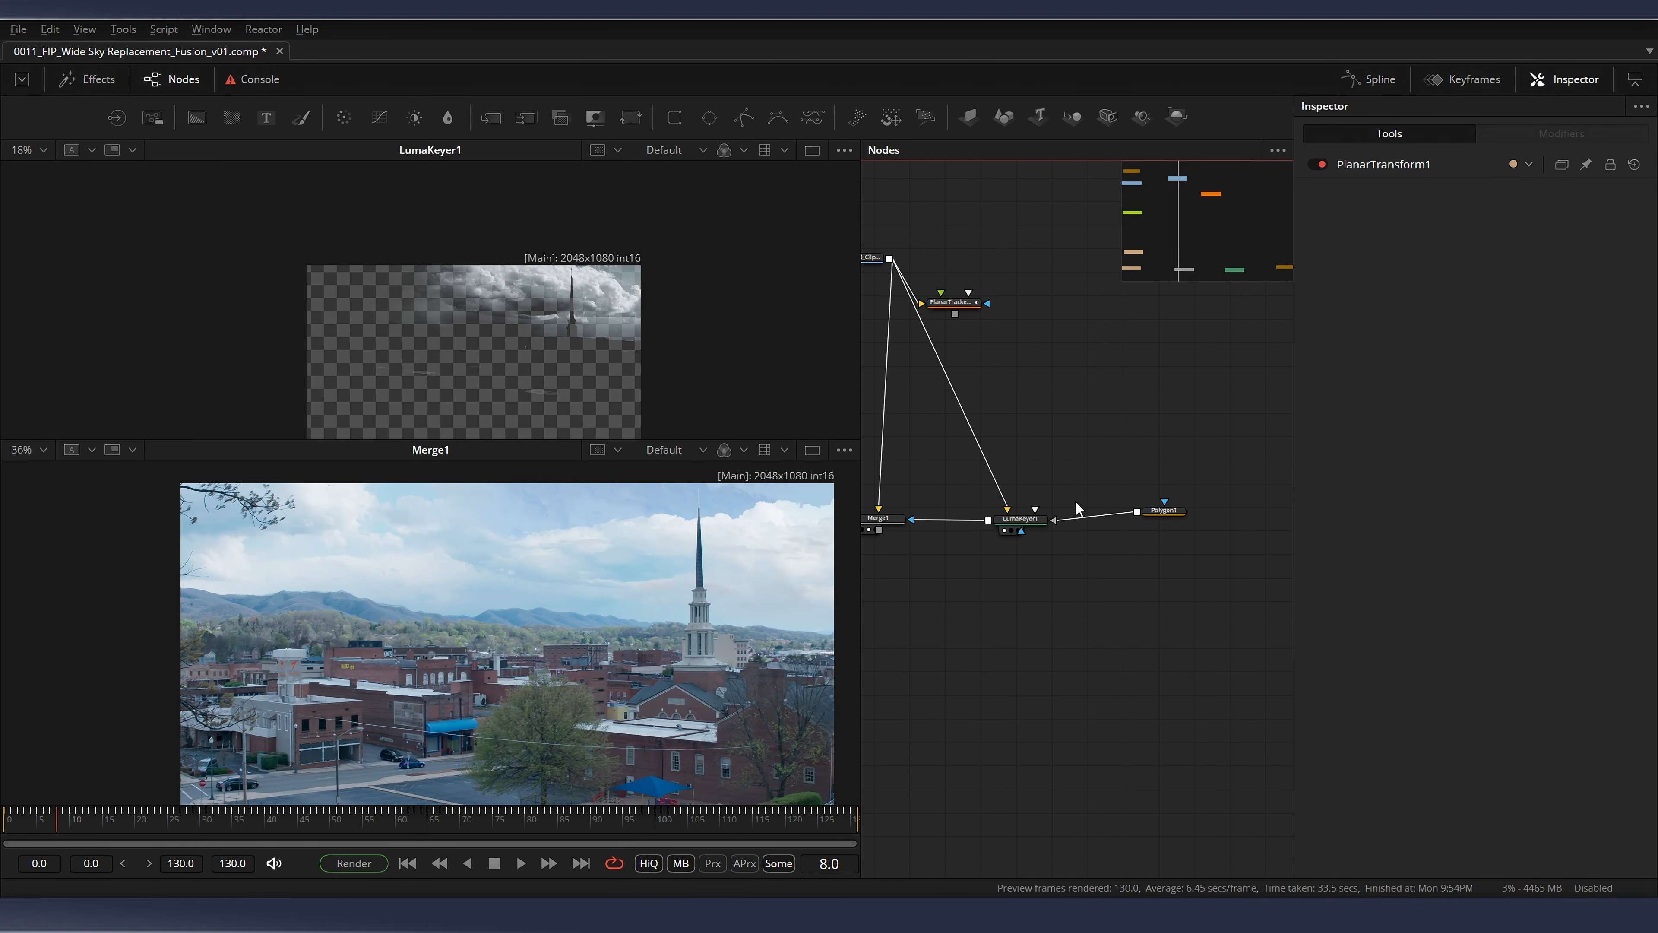
{"action": "left_click", "coordinate": [1157, 521]}
{"action": "key", "text": "ctrl+v"}
{"action": "left_click_drag", "start_coordinate": [1130, 552], "coordinate": [1225, 515]}
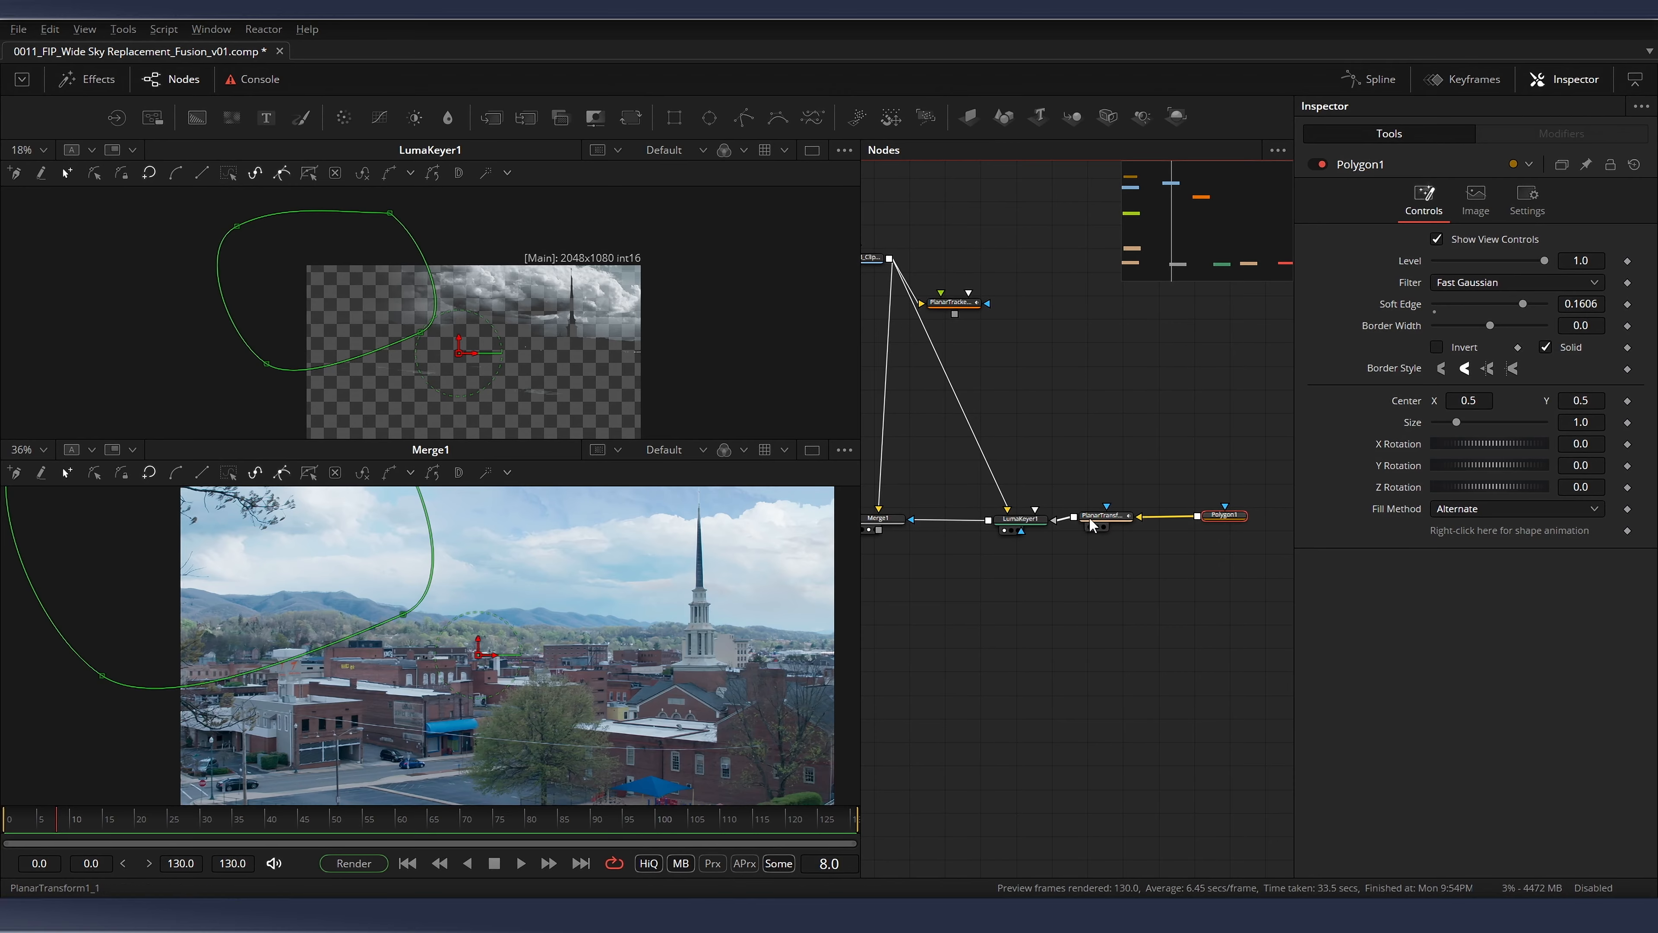
Return to the first frame, pull Polygon1's upper-right point farther out over the sky and save the composition
{"action": "left_click_drag", "start_coordinate": [57, 825], "coordinate": [8, 825]}
{"action": "left_click_drag", "start_coordinate": [404, 214], "coordinate": [582, 206]}
{"action": "scroll", "coordinate": [571, 334], "scroll_direction": "down", "scroll_amount": 2}
{"action": "key", "text": "ctrl+s"}
Play back the composite, stop at frame 126 and show PlanarTracker1's track over the picture
{"action": "left_click_drag", "start_coordinate": [1040, 614], "coordinate": [931, 615]}
{"action": "left_click_drag", "start_coordinate": [502, 605], "coordinate": [423, 613]}
{"action": "scroll", "coordinate": [423, 612], "scroll_direction": "down", "scroll_amount": 2}
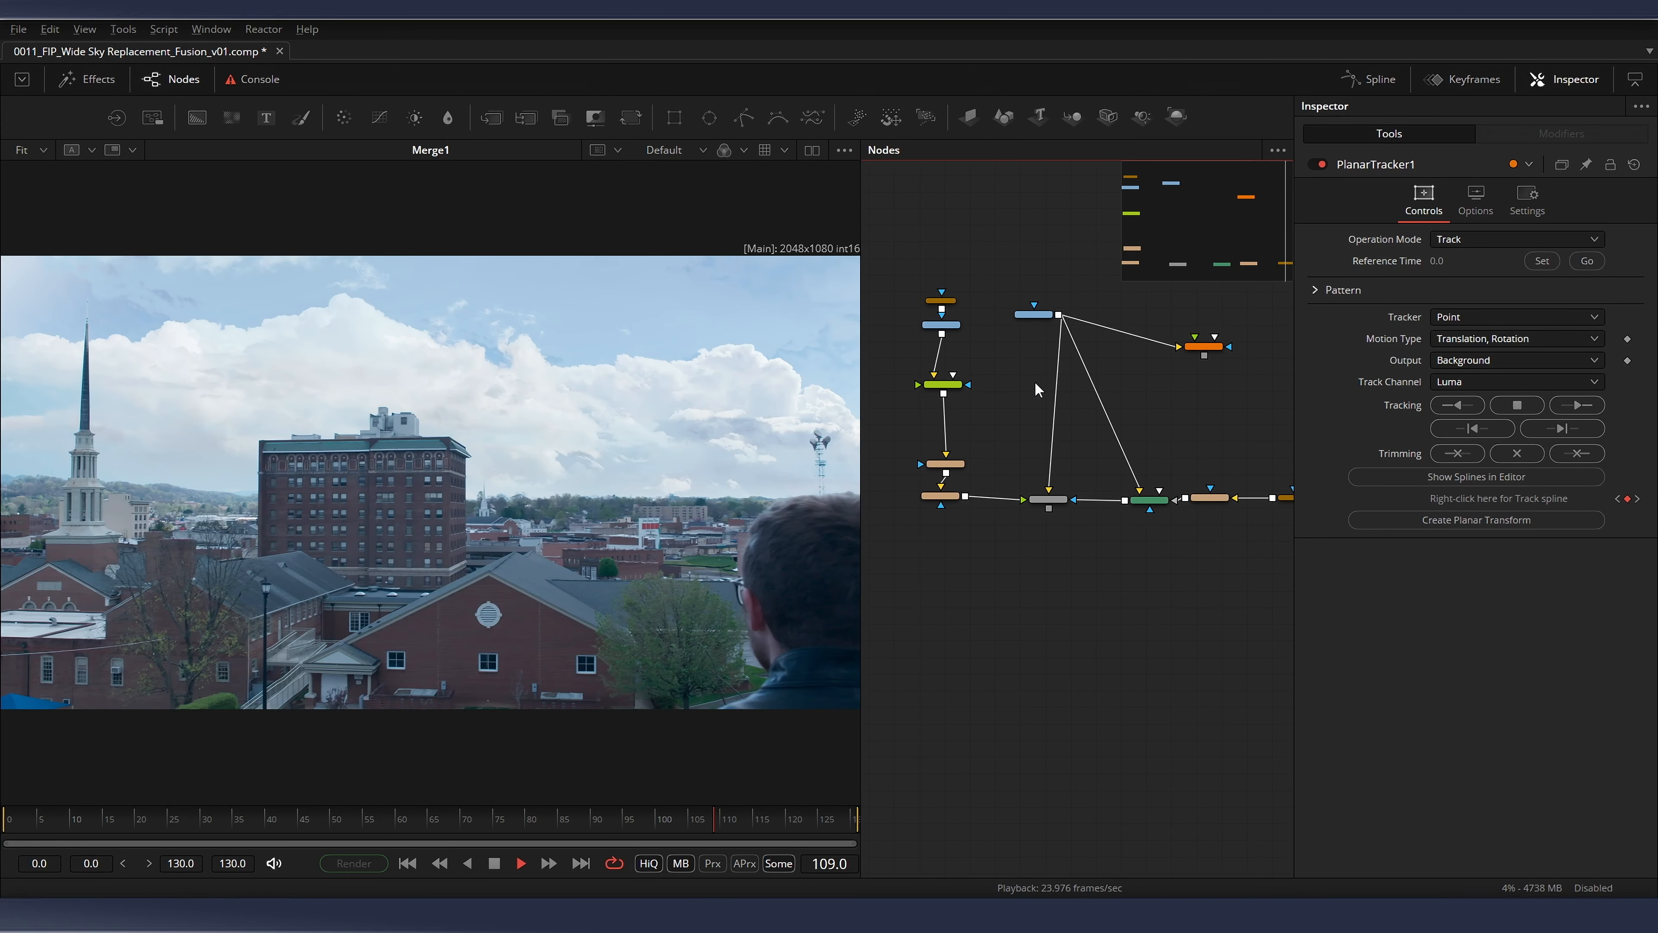
{"action": "key", "text": "space"}
{"action": "scroll", "coordinate": [1038, 375], "scroll_direction": "up", "scroll_amount": 2}
{"action": "mouse_move", "coordinate": [1033, 331]}
{"action": "left_mouse_down"}
{"action": "mouse_move", "coordinate": [1070, 337]}
{"action": "mouse_move", "coordinate": [1060, 321]}
{"action": "left_mouse_up"}
{"action": "left_click_drag", "start_coordinate": [1159, 363], "coordinate": [1092, 352]}
{"action": "left_click_drag", "start_coordinate": [1198, 359], "coordinate": [1206, 358]}
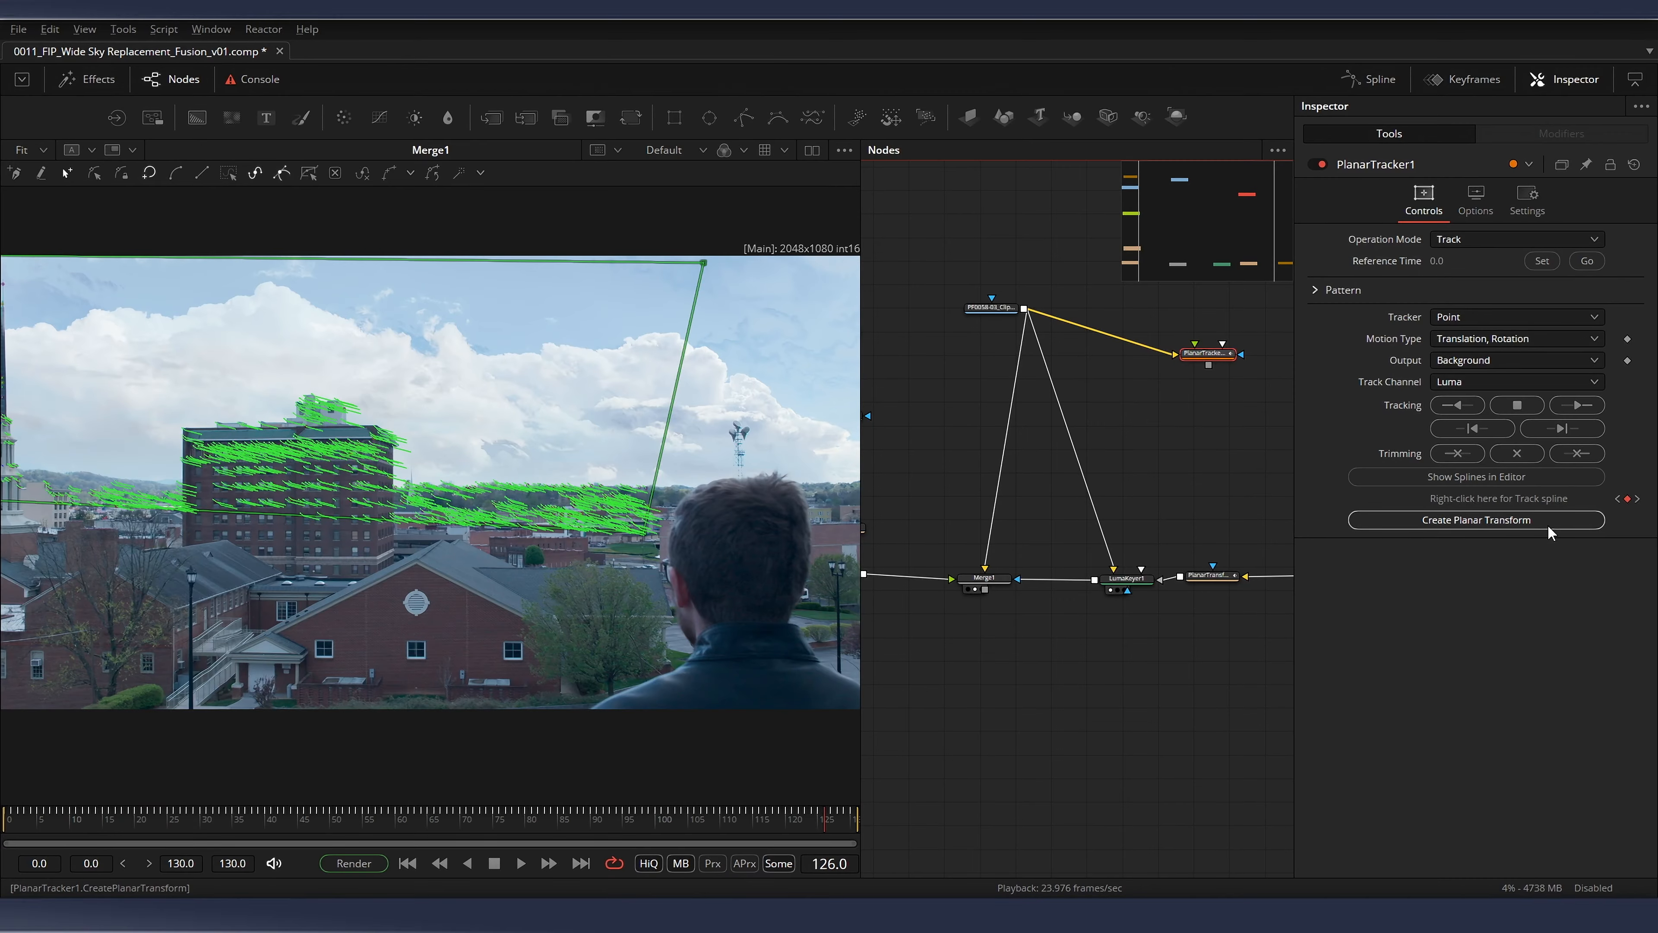
View the sky branch's Rectangle1 mask, cloud panorama and ColorCorrector1_1_1 result one after another
{"action": "left_click_drag", "start_coordinate": [939, 488], "coordinate": [1028, 503]}
{"action": "left_click", "coordinate": [991, 368]}
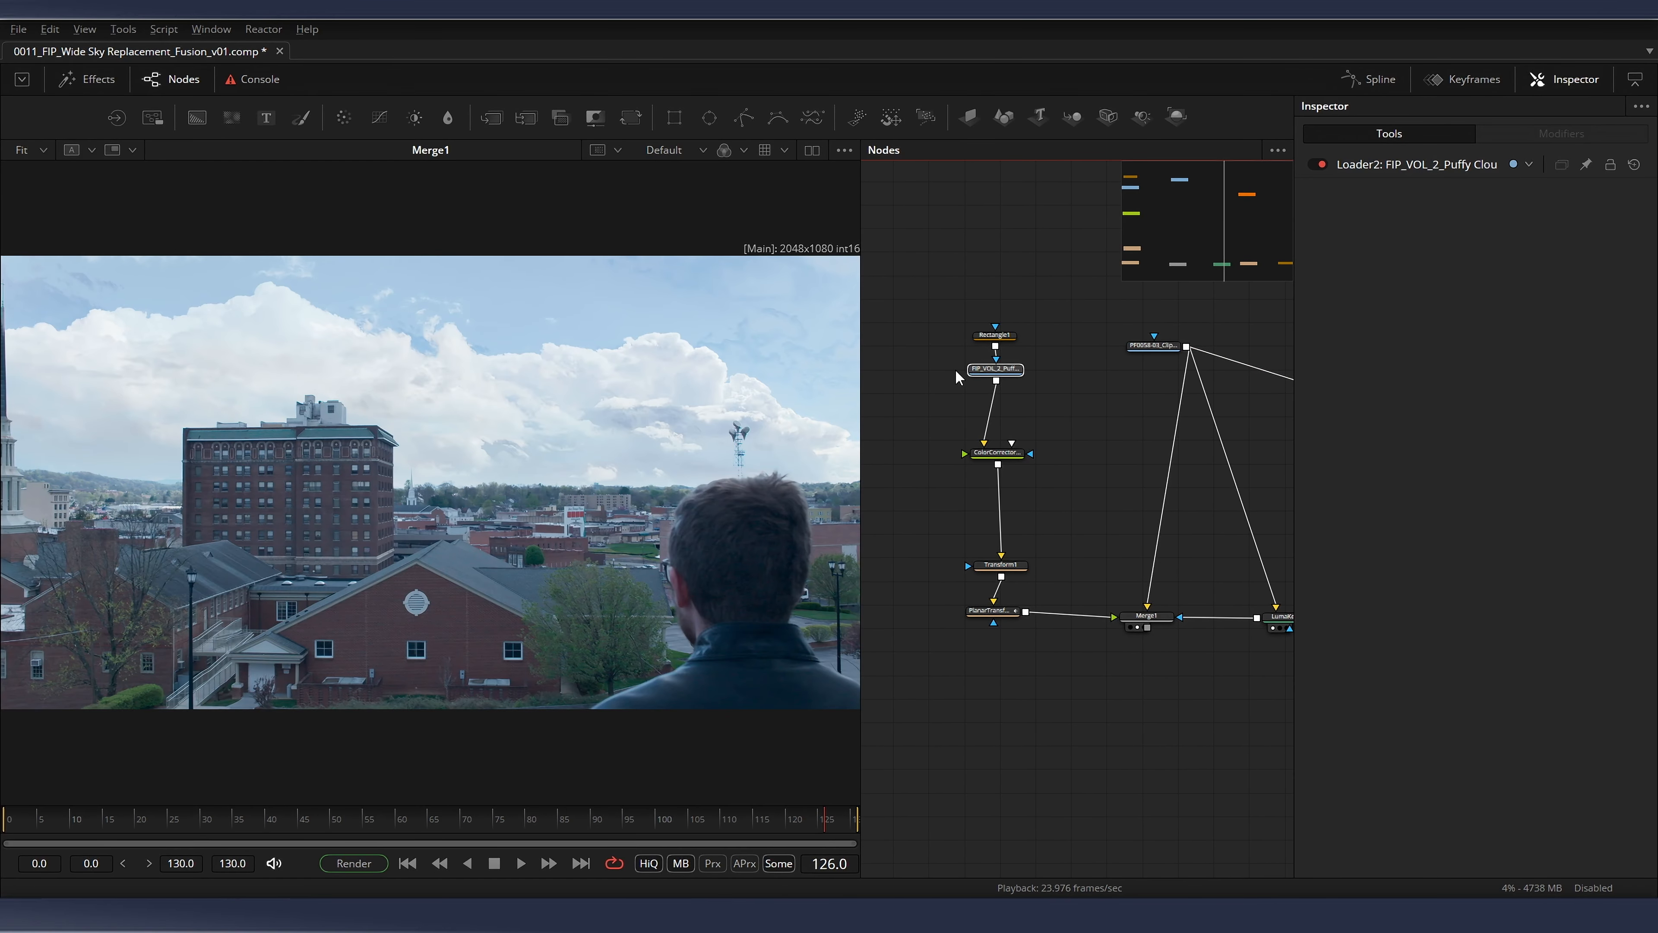
{"action": "key", "text": "1"}
{"action": "left_click_drag", "start_coordinate": [993, 336], "coordinate": [622, 363]}
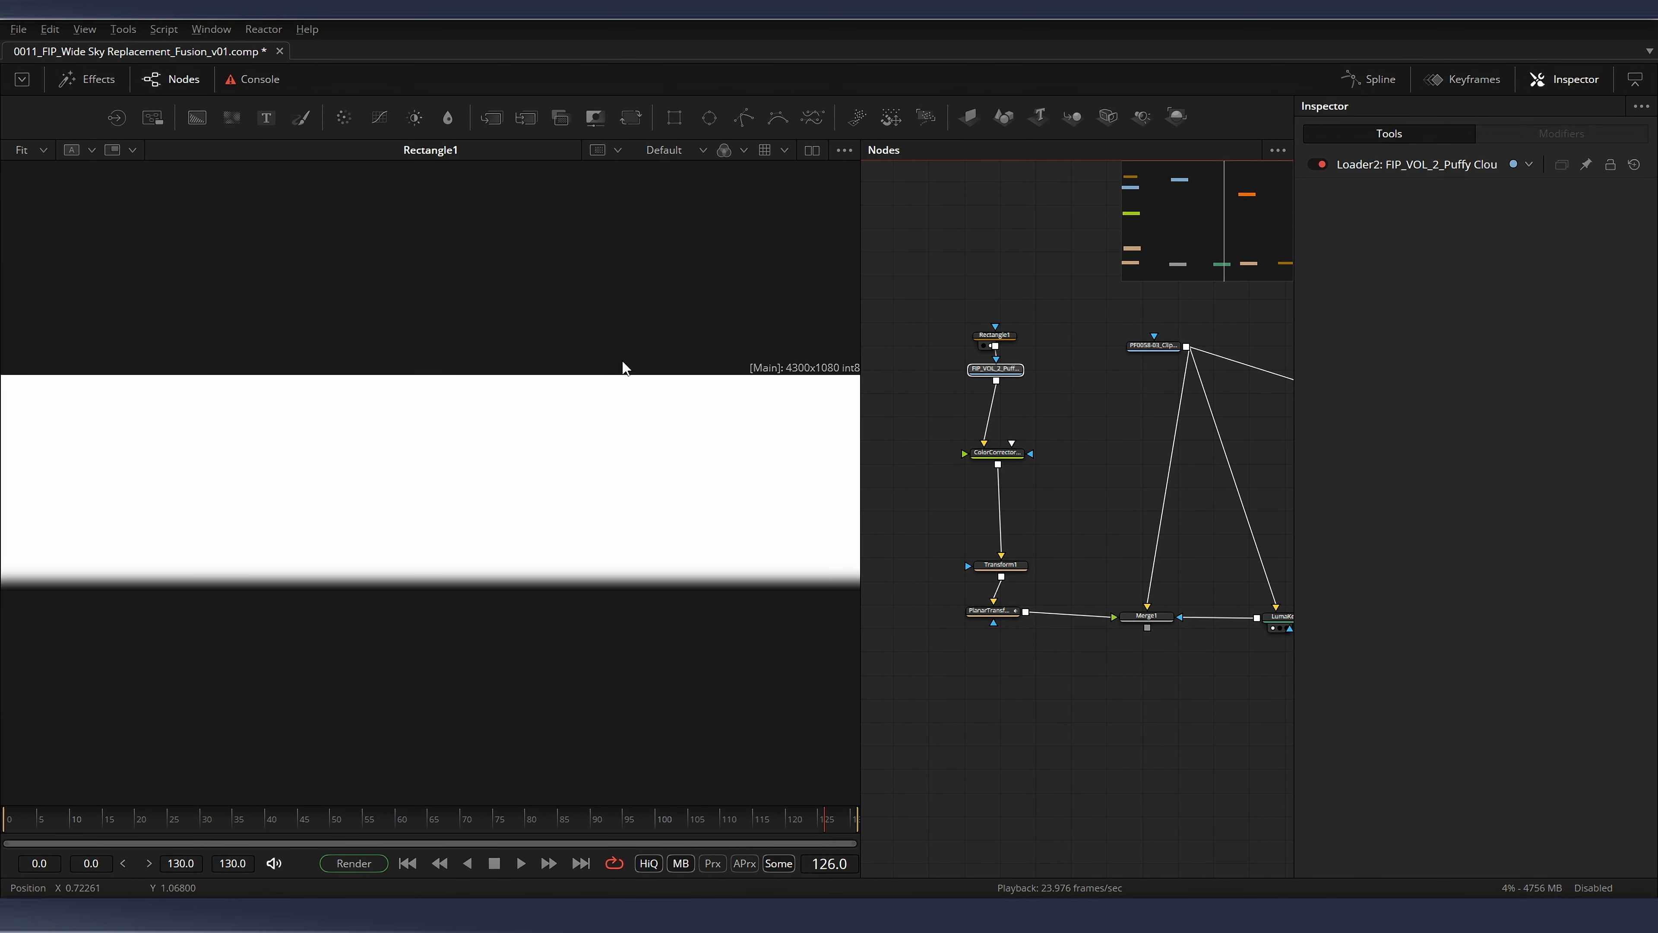
{"action": "left_click_drag", "start_coordinate": [986, 371], "coordinate": [637, 417]}
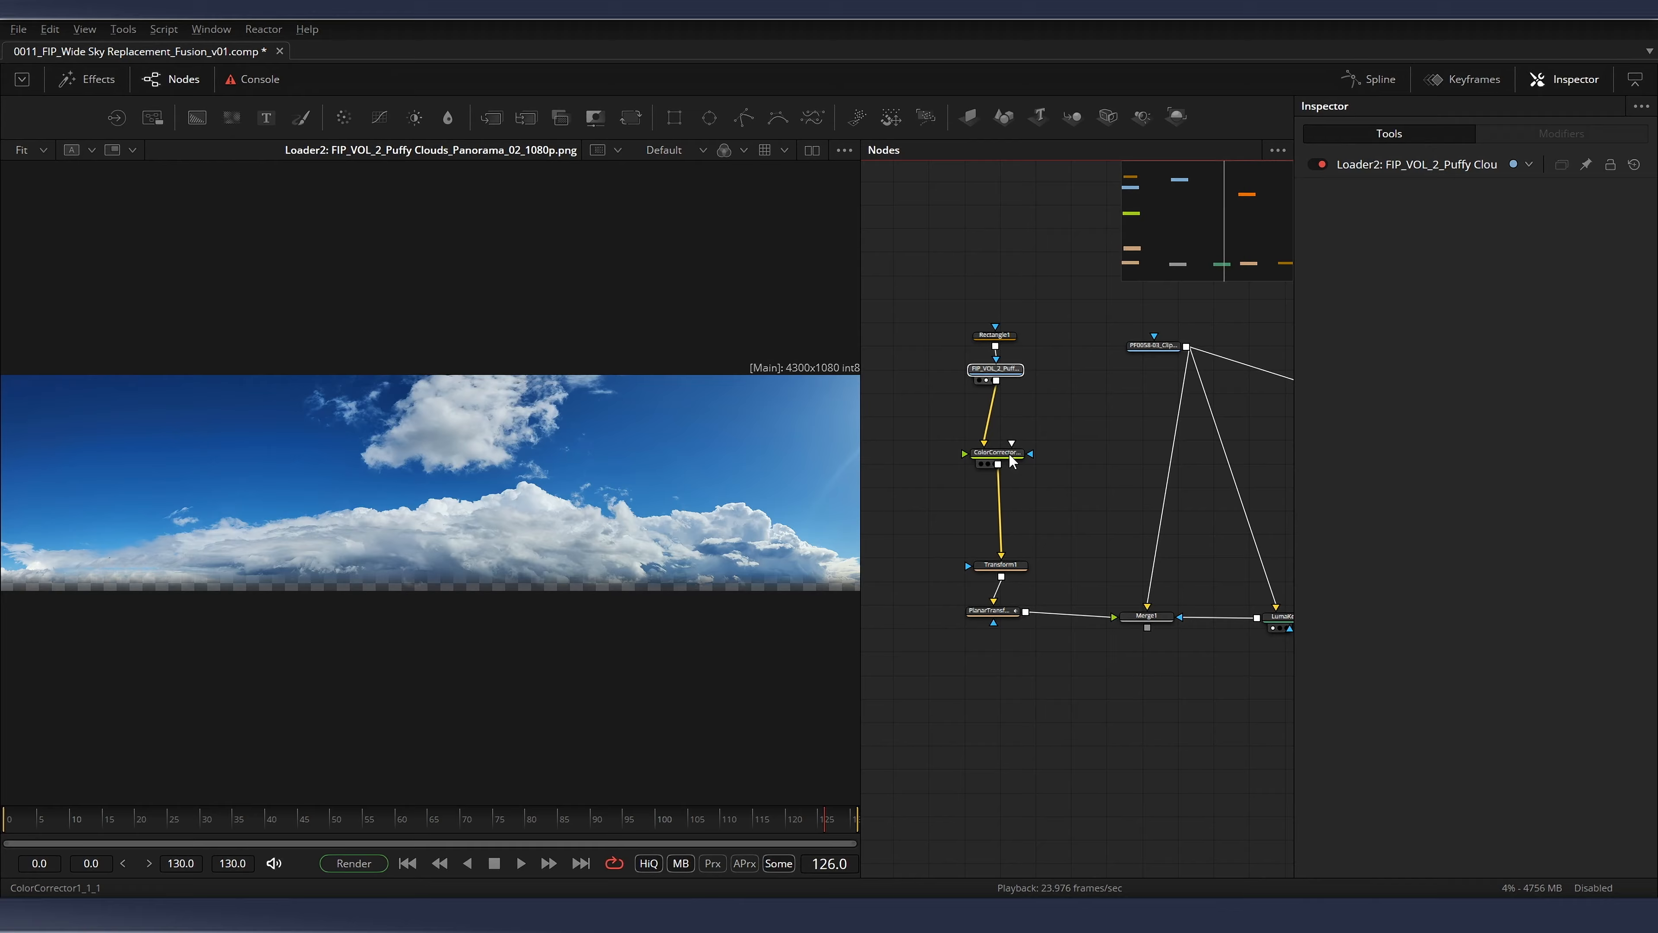
{"action": "key", "text": "1"}
{"action": "left_click_drag", "start_coordinate": [1023, 453], "coordinate": [1025, 425]}
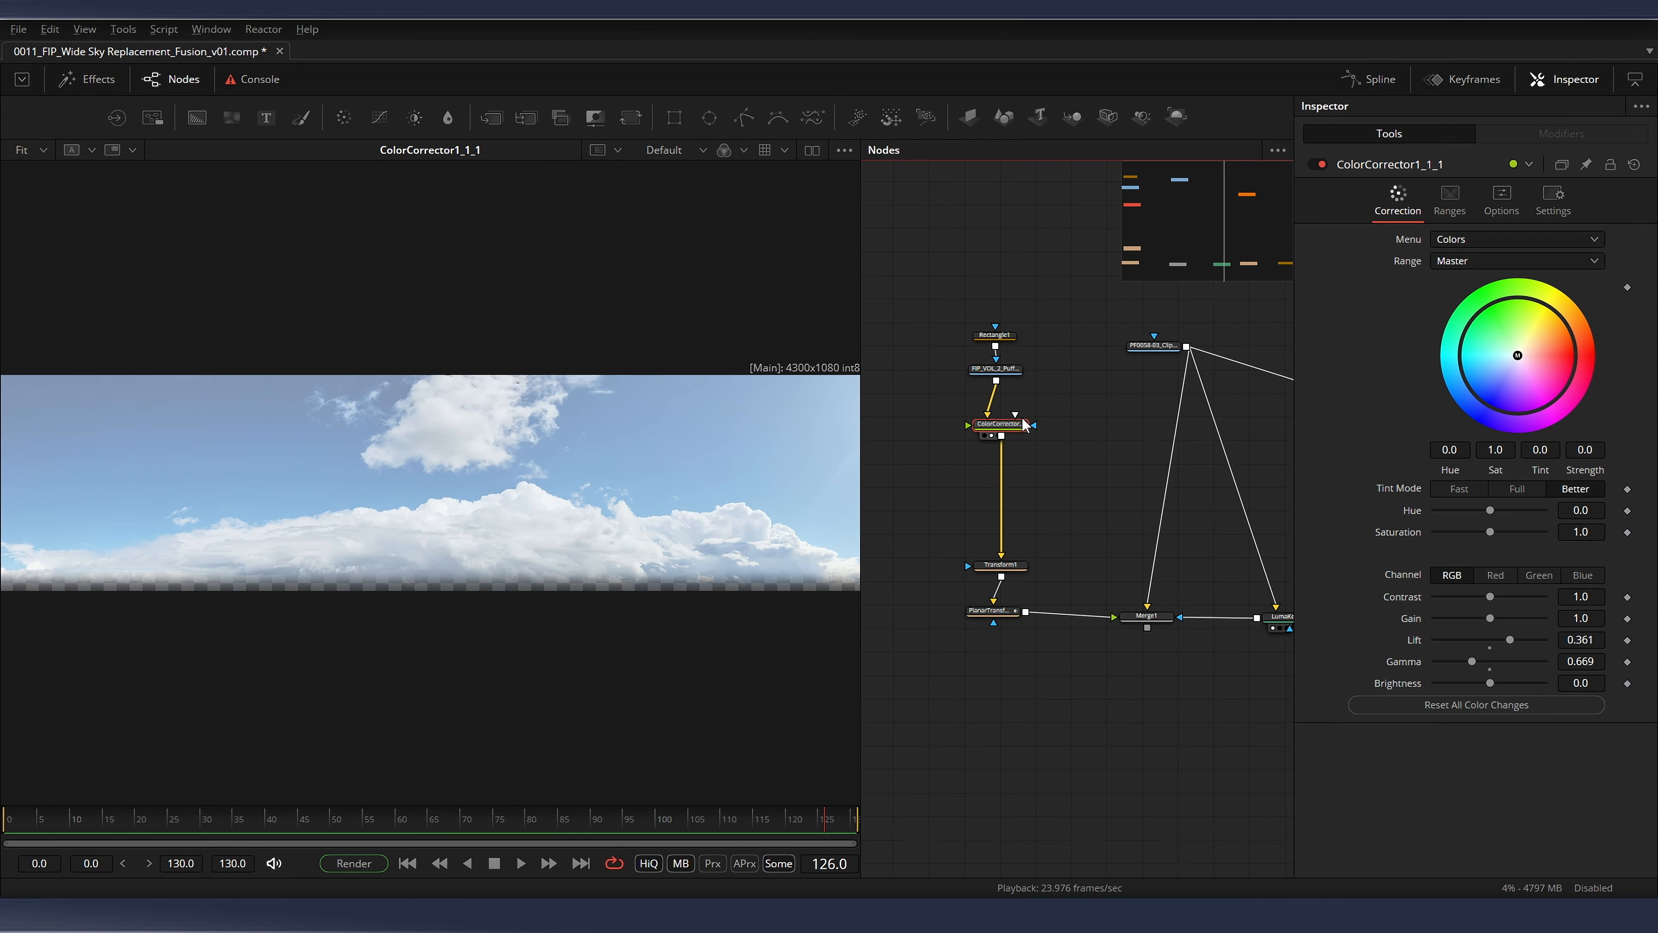
Examine Transform1's placement of the clouds, the Merge1 composite and PlanarTransform1's settings
{"action": "key", "text": "2"}
{"action": "key", "text": "1"}
{"action": "left_click_drag", "start_coordinate": [1009, 574], "coordinate": [1006, 556]}
{"action": "left_click", "coordinate": [1006, 556]}
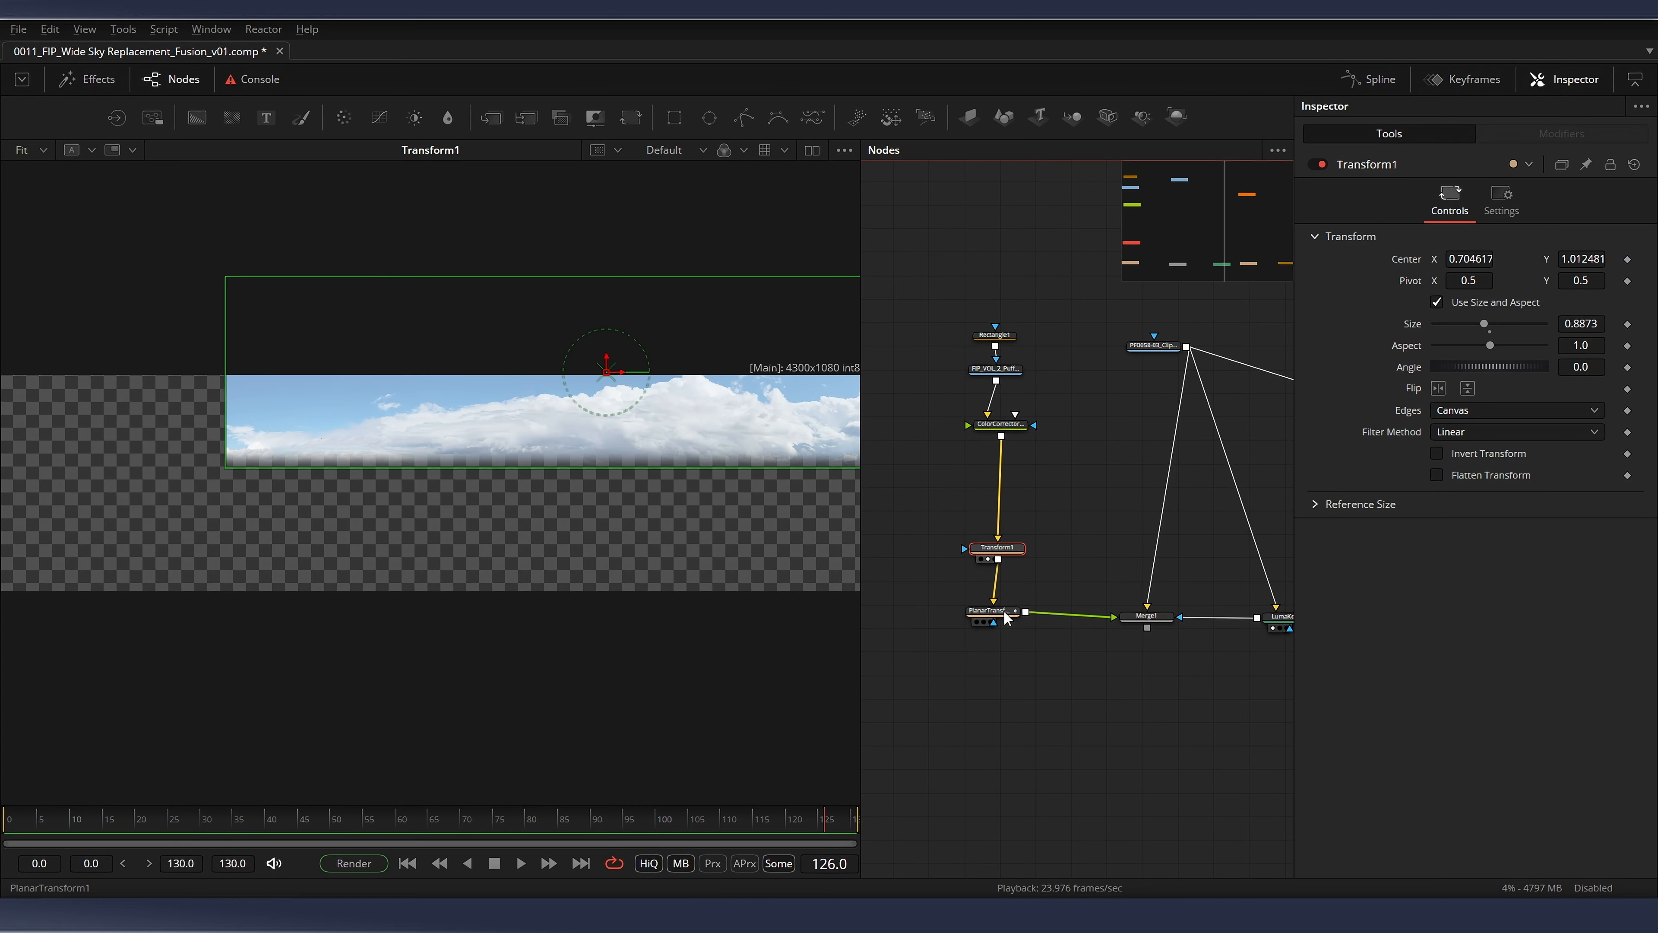
{"action": "left_click_drag", "start_coordinate": [1158, 618], "coordinate": [673, 496]}
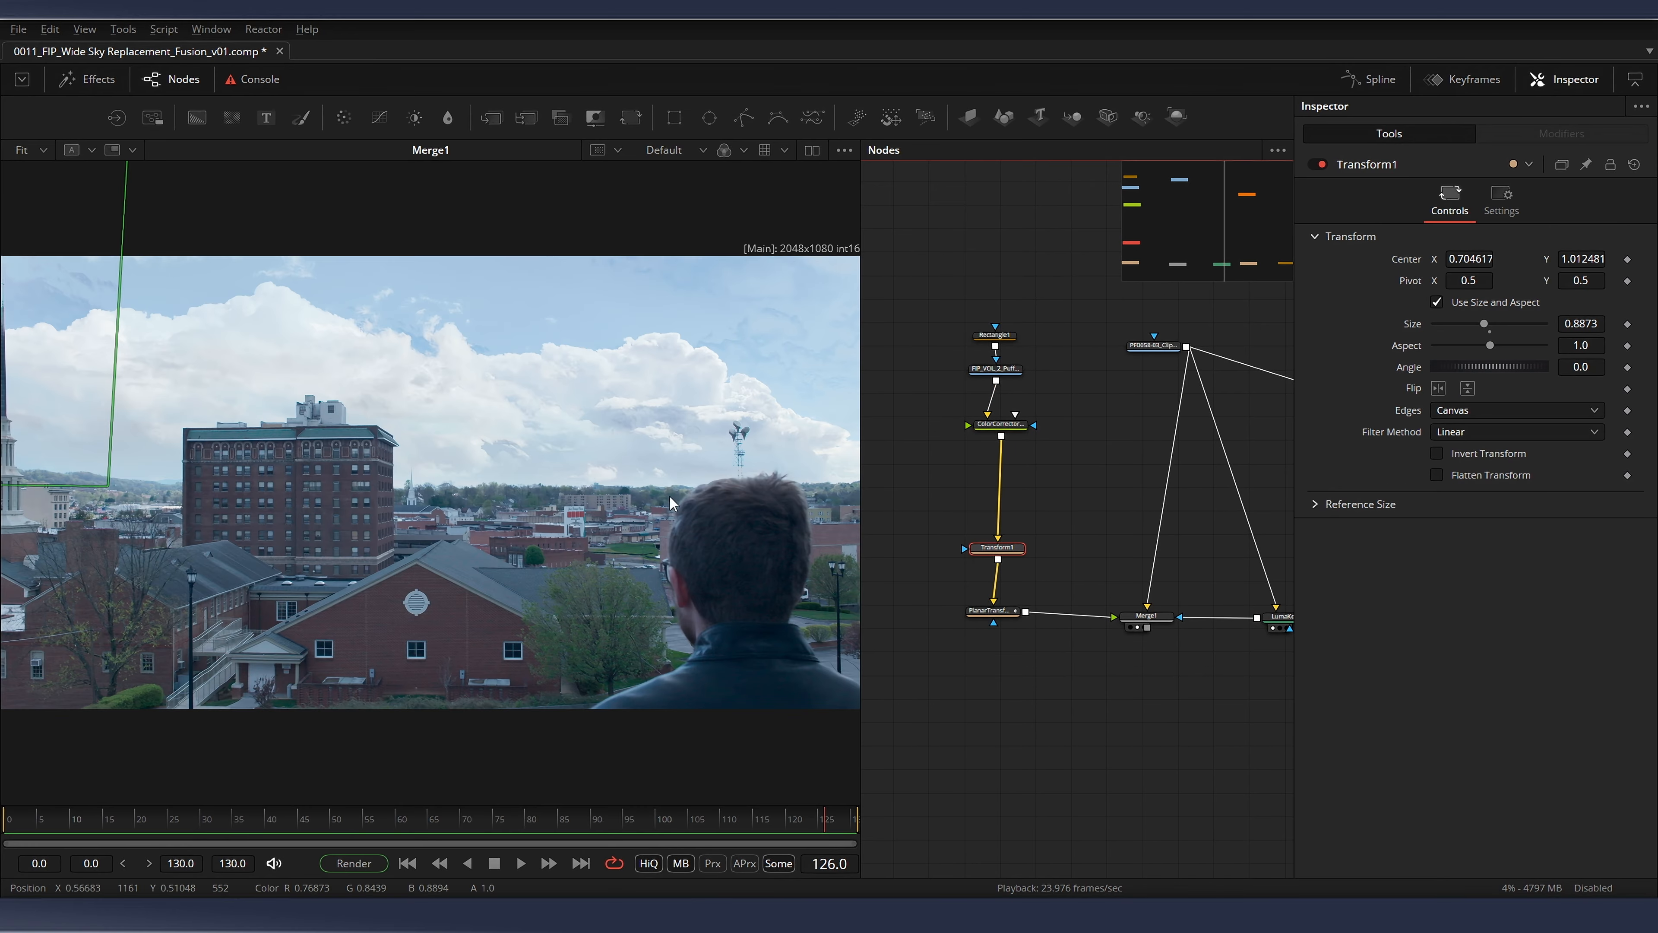
{"action": "left_click", "coordinate": [994, 610]}
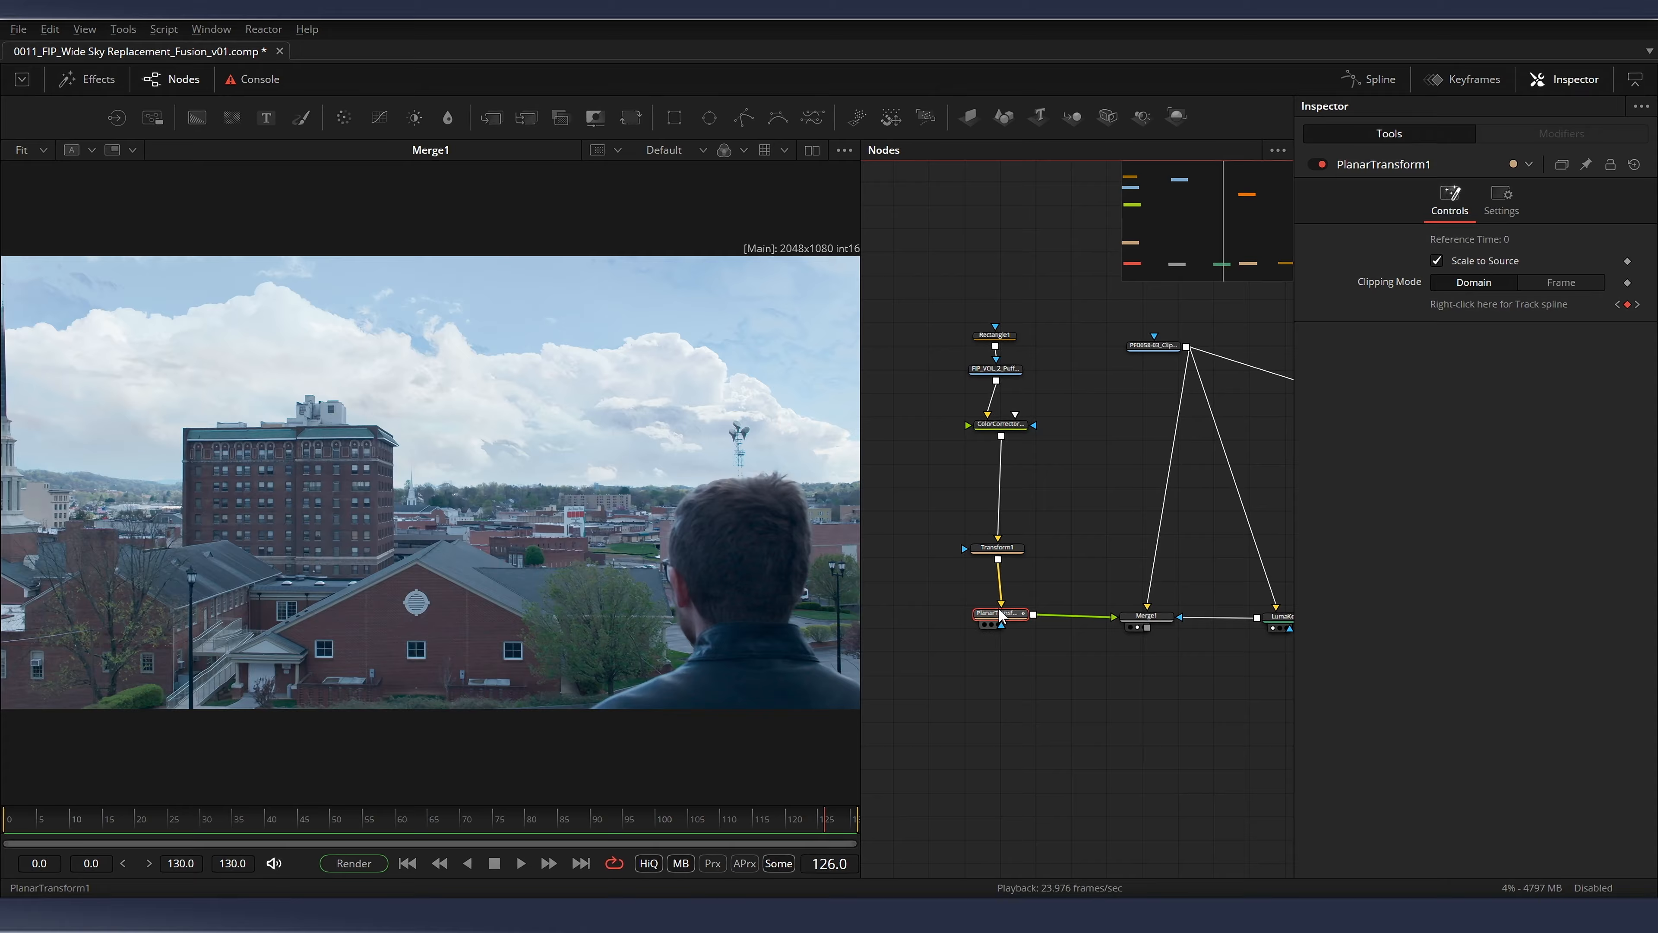
Review PlanarTracker1's track and LumaKeyer1's result, ending with Merge1 in the viewer
{"action": "scroll", "coordinate": [1095, 576], "scroll_direction": "down", "scroll_amount": 3}
{"action": "left_click_drag", "start_coordinate": [1200, 557], "coordinate": [1052, 539]}
{"action": "left_click_drag", "start_coordinate": [1145, 430], "coordinate": [1155, 425]}
{"action": "scroll", "coordinate": [1073, 581], "scroll_direction": "up", "scroll_amount": 5}
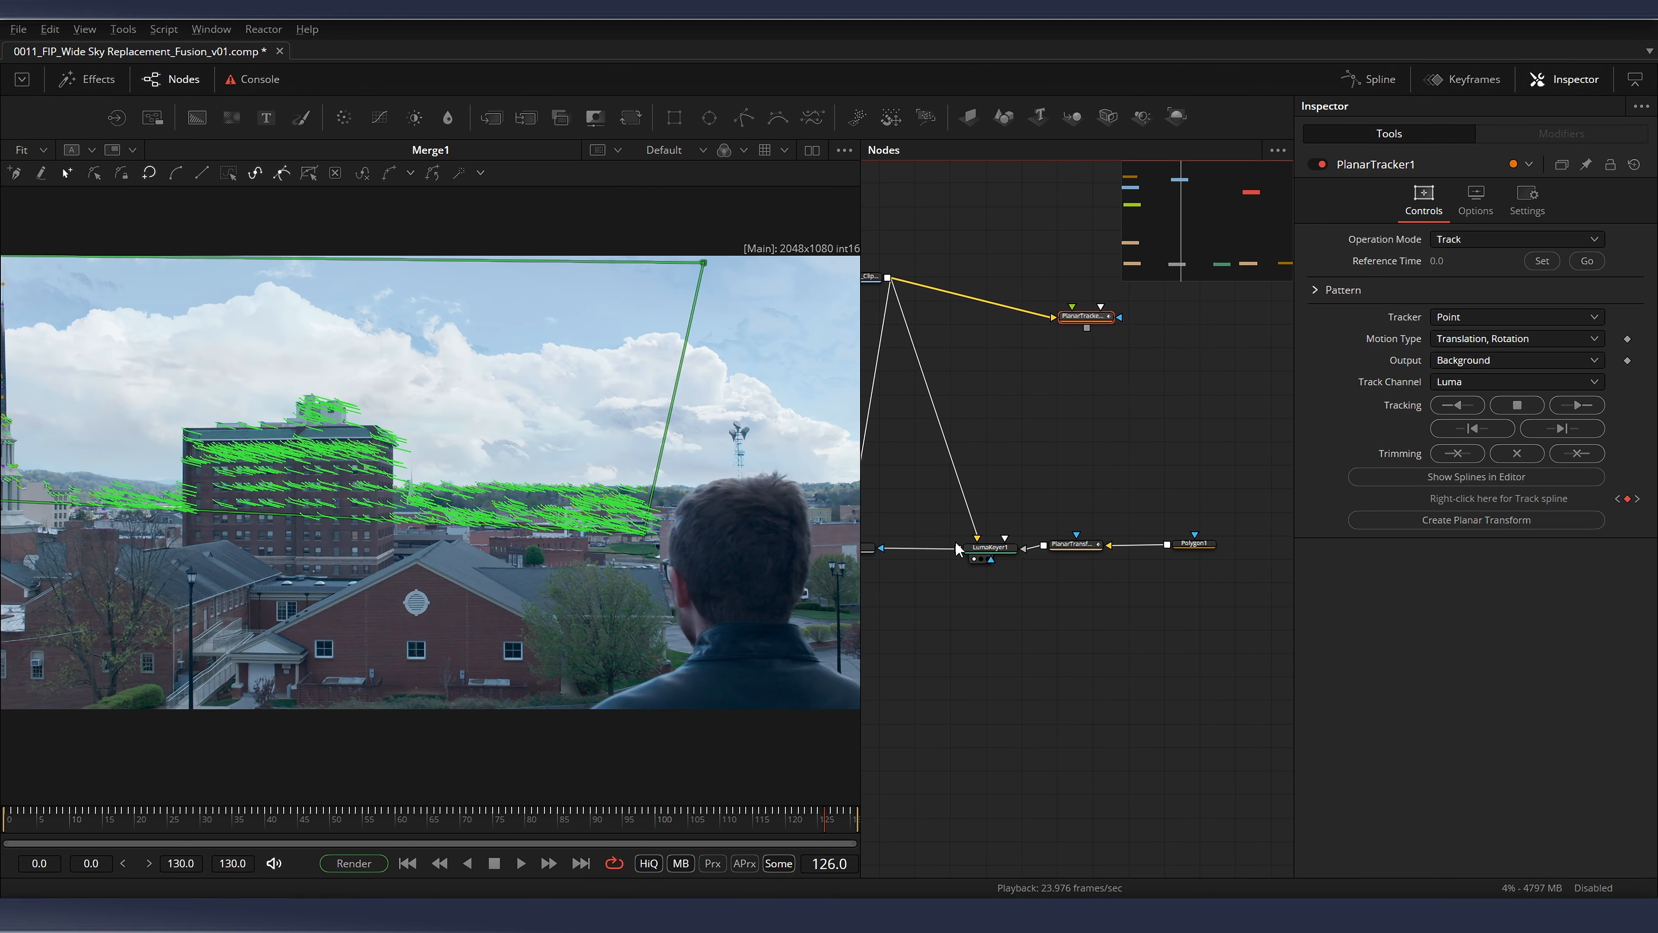
{"action": "left_click_drag", "start_coordinate": [994, 556], "coordinate": [1101, 564]}
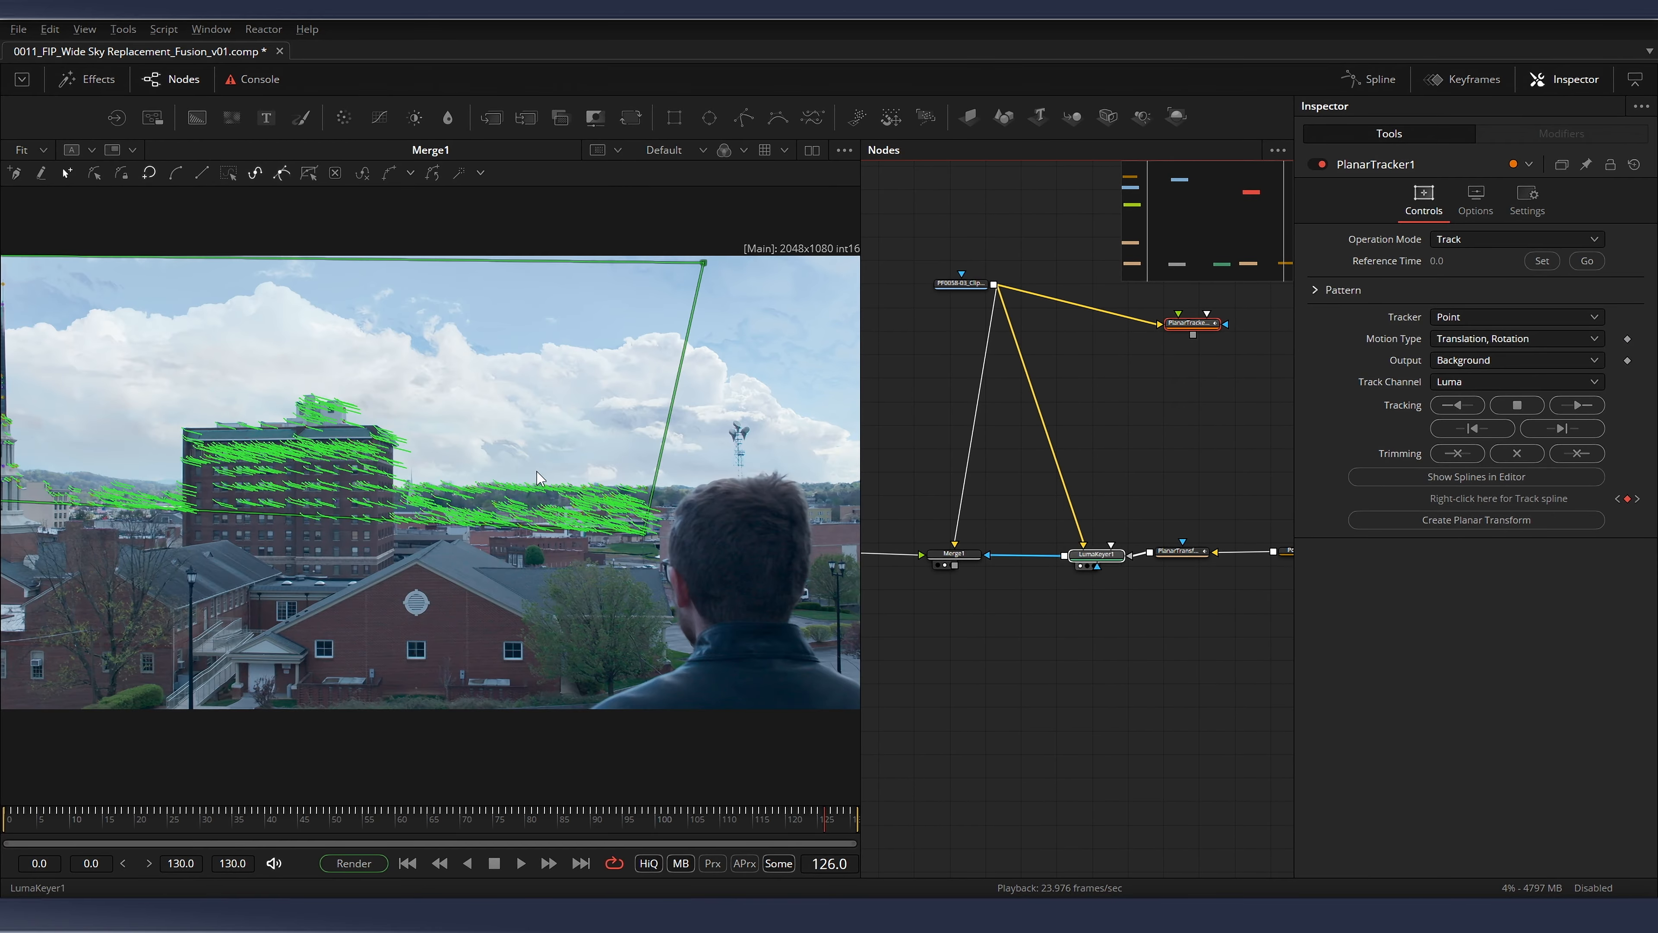
{"action": "key", "text": "1"}
{"action": "scroll", "coordinate": [813, 488], "scroll_direction": "down", "scroll_amount": 3}
{"action": "left_click", "coordinate": [964, 564]}
{"action": "key", "text": "1"}
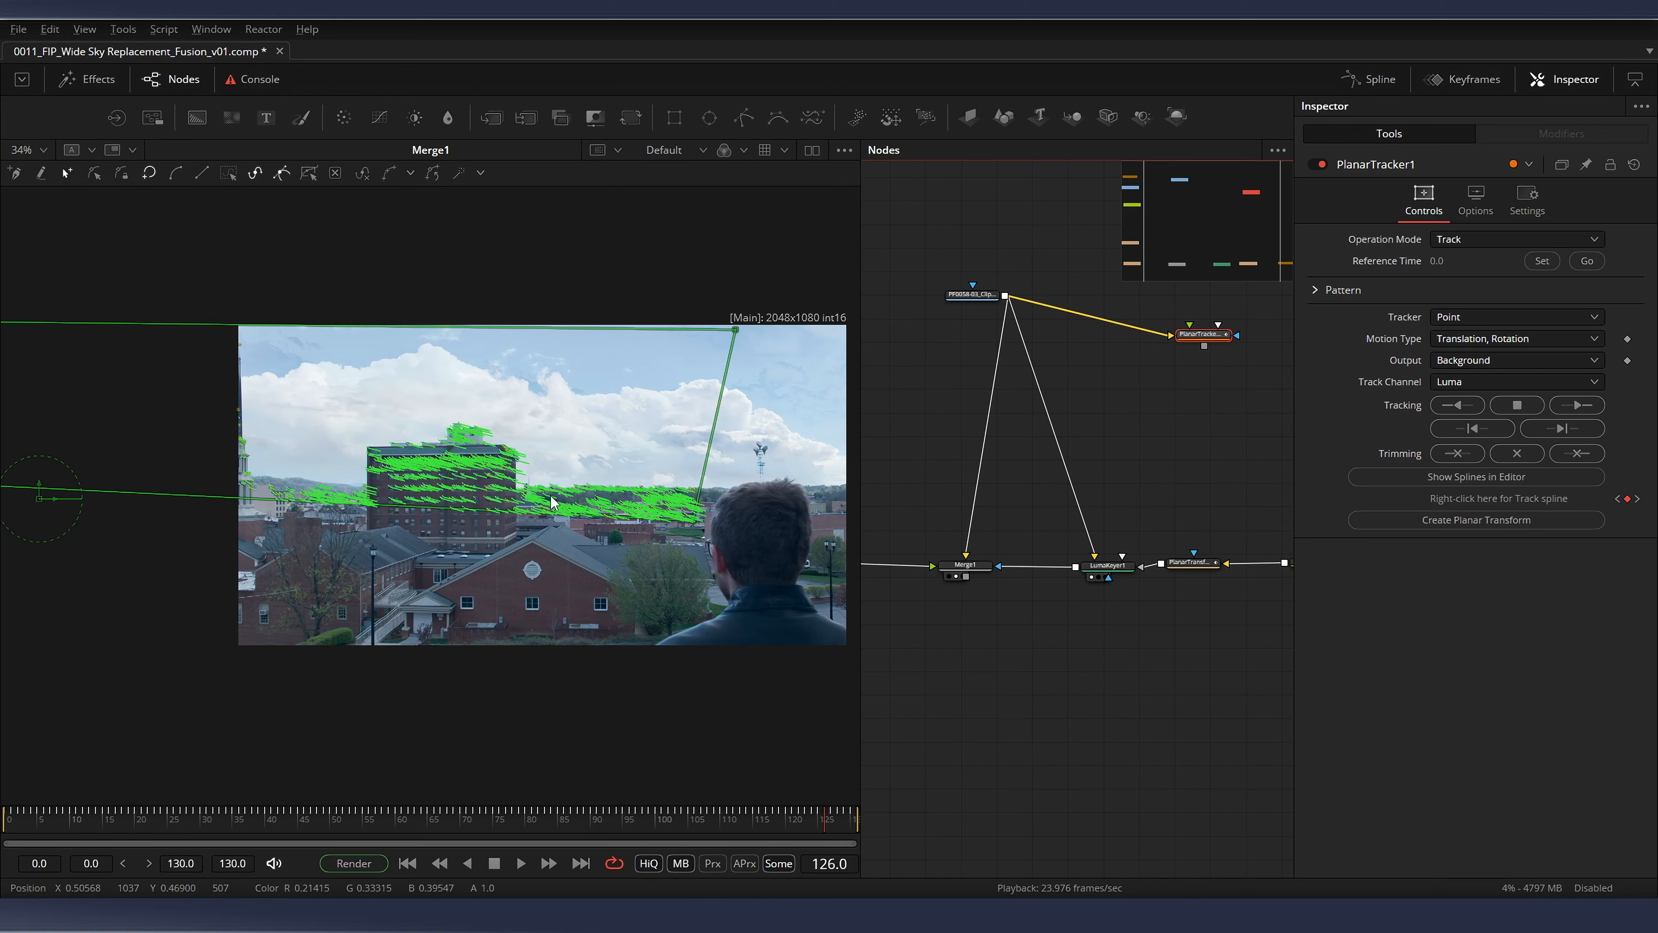
Go to frame 33 and examine Polygon1's tracked shape together with its PlanarTransform node
{"action": "left_click", "coordinate": [1022, 707]}
{"action": "left_click_drag", "start_coordinate": [1171, 590], "coordinate": [1179, 556]}
{"action": "left_click_drag", "start_coordinate": [1267, 562], "coordinate": [1210, 538]}
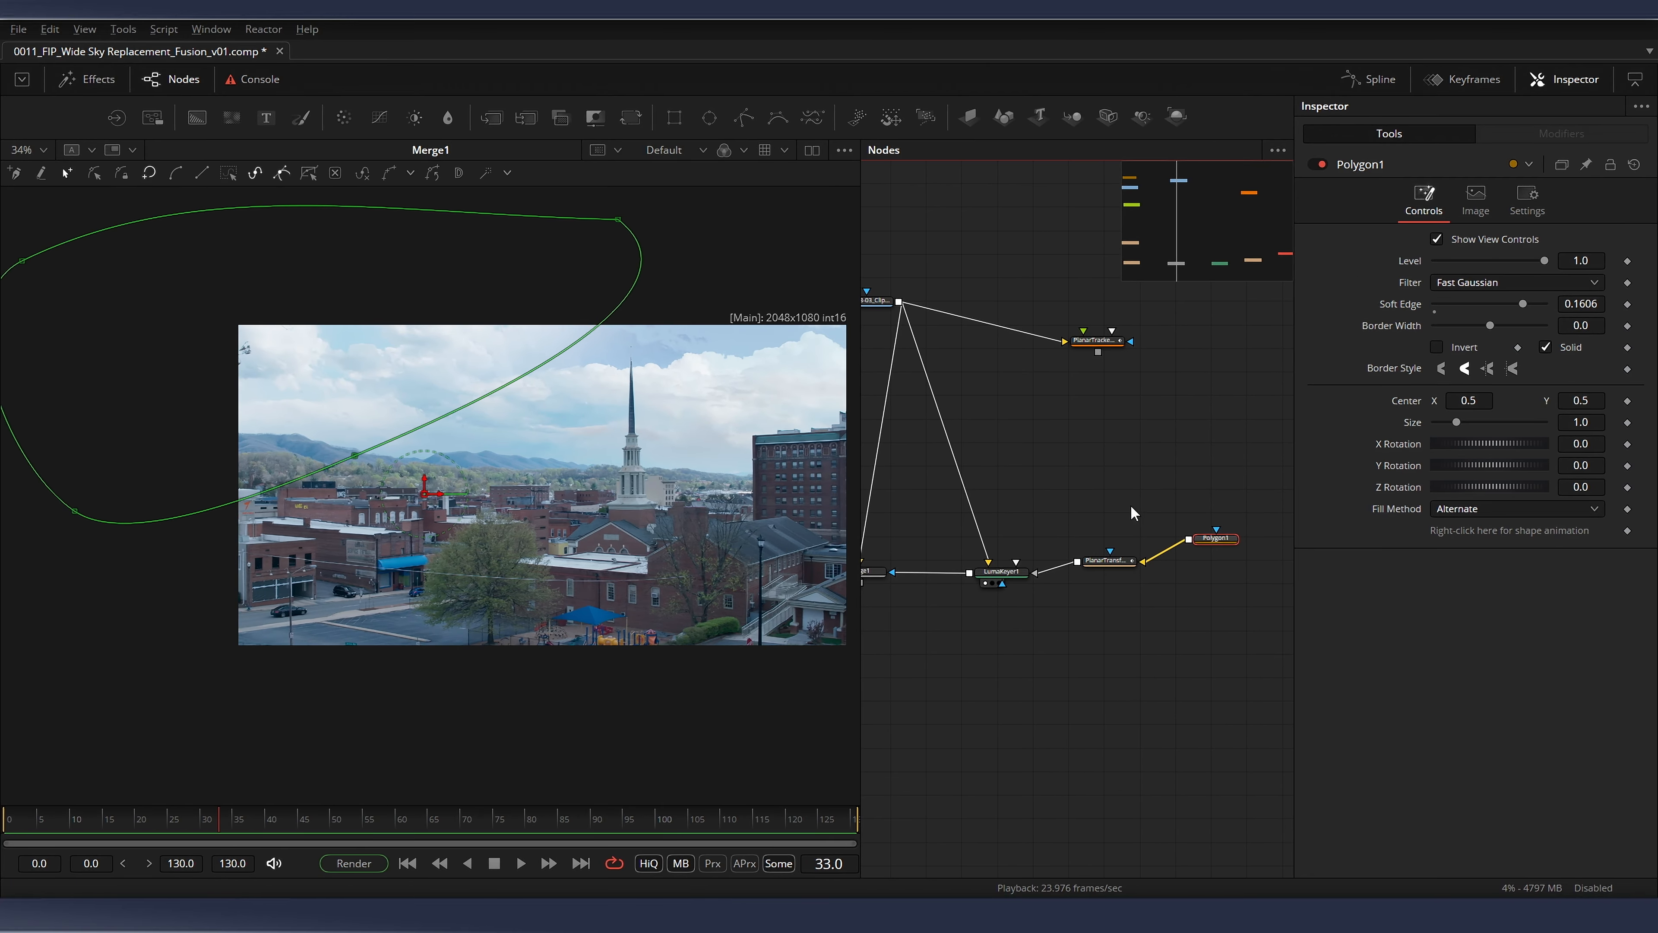
{"action": "left_click", "coordinate": [1108, 561]}
{"action": "left_click", "coordinate": [1215, 537]}
{"action": "scroll", "coordinate": [1160, 580], "scroll_direction": "left", "scroll_amount": 6}
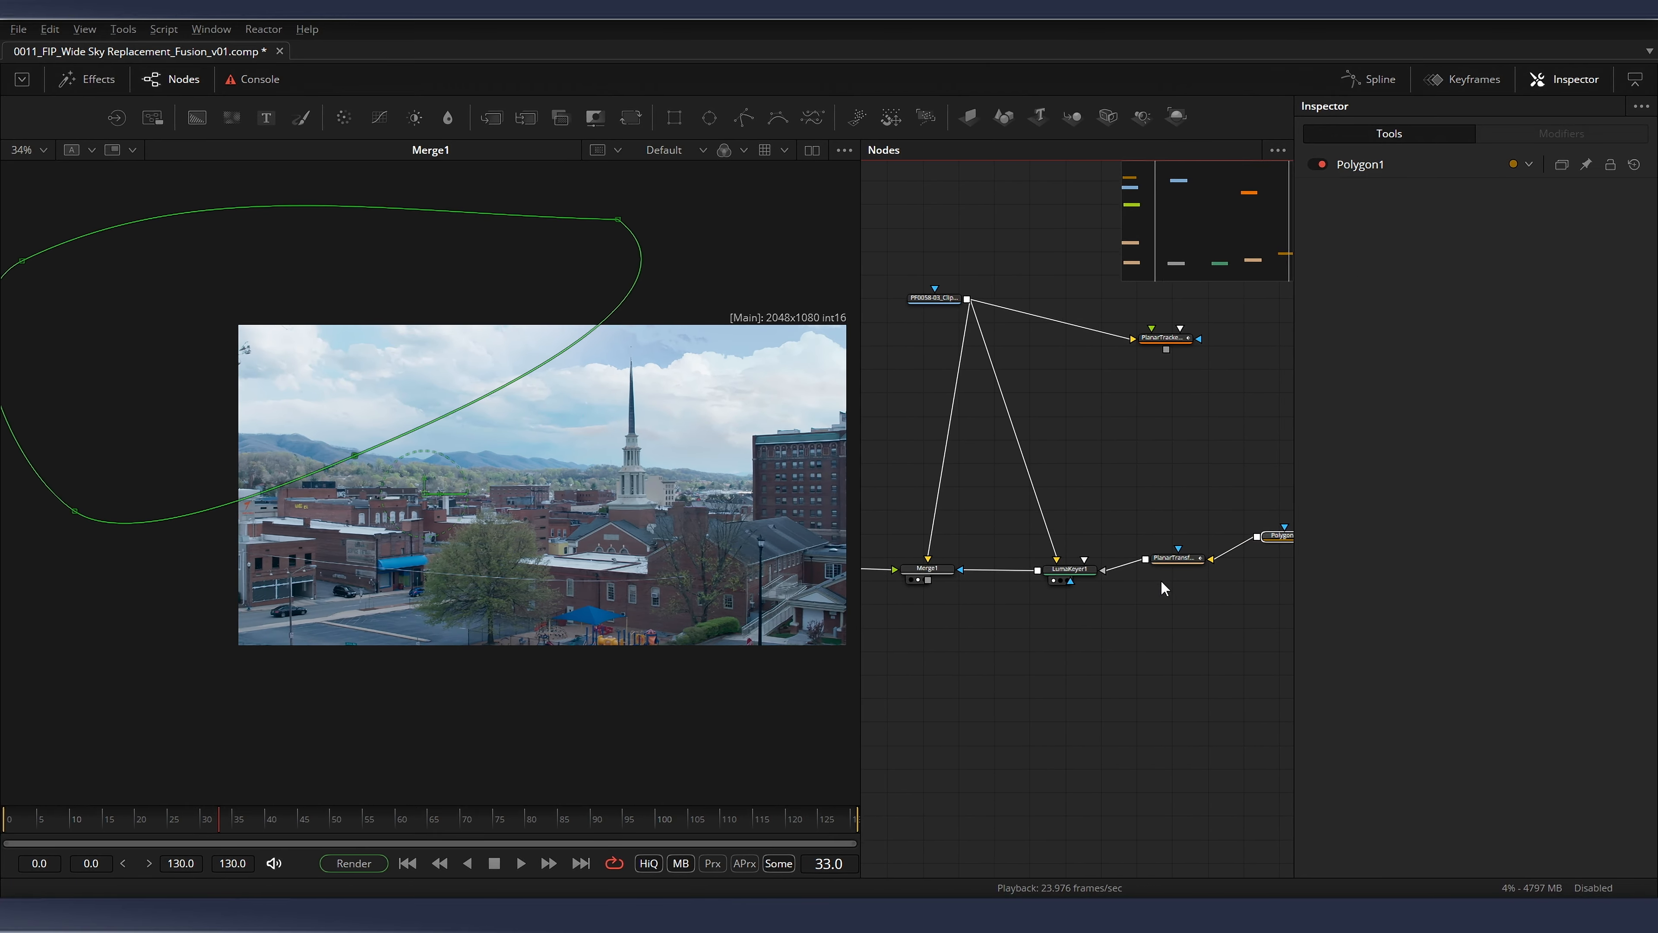